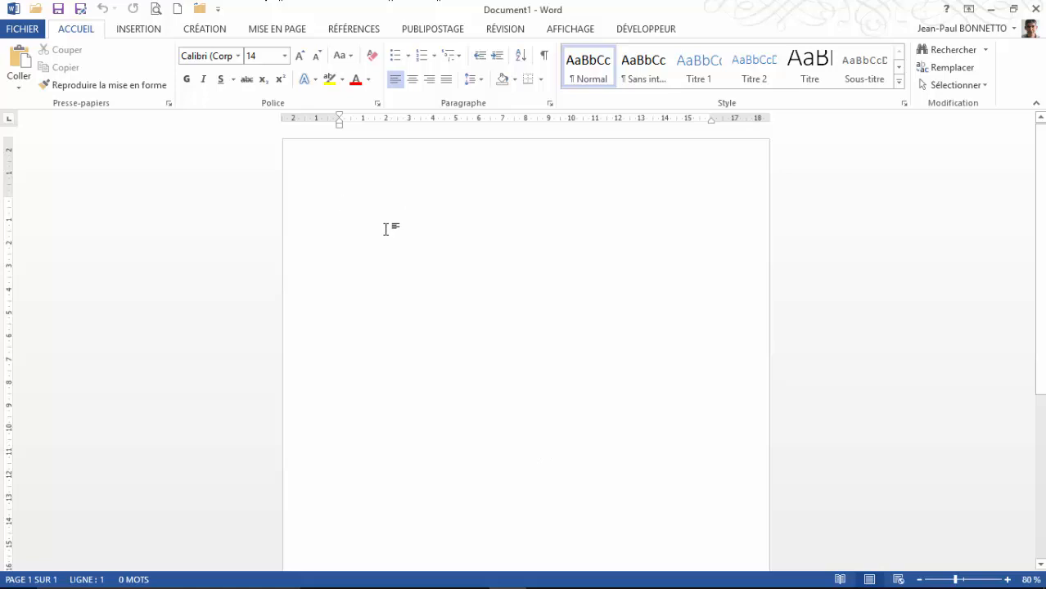
Step: Fill the blank document with sample text using =rand(16,8), and view it at 100% zoom
{"action": "type", "text": "="}
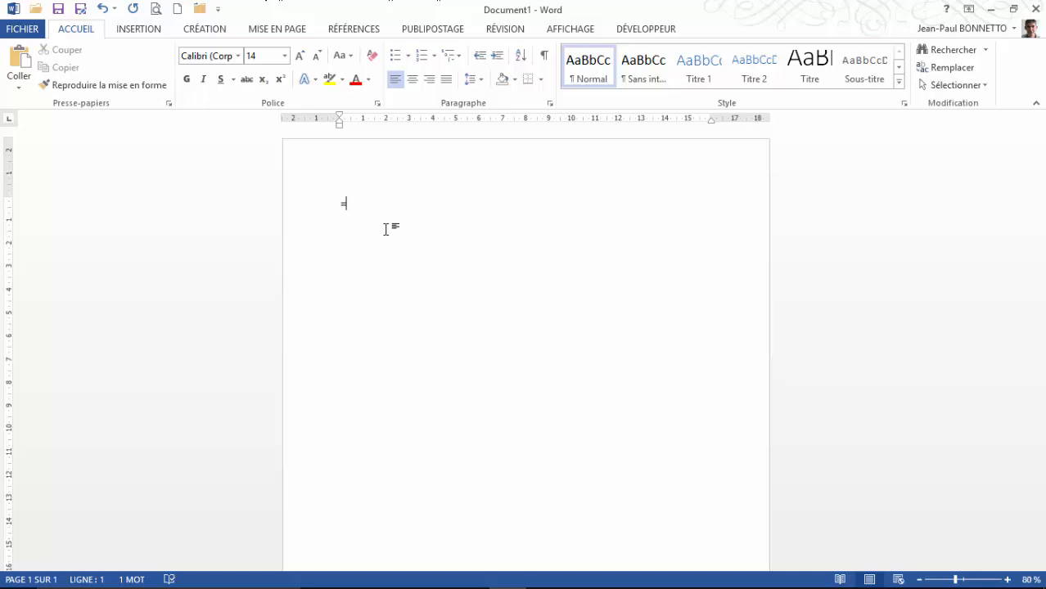
{"action": "type", "text": "rand(16,8"}
{"action": "key", "text": "Return"}
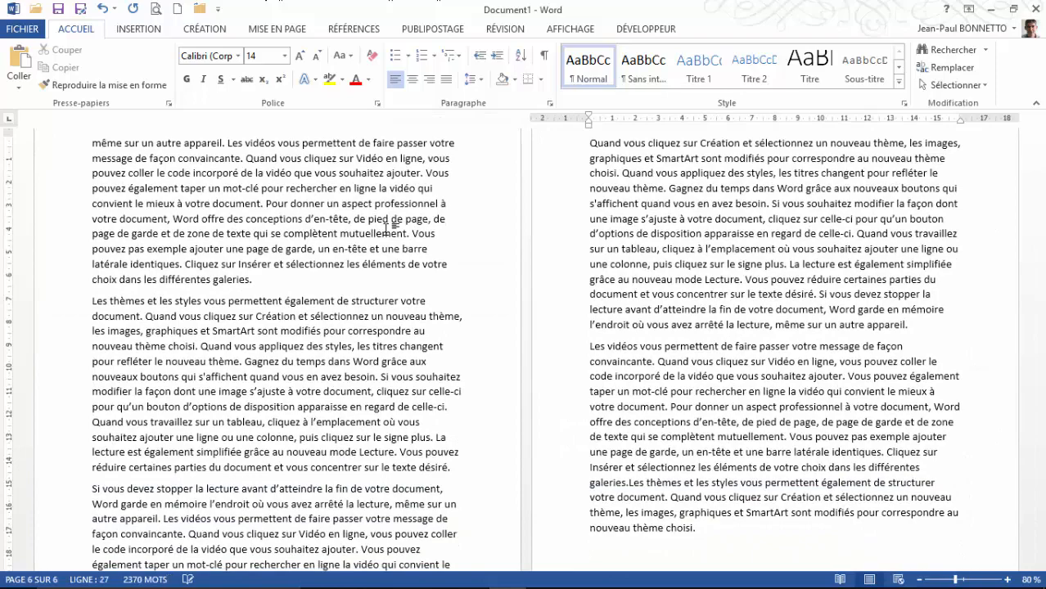
{"action": "left_click", "coordinate": [1008, 579]}
{"action": "left_click", "coordinate": [1008, 579]}
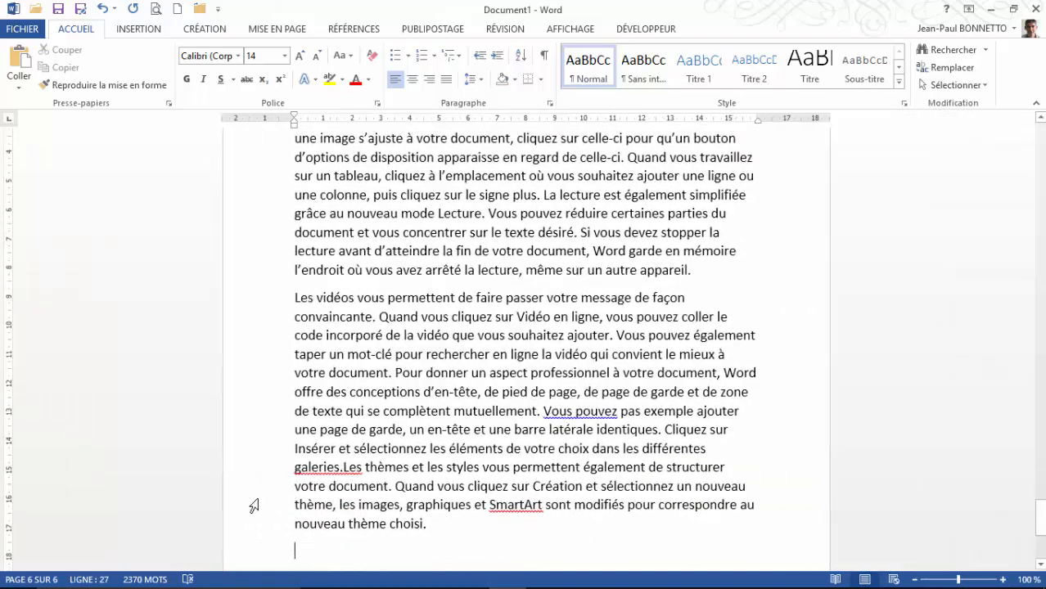
{"action": "scroll", "coordinate": [535, 297], "scroll_direction": "down", "scroll_amount": 3}
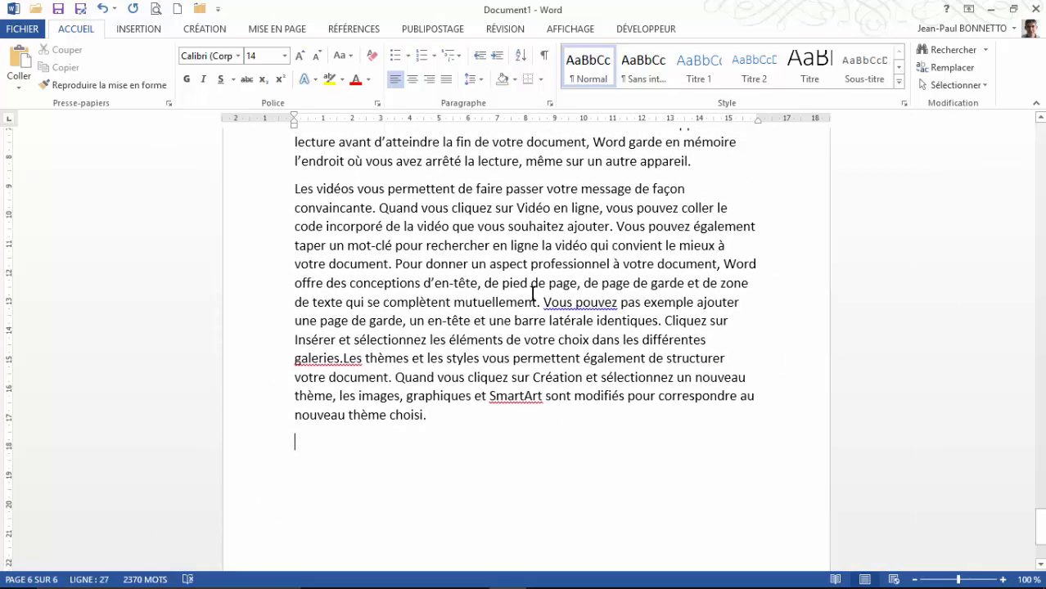
{"action": "scroll", "coordinate": [532, 293], "scroll_direction": "down", "scroll_amount": 2, "text": "ctrl"}
{"action": "scroll", "coordinate": [533, 293], "scroll_direction": "down", "scroll_amount": 7, "text": "ctrl"}
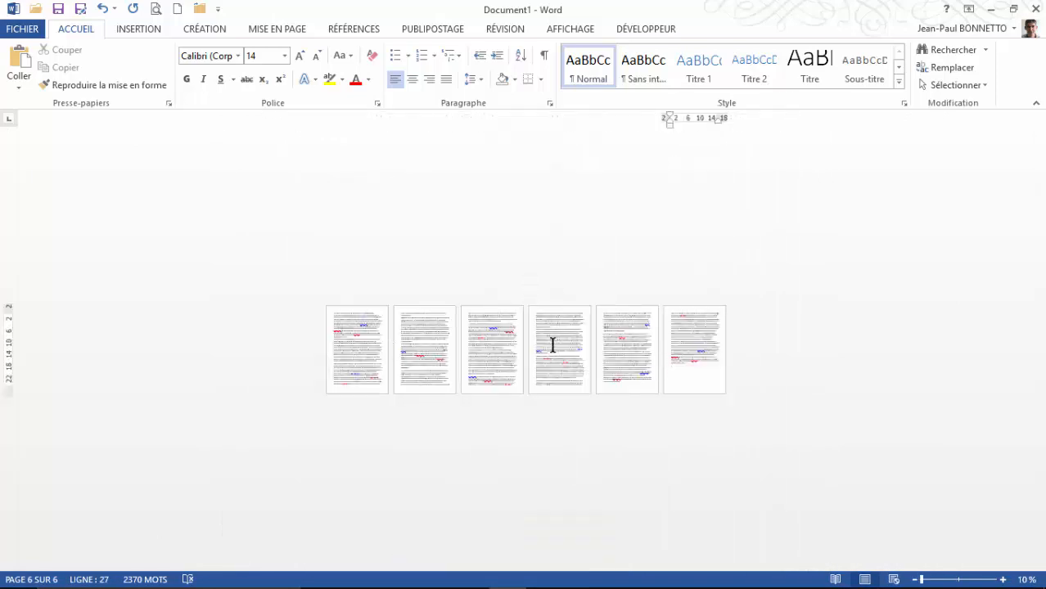
{"action": "scroll", "coordinate": [553, 343], "scroll_direction": "up", "scroll_amount": 9, "text": "ctrl"}
{"action": "scroll", "coordinate": [548, 352], "scroll_direction": "down", "scroll_amount": 1, "text": "ctrl"}
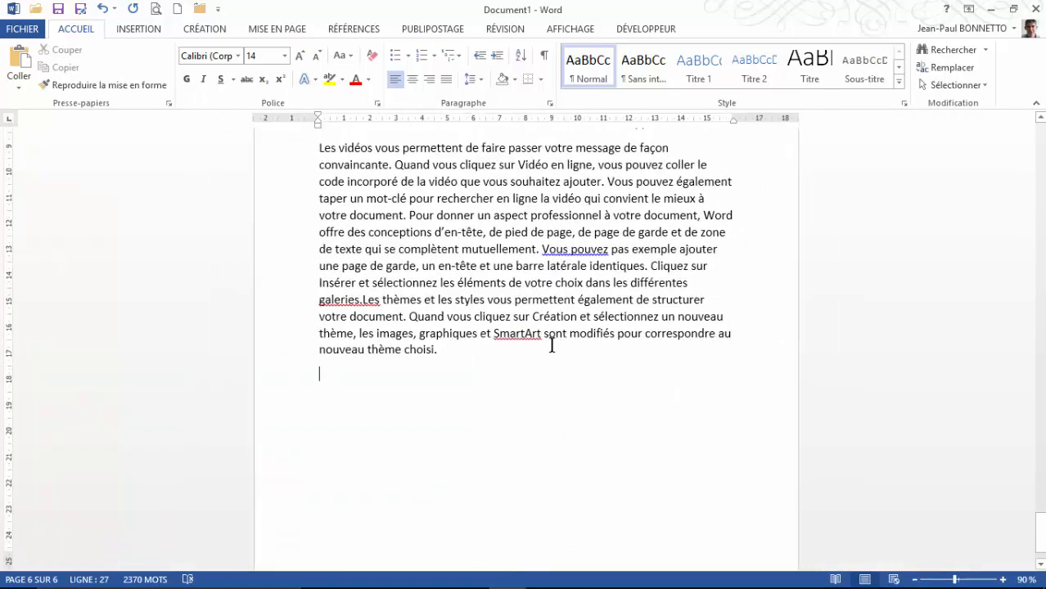
{"action": "scroll", "coordinate": [551, 346], "scroll_direction": "up", "scroll_amount": 1, "text": "ctrl"}
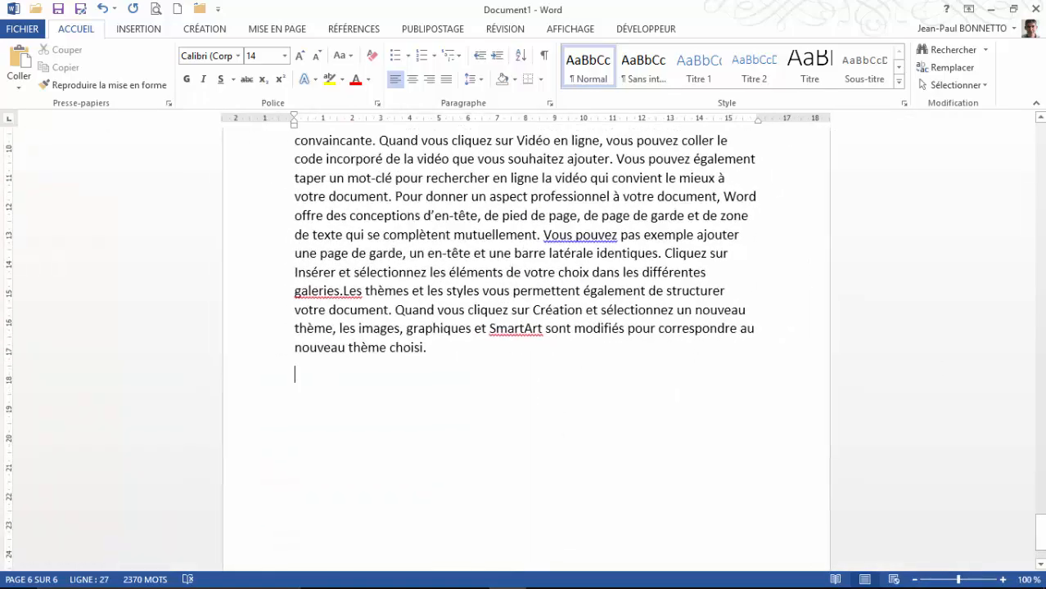
Step: Insert two empty paragraphs at the very beginning of the document, above the sample text
{"action": "left_click_drag", "start_coordinate": [1039, 532], "coordinate": [1037, 175]}
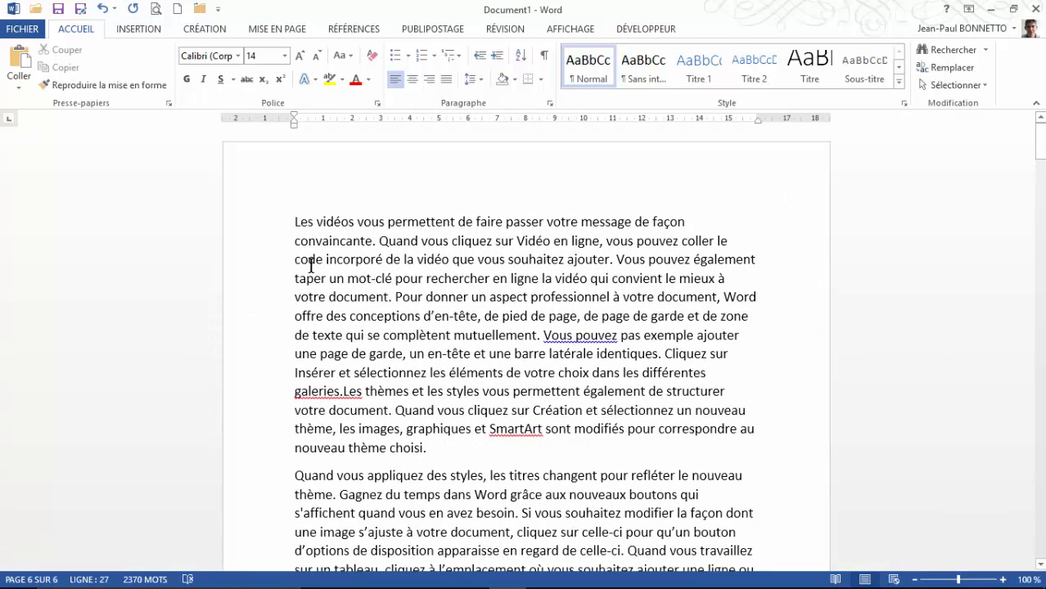
{"action": "left_click", "coordinate": [294, 222]}
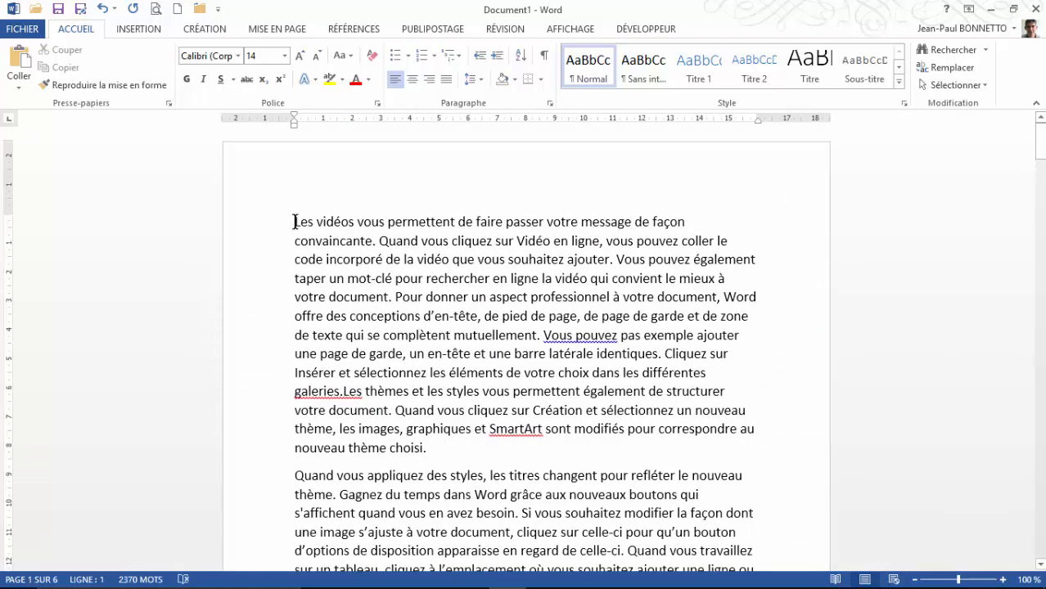
{"action": "key", "text": "Return"}
{"action": "key", "text": "Return"}
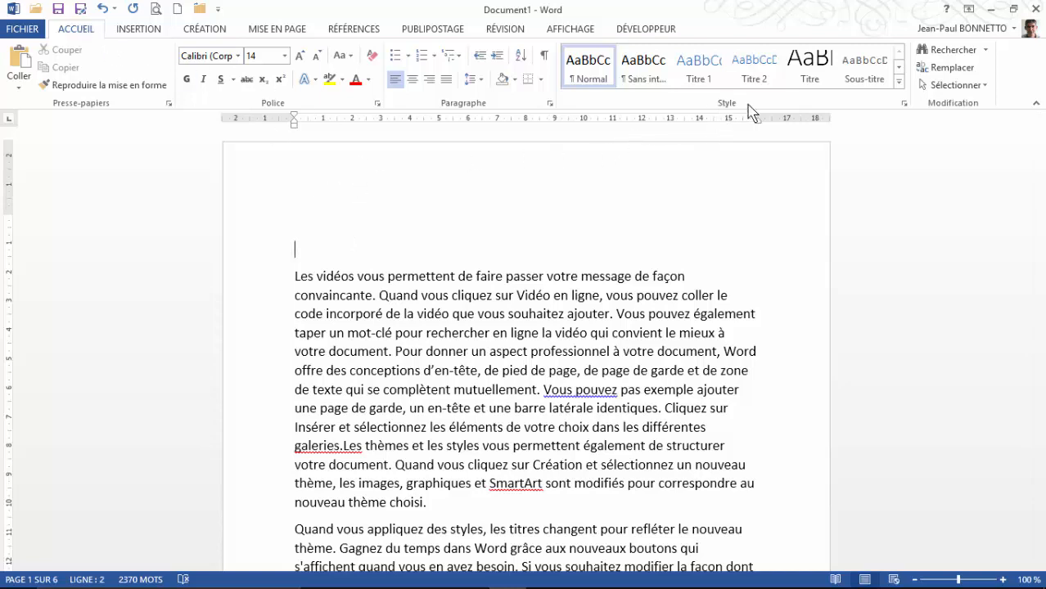
{"action": "left_click", "coordinate": [898, 81]}
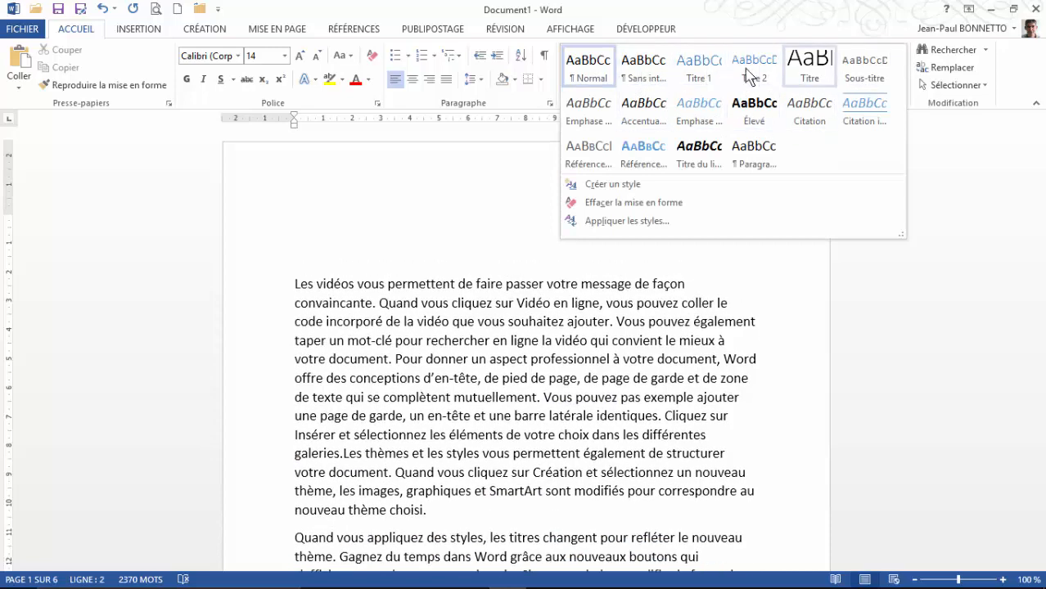
{"action": "left_click", "coordinate": [334, 213]}
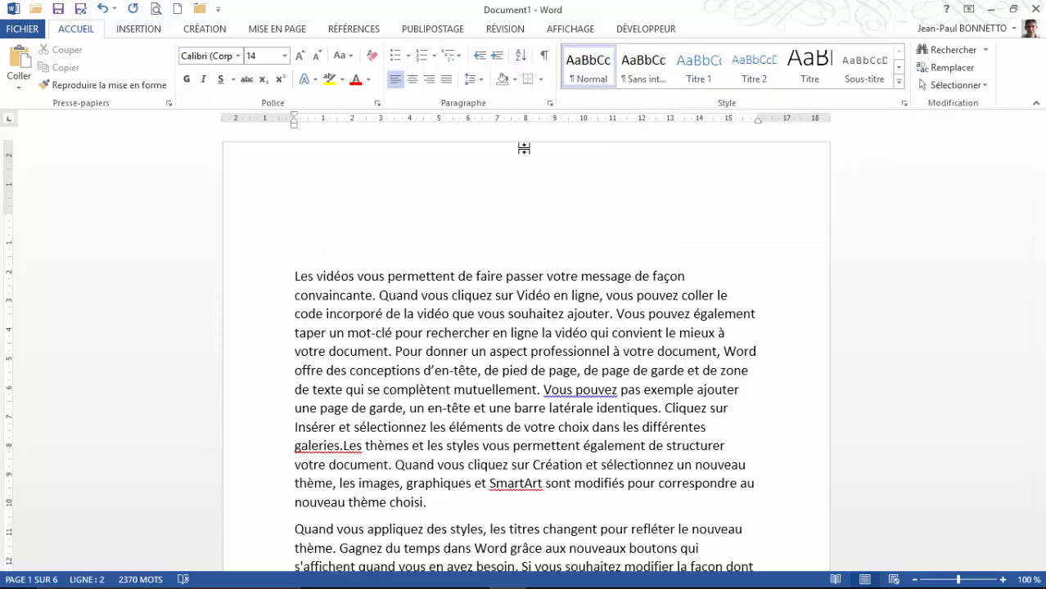
{"action": "left_click", "coordinate": [303, 222]}
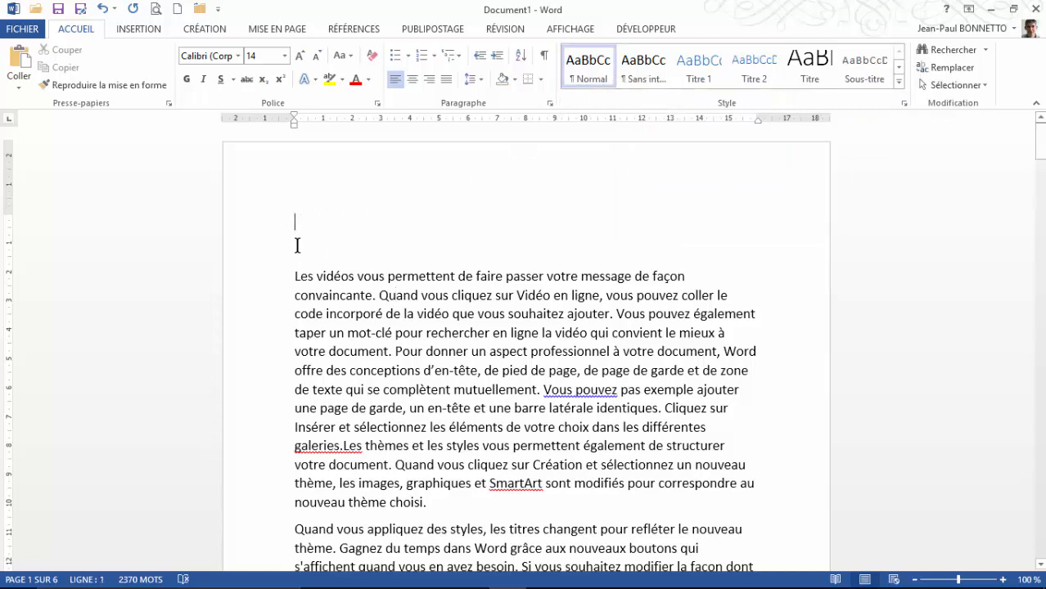
Step: Apply the multilevel list 1 Titre 1, 1.1 Titre 2, 1.1.1 Titre 3 to the empty paragraph just above the sample text
{"action": "left_click", "coordinate": [297, 246]}
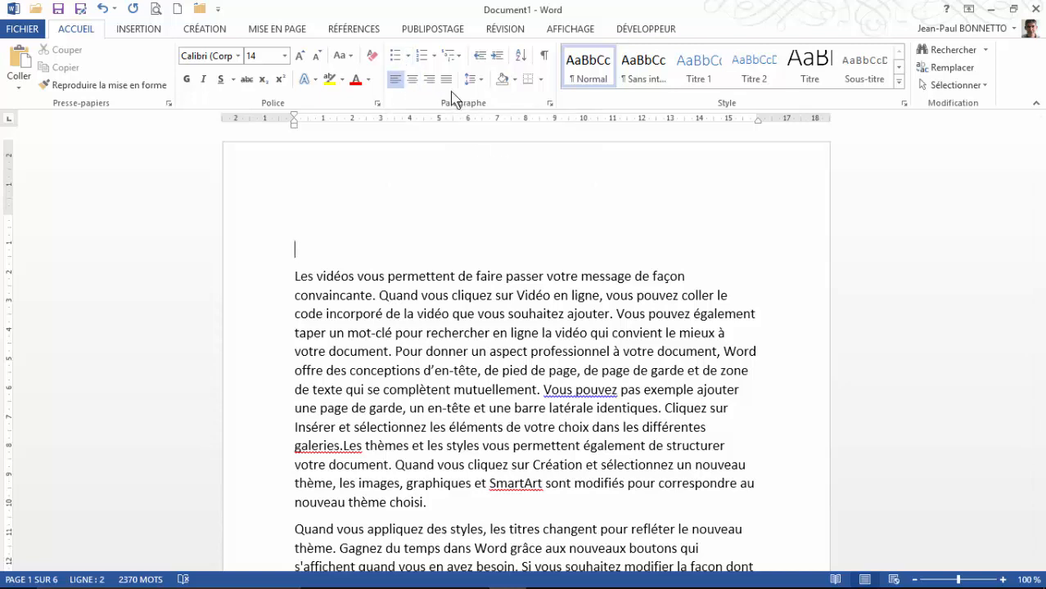
{"action": "left_click", "coordinate": [432, 56]}
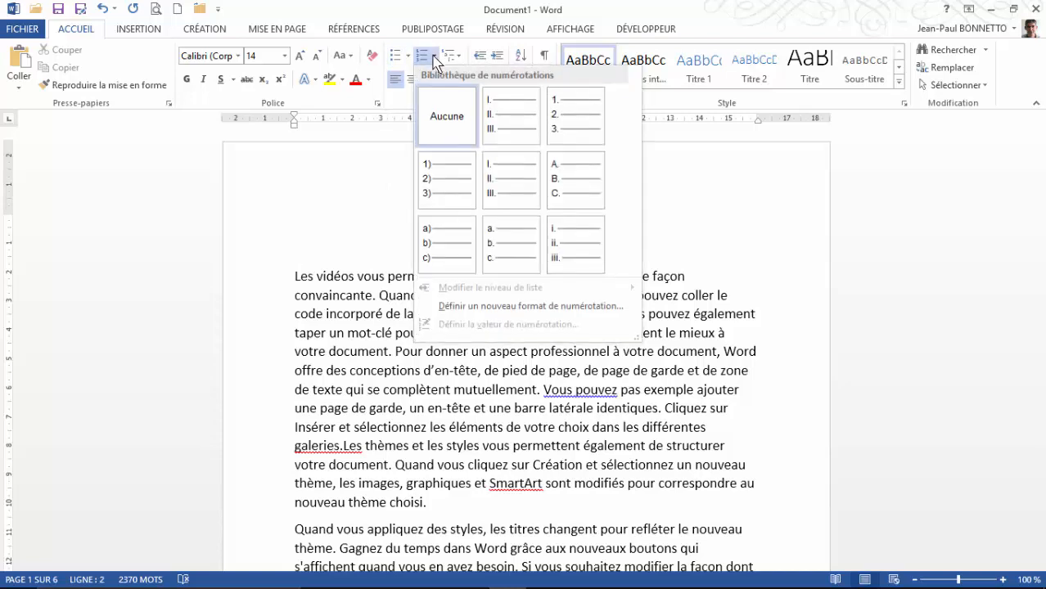
{"action": "left_click", "coordinate": [433, 55]}
{"action": "left_click", "coordinate": [459, 56]}
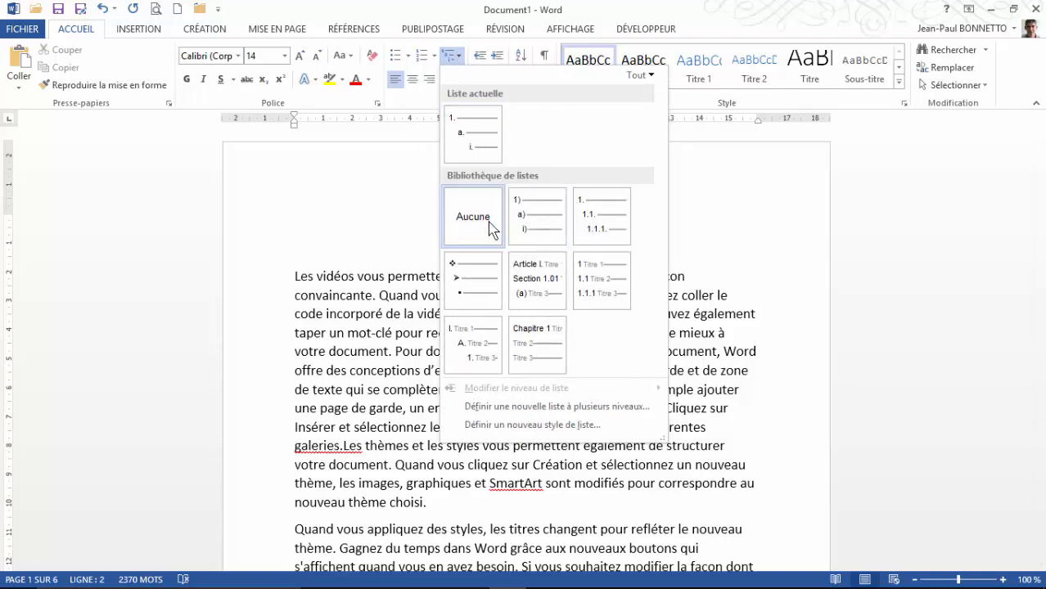
{"action": "mouse_move", "coordinate": [602, 283]}
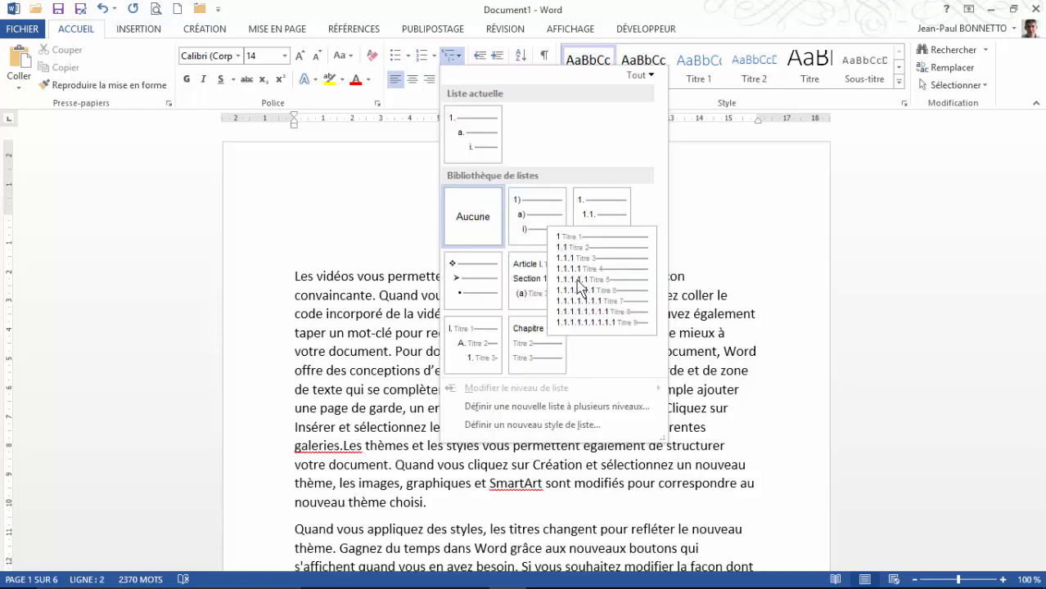
{"action": "mouse_move", "coordinate": [563, 287]}
{"action": "left_click", "coordinate": [606, 283]}
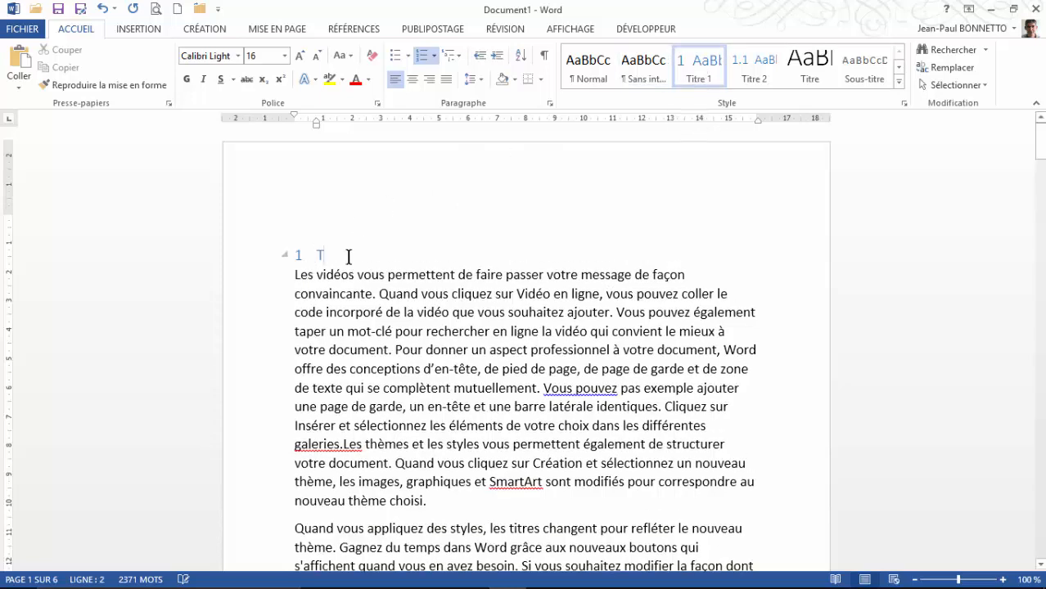
Step: Enter "Titre 1" as the text of the numbered heading
{"action": "type", "text": "Titre"}
{"action": "double_click", "coordinate": [349, 256]}
{"action": "type", "text": "Titi"}
{"action": "key", "text": "BackSpace"}
{"action": "key", "text": "BackSpace"}
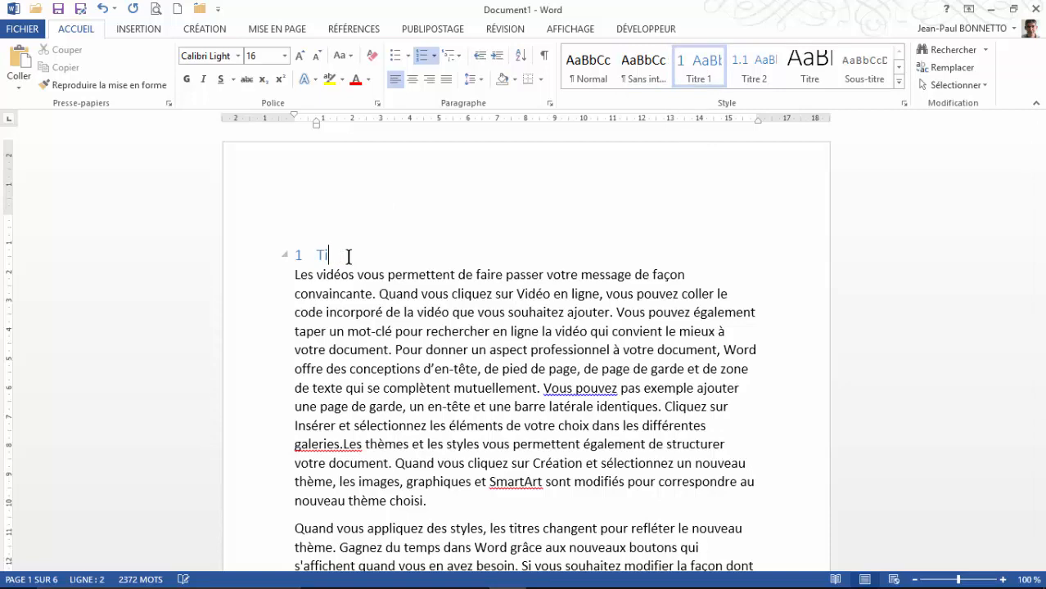
{"action": "type", "text": "r"}
{"action": "type", "text": "re 1"}
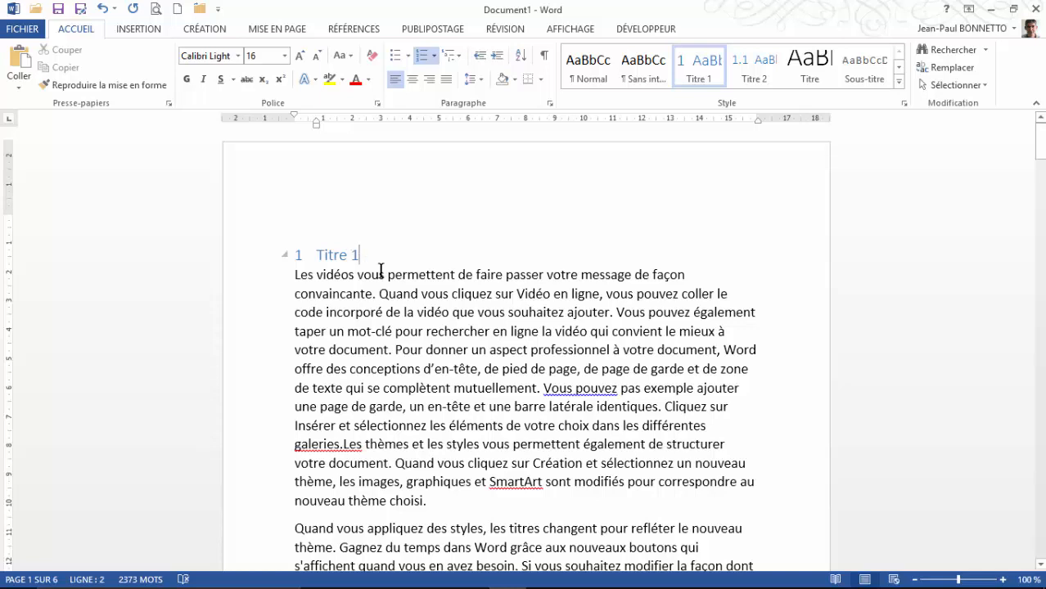
Step: Compare the style applied to the "Titre 1" heading with the style of the body paragraph below it
{"action": "left_click", "coordinate": [406, 281]}
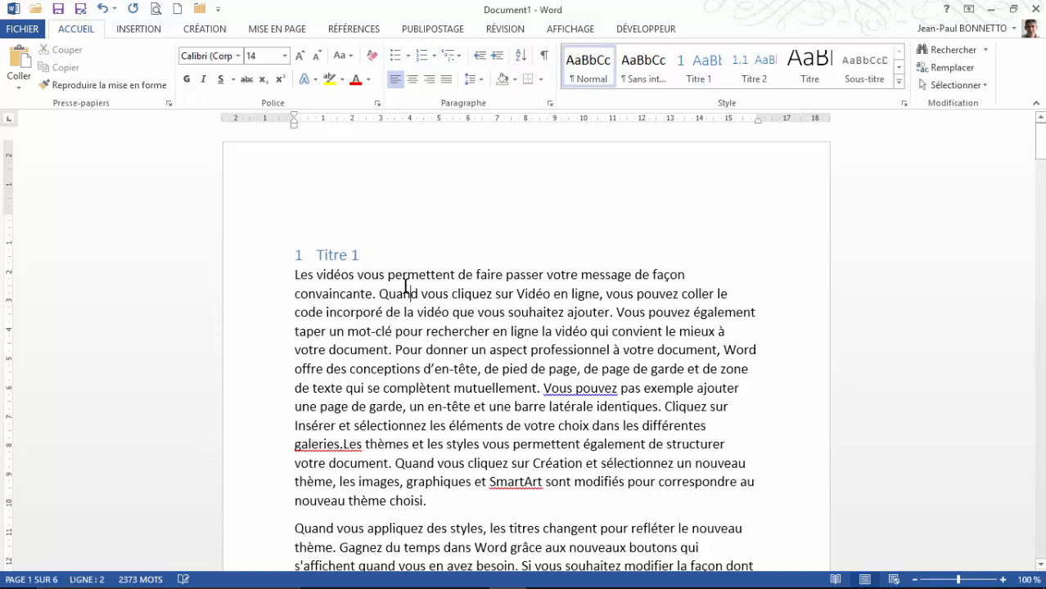
{"action": "left_click", "coordinate": [333, 255]}
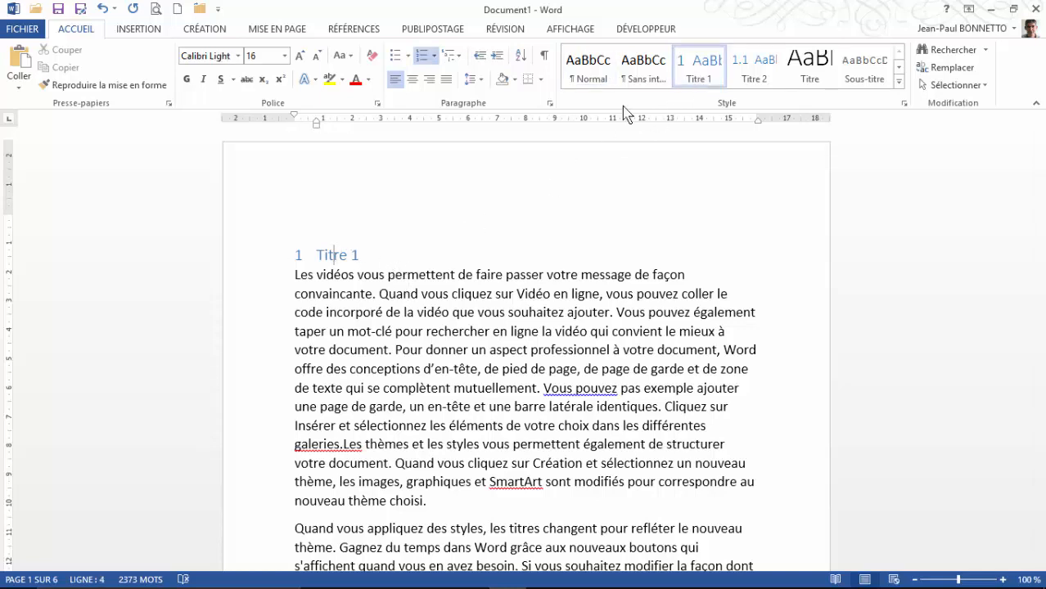
{"action": "left_click", "coordinate": [363, 311]}
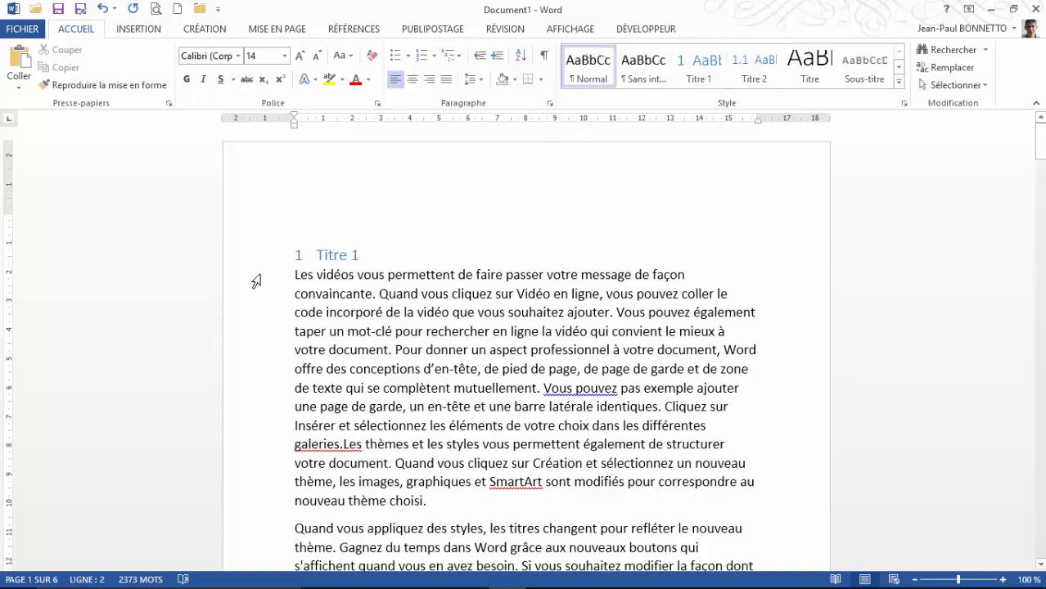
{"action": "left_click", "coordinate": [334, 248]}
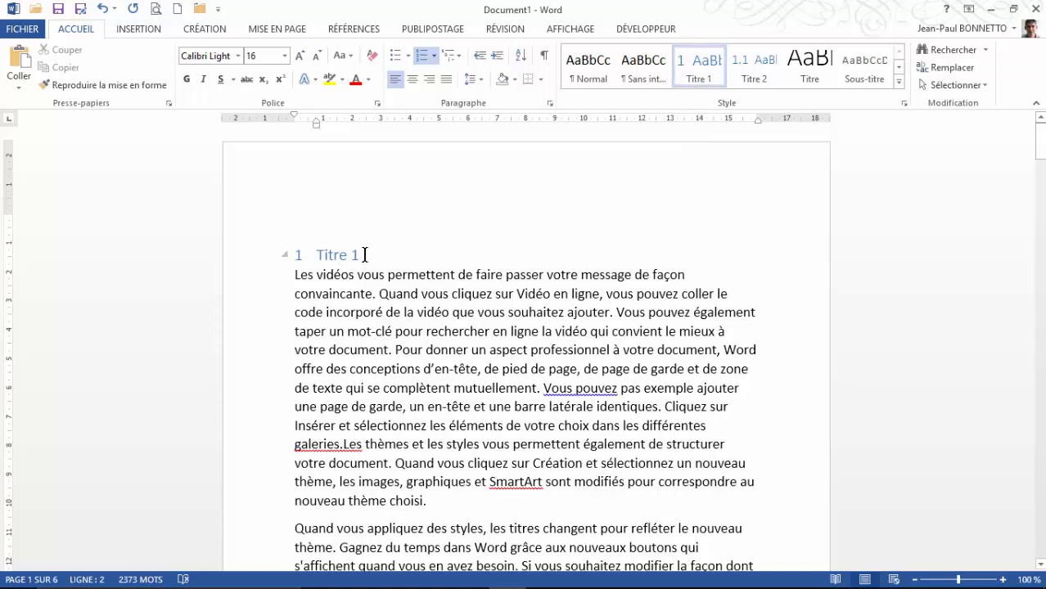
Step: Make the whole "Titre 1" heading bold, italic and underlined
{"action": "left_click", "coordinate": [282, 259]}
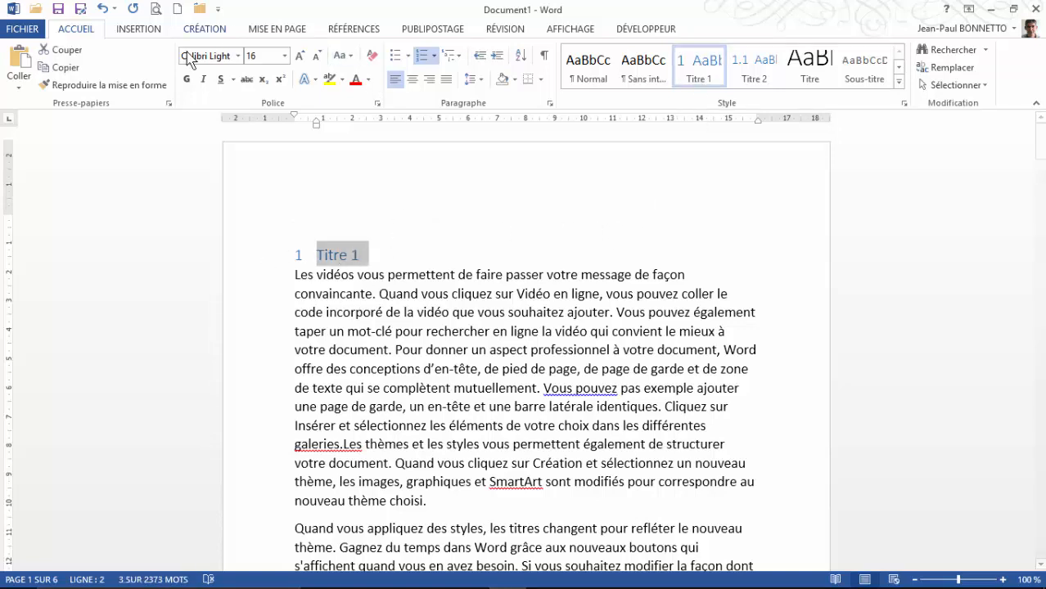
{"action": "left_click", "coordinate": [187, 79]}
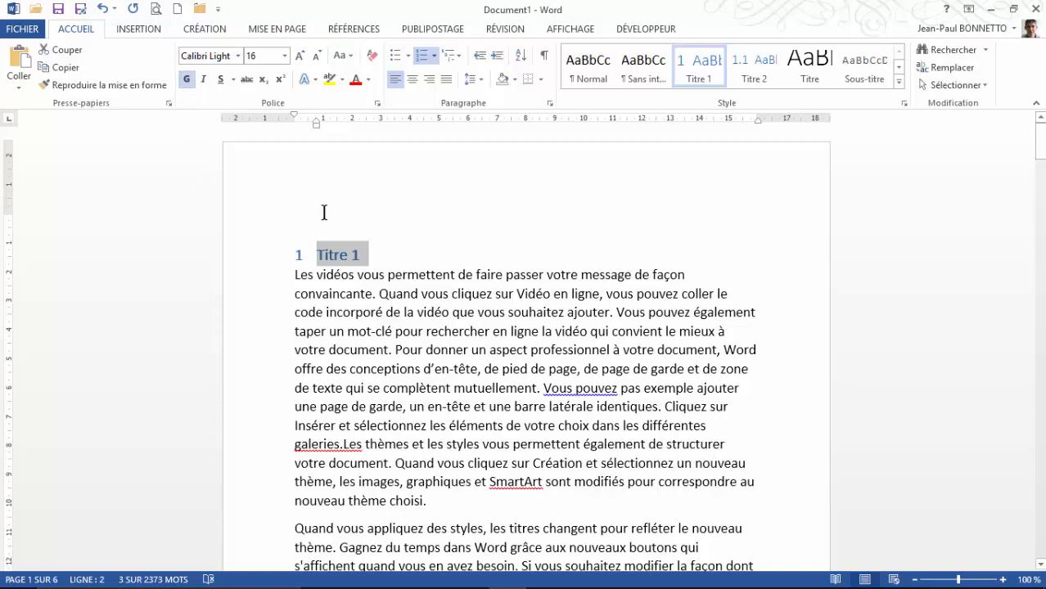
{"action": "left_click", "coordinate": [202, 79]}
{"action": "left_click", "coordinate": [223, 80]}
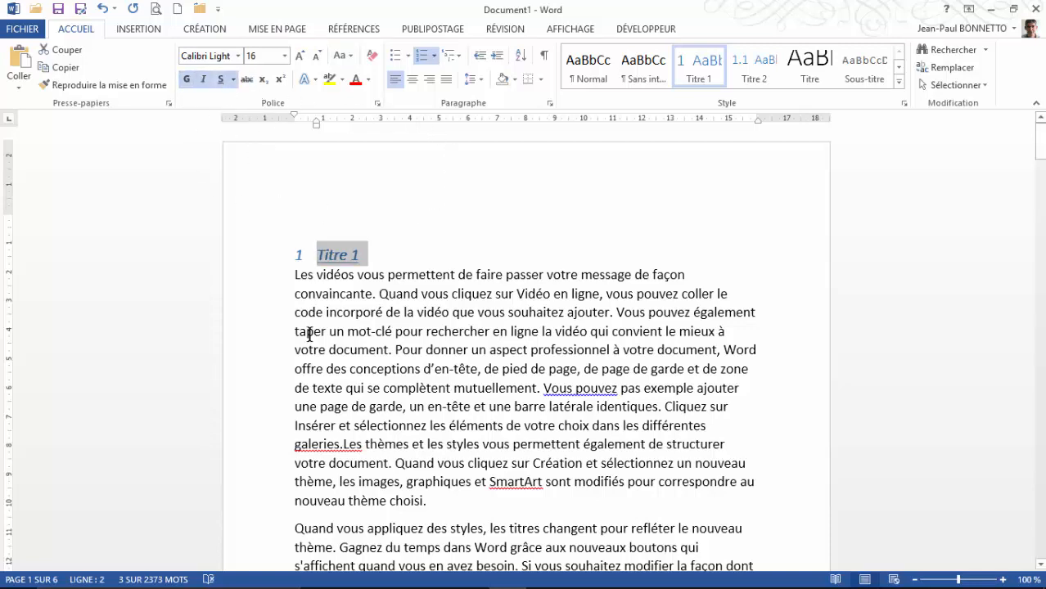
Step: Examine the context commands, style gallery and font settings available for the selected "Titre 1" heading without changing anything
{"action": "right_click", "coordinate": [341, 259]}
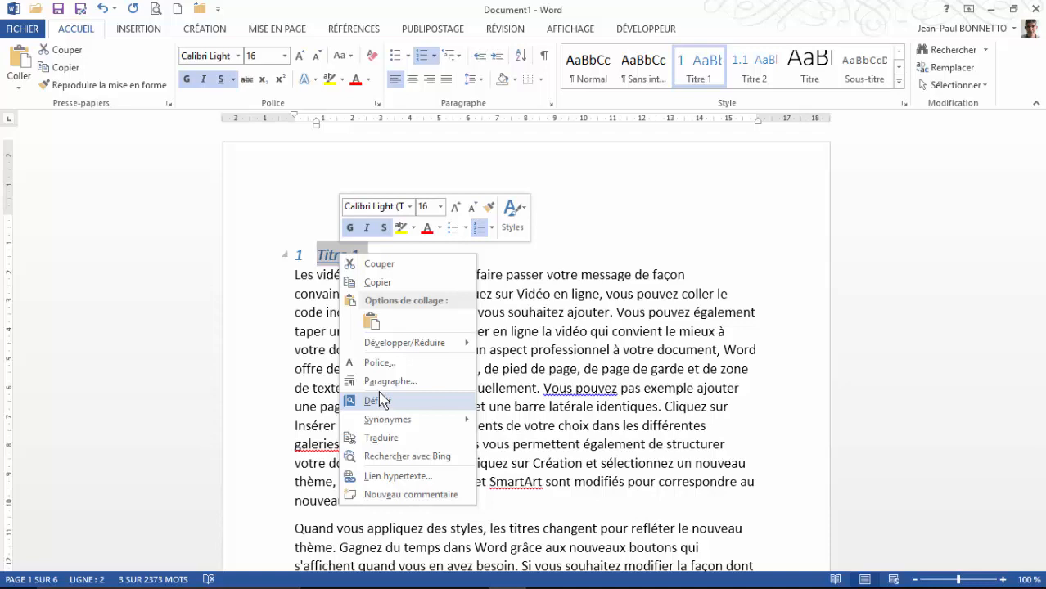
{"action": "mouse_move", "coordinate": [412, 409]}
{"action": "mouse_move", "coordinate": [379, 424]}
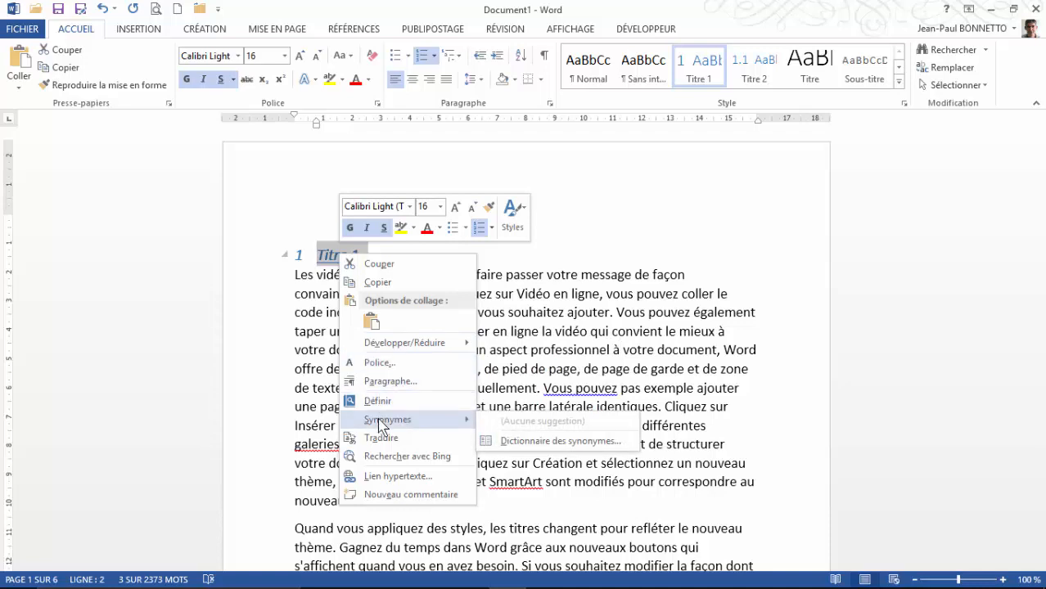
{"action": "left_click", "coordinate": [327, 260]}
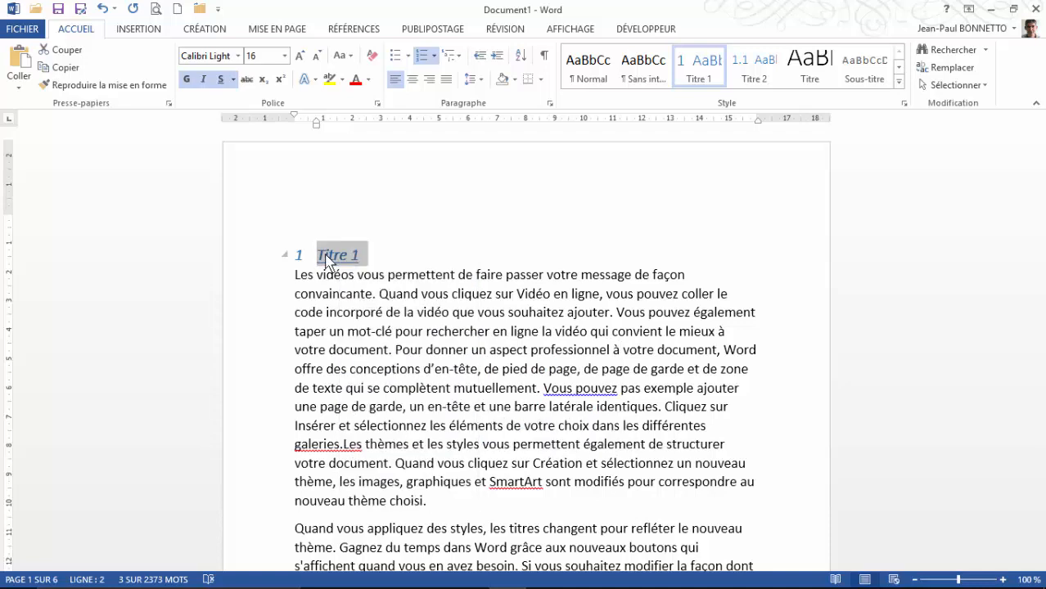
{"action": "right_click", "coordinate": [328, 260]}
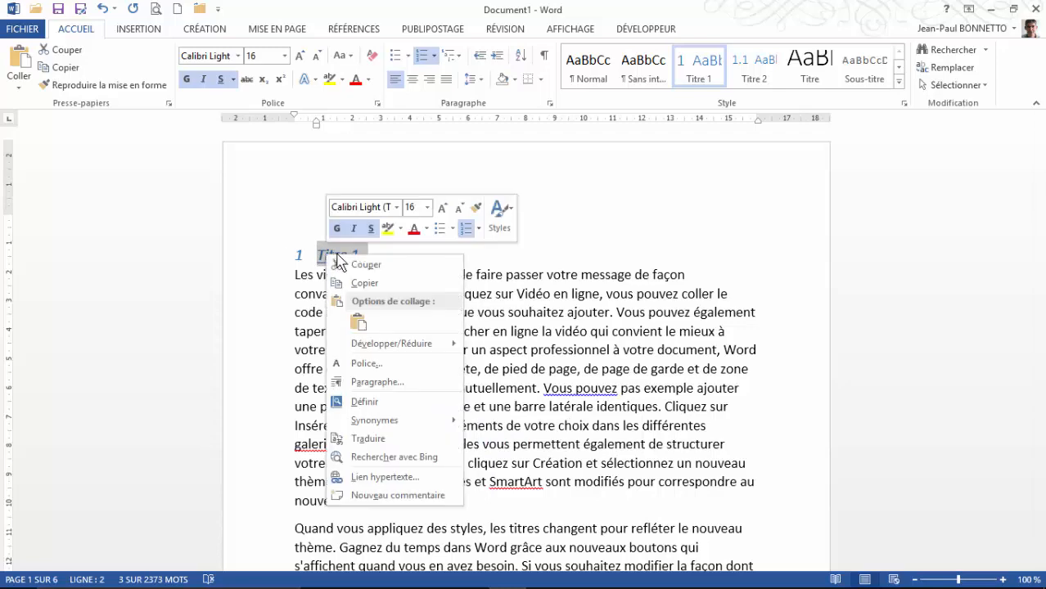
{"action": "left_click", "coordinate": [500, 229]}
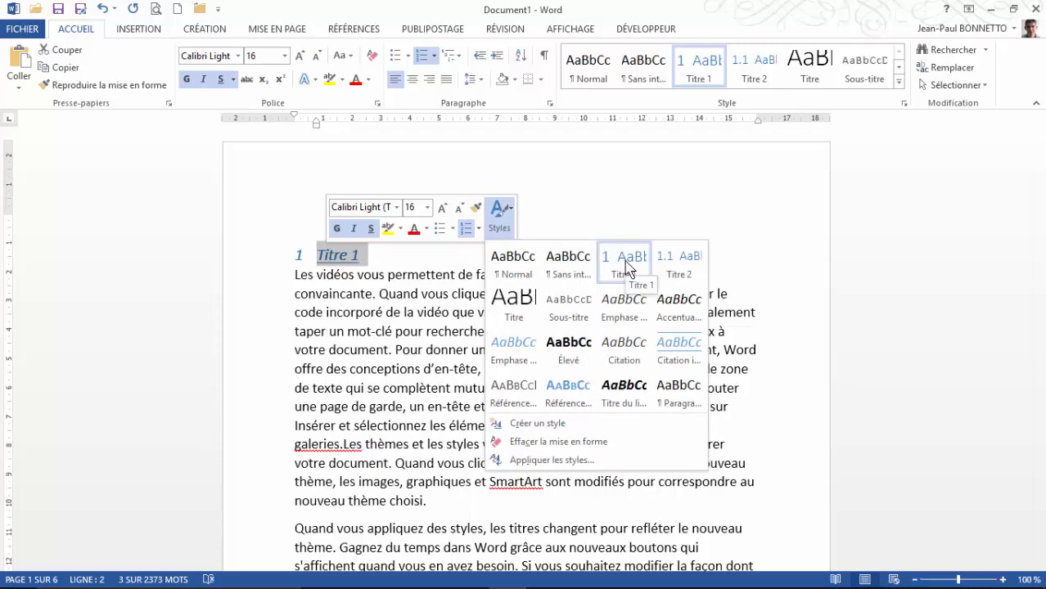
{"action": "right_click", "coordinate": [350, 261]}
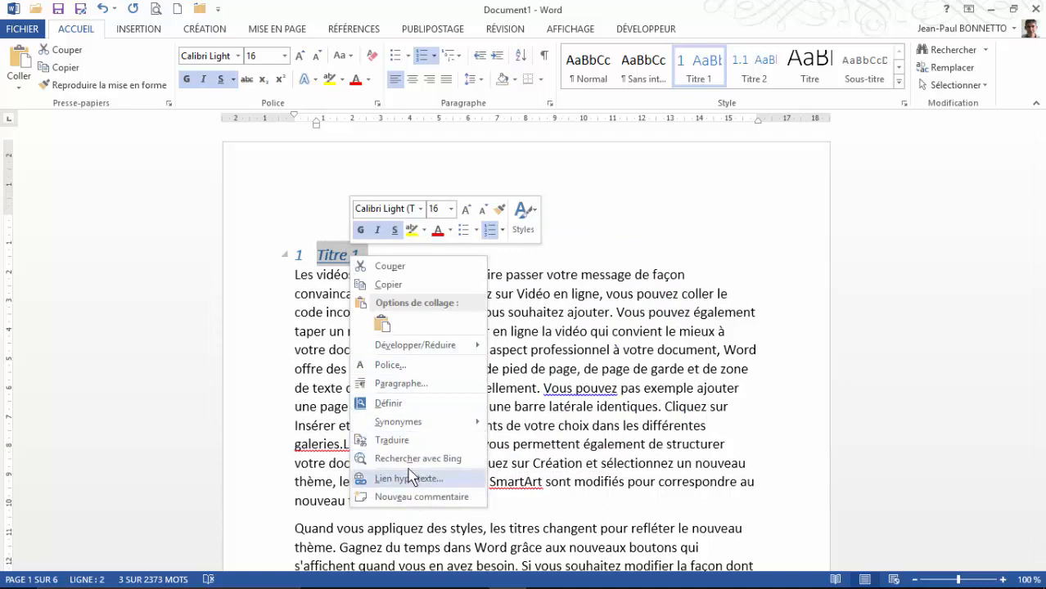
{"action": "left_click", "coordinate": [384, 368]}
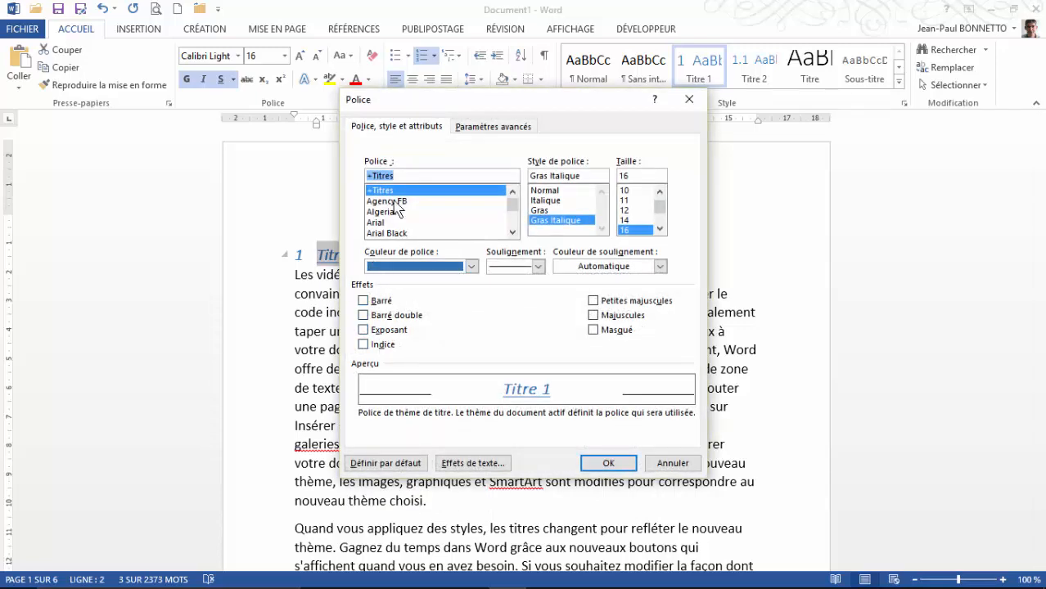
{"action": "left_click", "coordinate": [689, 100]}
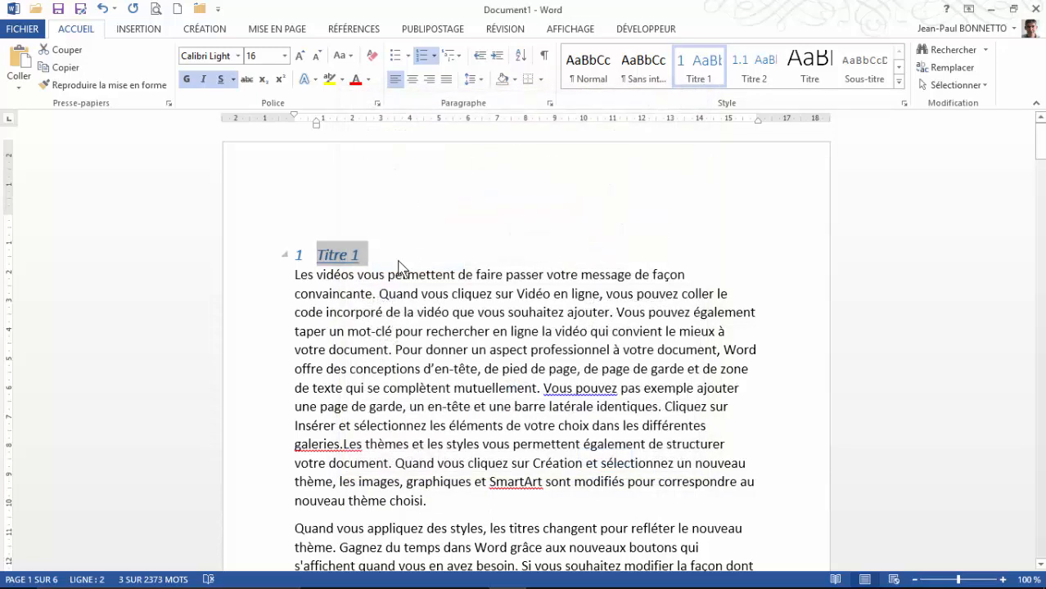
Step: Insert a numbered heading "Titre 2" in the Titre 1 style above the page 2 paragraph beginning "Gagnez du temps"
{"action": "left_click", "coordinate": [378, 282]}
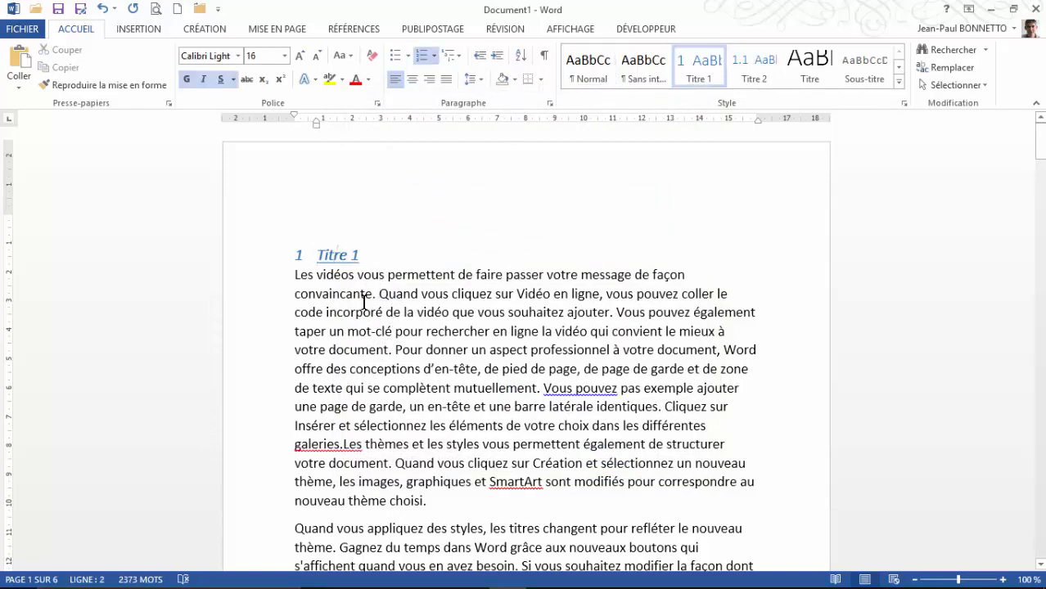
{"action": "scroll", "coordinate": [364, 302], "scroll_direction": "down", "scroll_amount": 15}
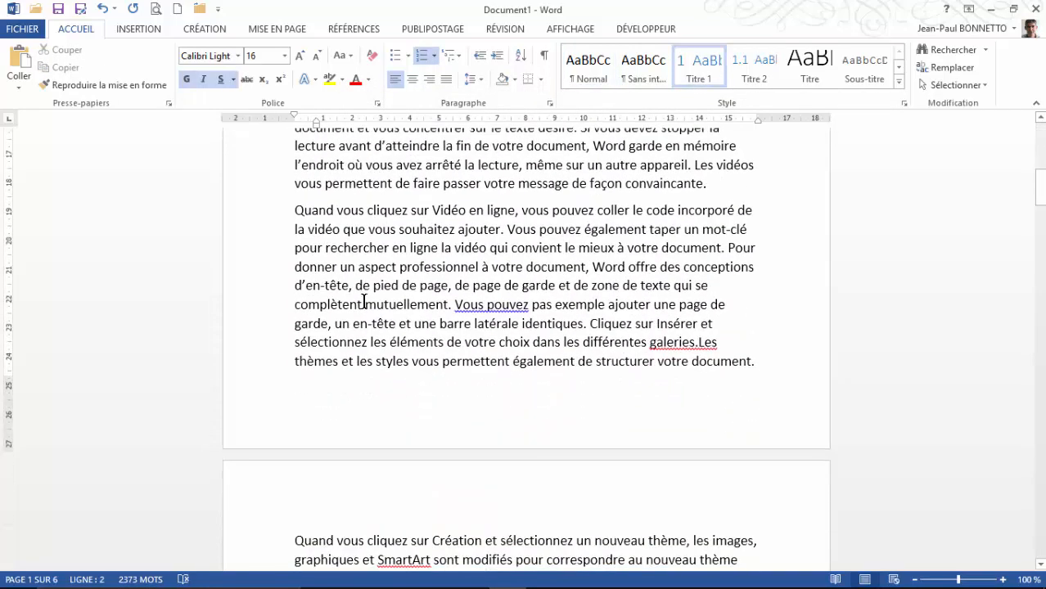
{"action": "scroll", "coordinate": [364, 302], "scroll_direction": "down", "scroll_amount": 5}
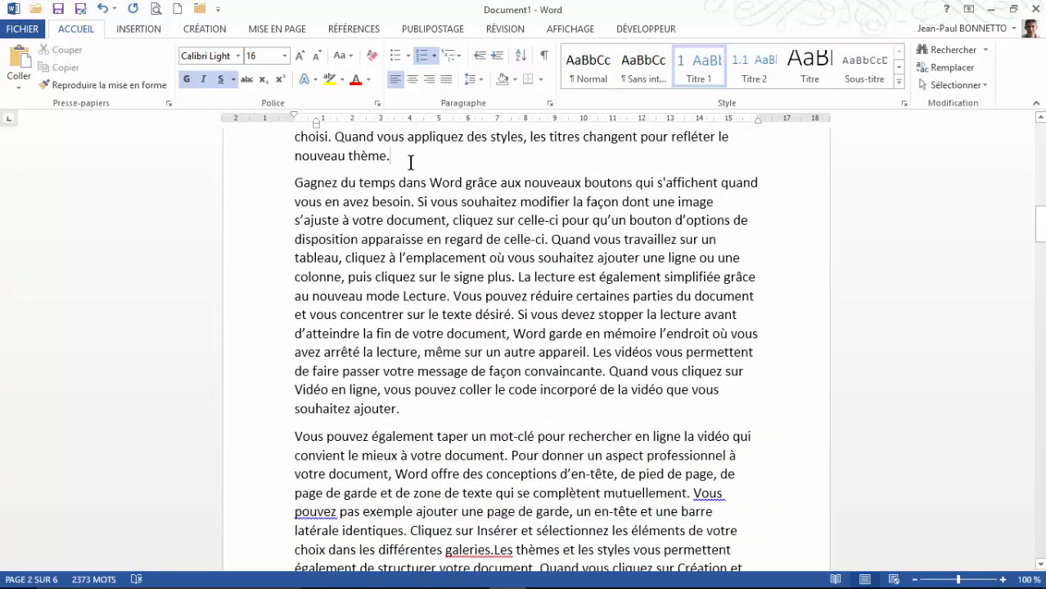
{"action": "left_click", "coordinate": [411, 161]}
{"action": "key", "text": "Return"}
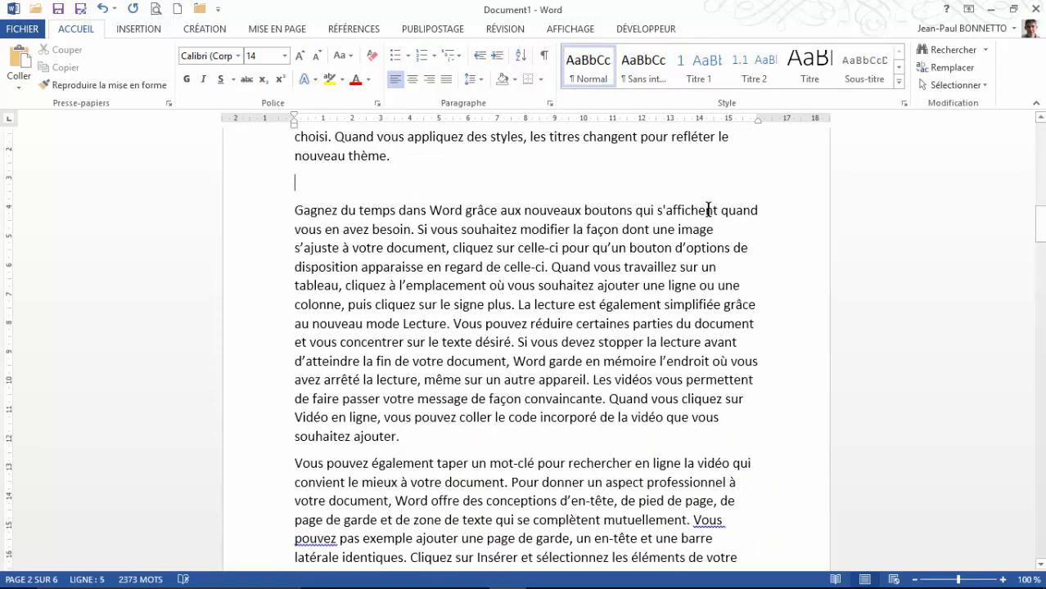
{"action": "left_click", "coordinate": [698, 68]}
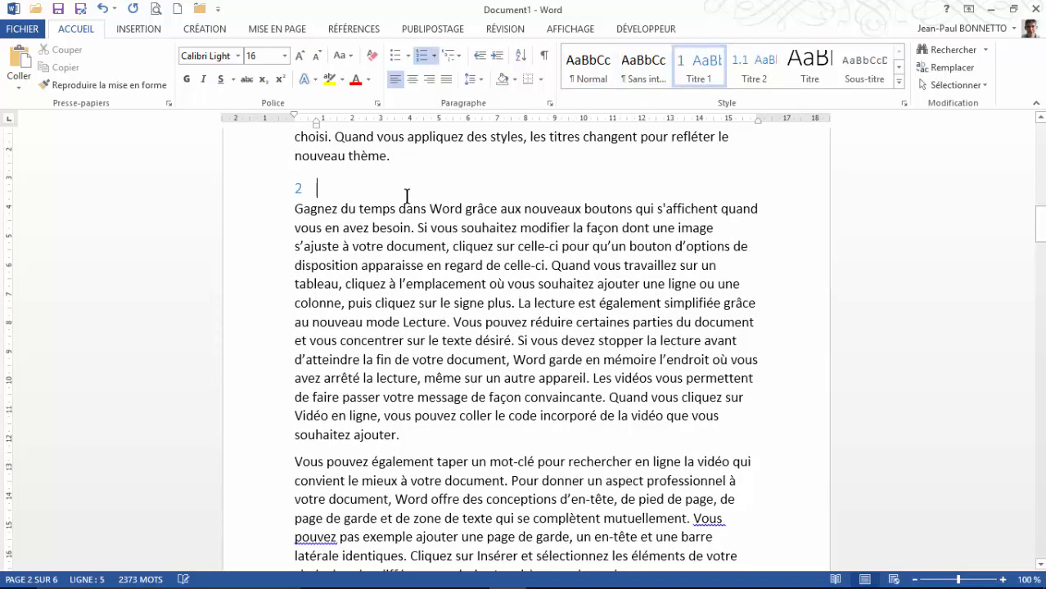
{"action": "type", "text": "Titre 2"}
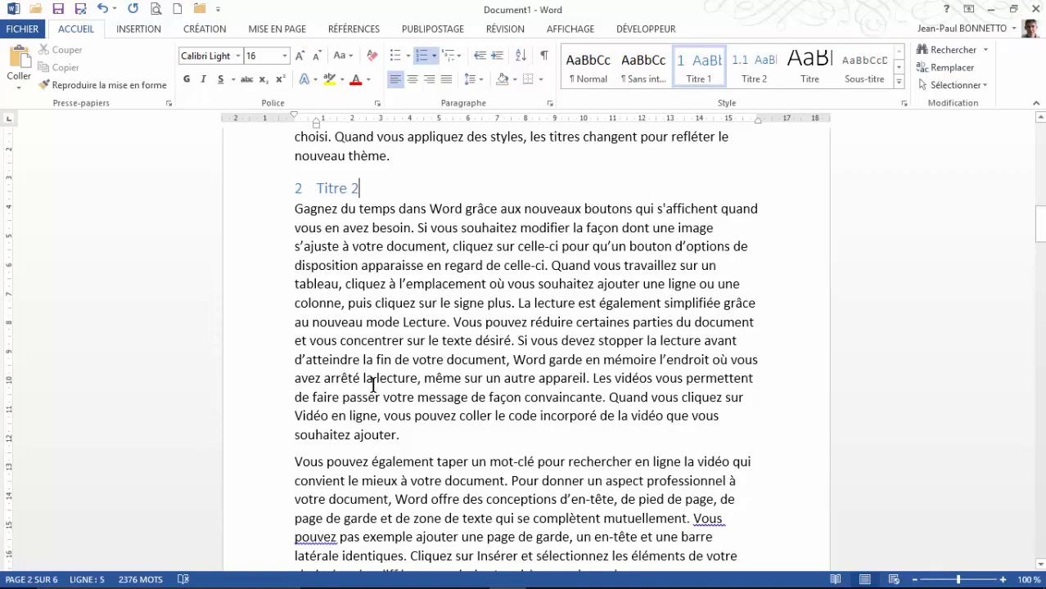
Step: Insert a numbered heading "Titre 3" in the Titre 1 style after the page 3 paragraph ending "complètent mutuellement"
{"action": "scroll", "coordinate": [382, 339], "scroll_direction": "down", "scroll_amount": 10}
{"action": "scroll", "coordinate": [383, 339], "scroll_direction": "down", "scroll_amount": 5}
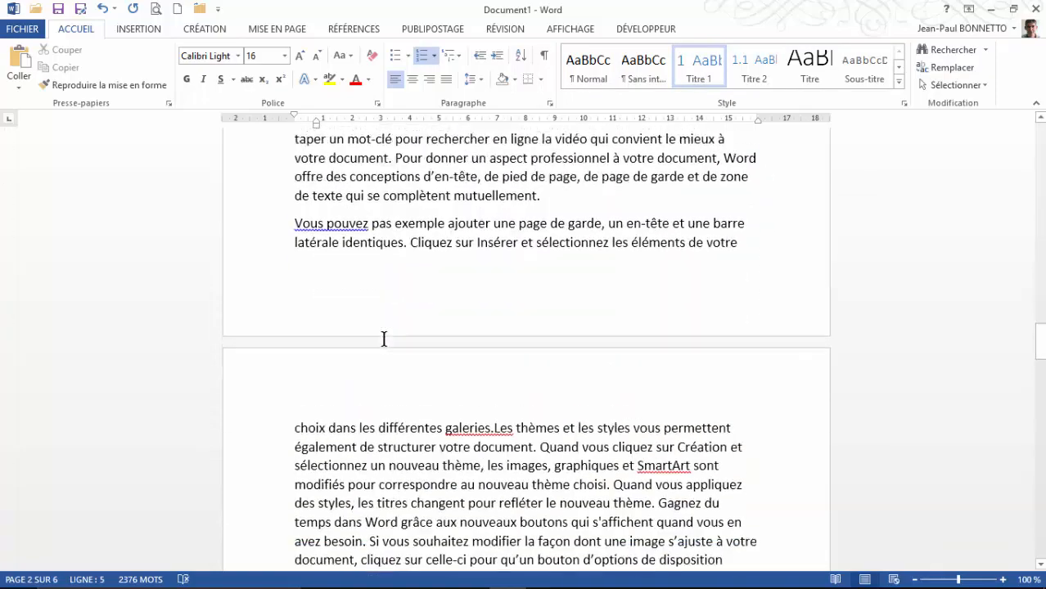
{"action": "left_click", "coordinate": [571, 183]}
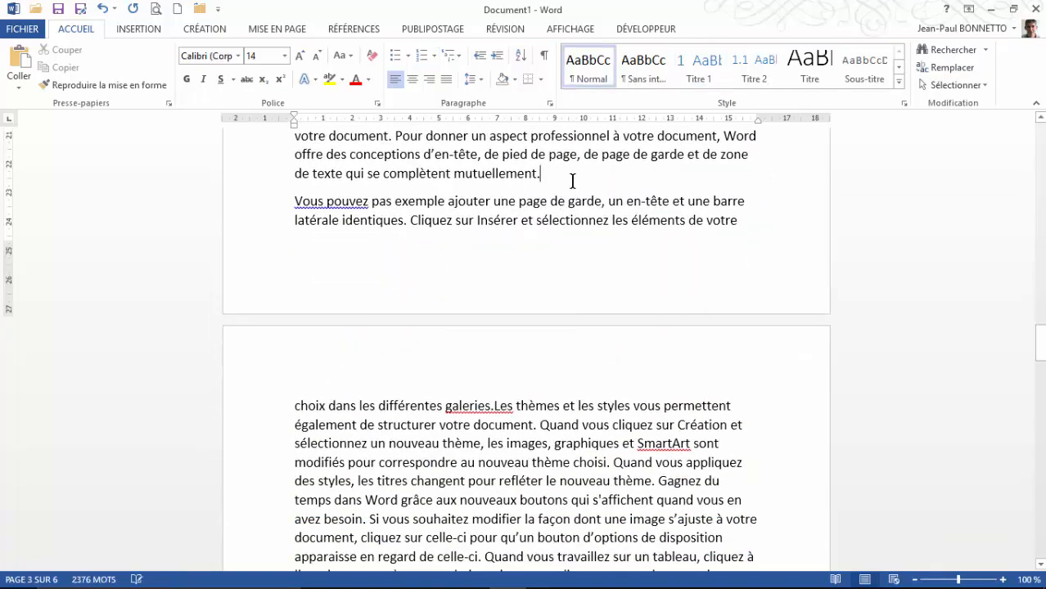
{"action": "key", "text": "ctrl+Return"}
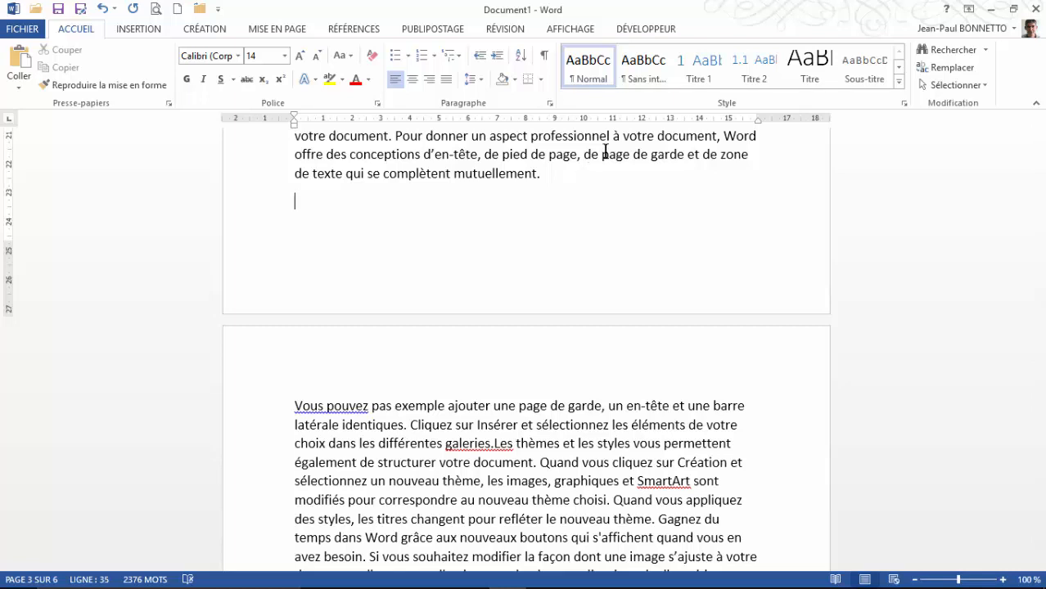
{"action": "left_click", "coordinate": [697, 72]}
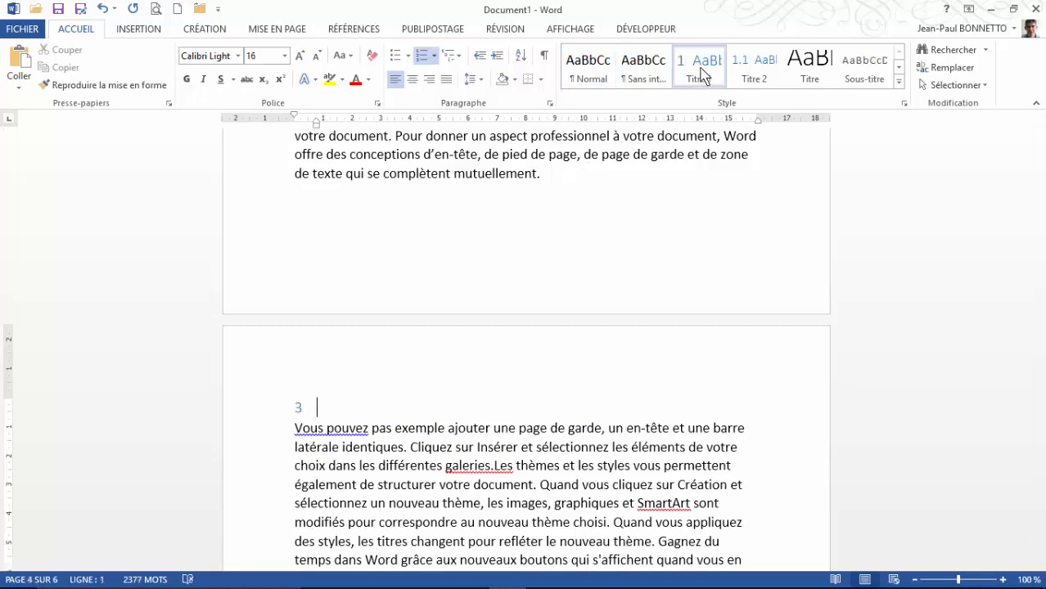
{"action": "type", "text": "Titre 3"}
Step: Insert a numbered heading "Titre 4" in the Titre 1 style above the page 5 paragraph beginning "Les thèmes et les styles"
{"action": "scroll", "coordinate": [444, 267], "scroll_direction": "down", "scroll_amount": 8}
{"action": "scroll", "coordinate": [444, 268], "scroll_direction": "down", "scroll_amount": 13}
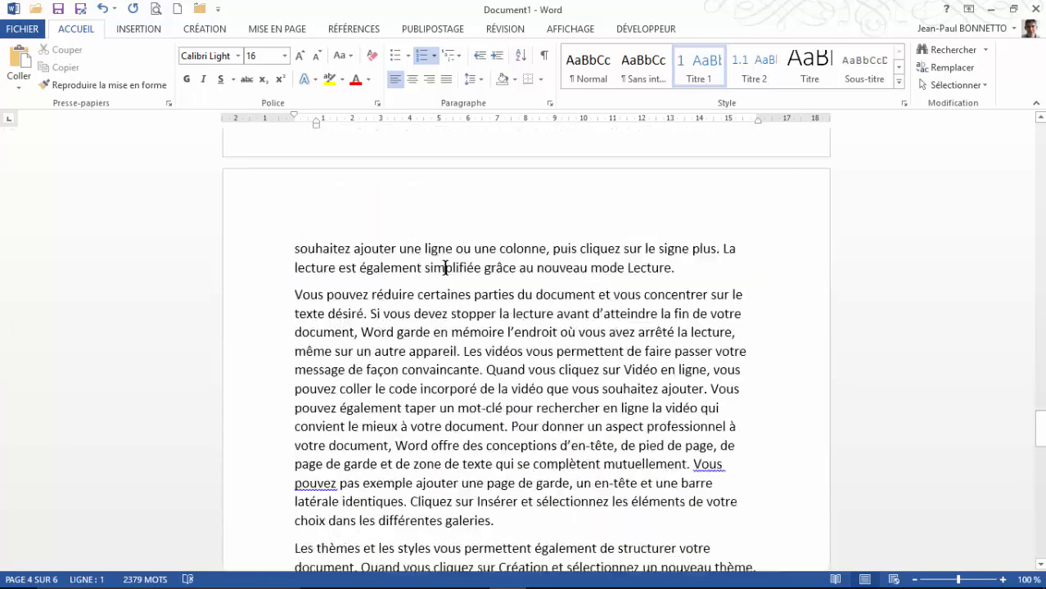
{"action": "left_click", "coordinate": [533, 266]}
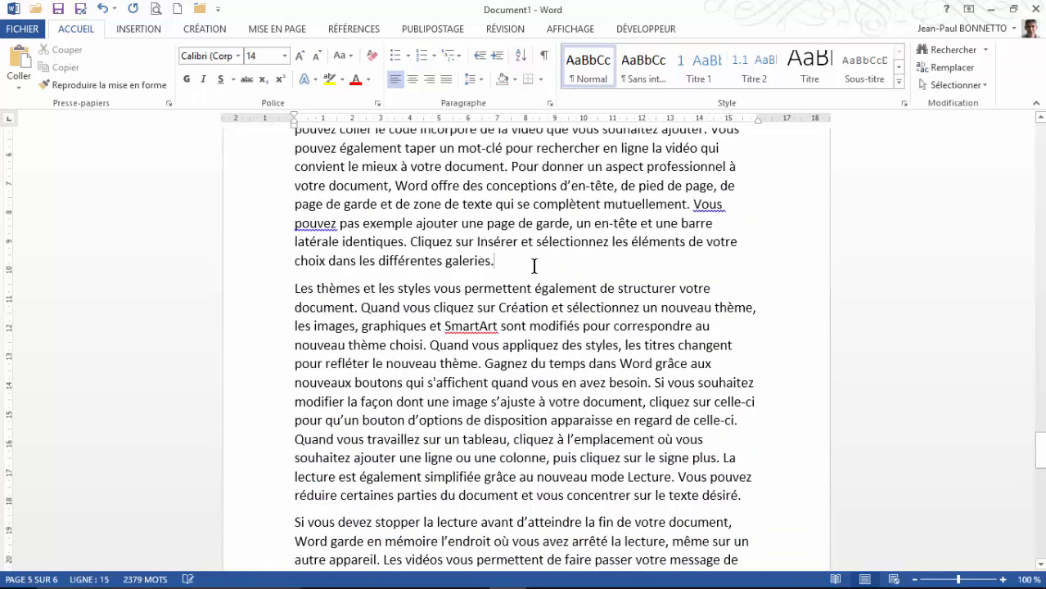
{"action": "key", "text": "Return"}
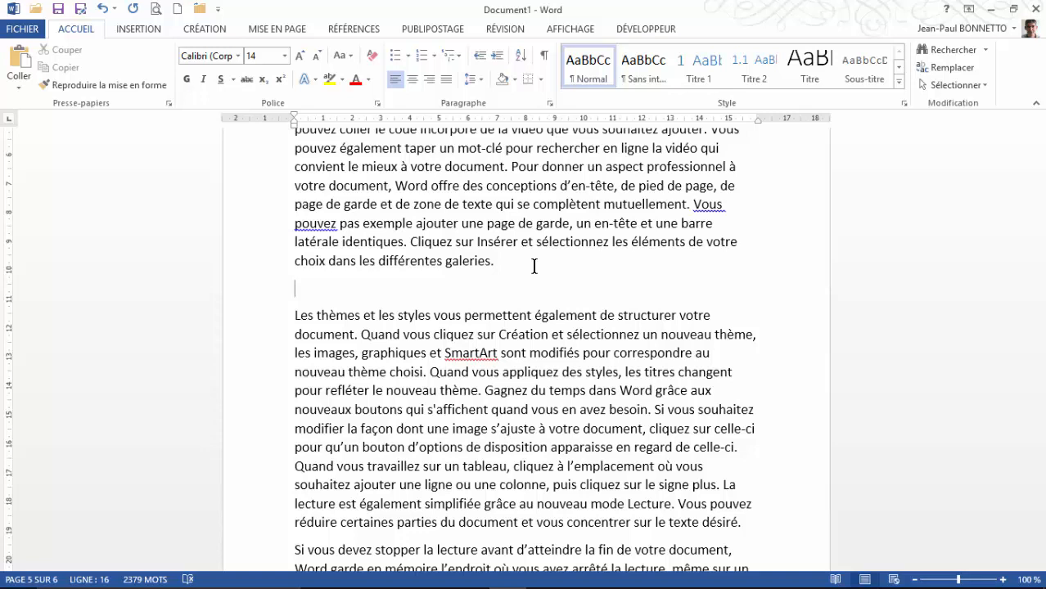
{"action": "left_click", "coordinate": [699, 64]}
{"action": "type", "text": "T"}
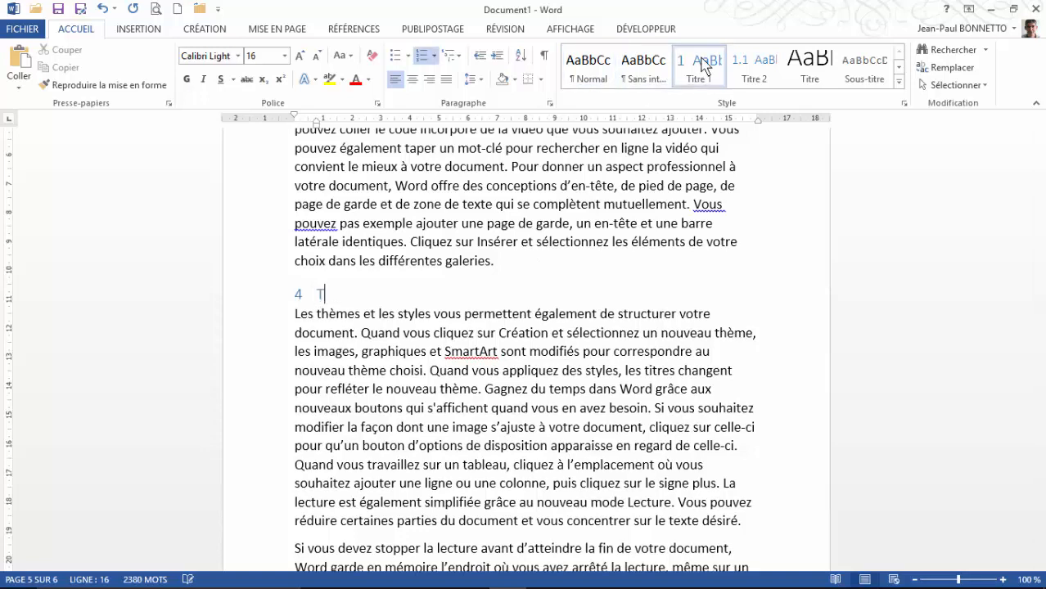
{"action": "type", "text": "itre 4"}
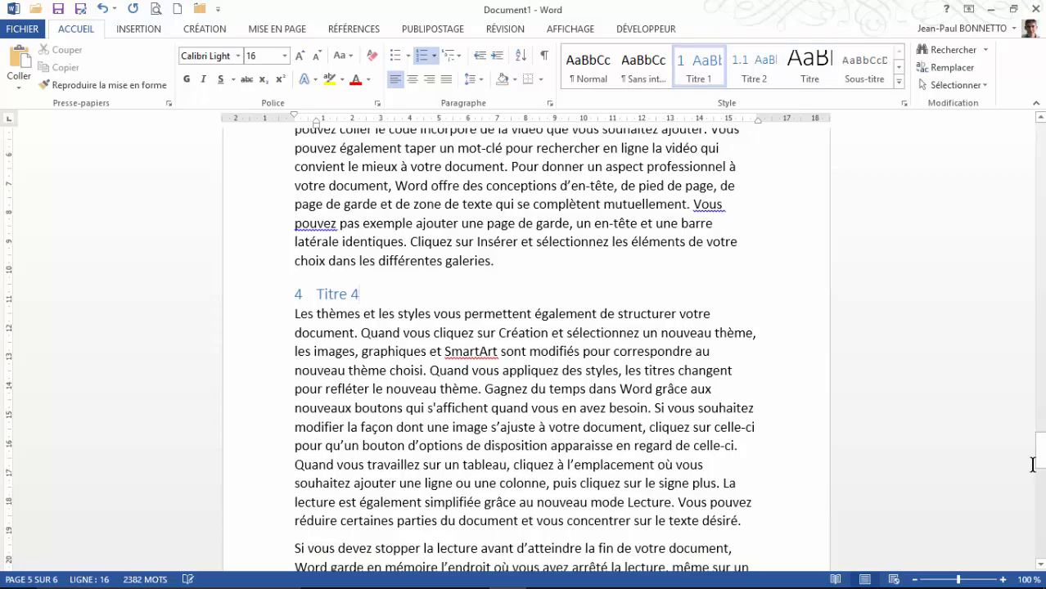
Step: Compare the heading levels in the multilevel list library with the Titre 1 and Titre 2 styles, keeping the current formatting
{"action": "left_click_drag", "start_coordinate": [1034, 463], "coordinate": [1030, 146]}
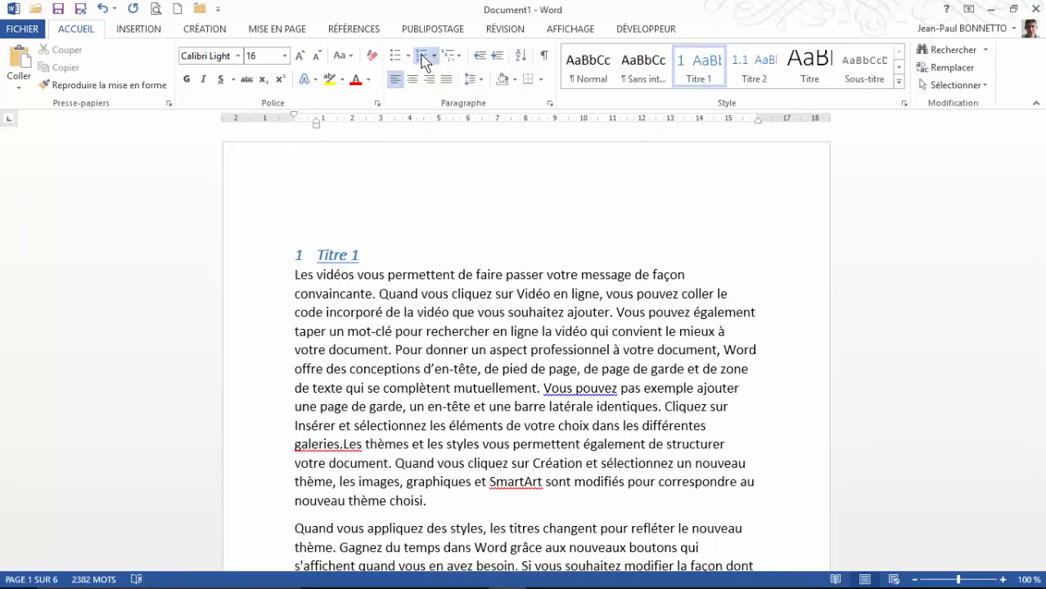
{"action": "left_click", "coordinate": [450, 55]}
{"action": "mouse_move", "coordinate": [600, 276]}
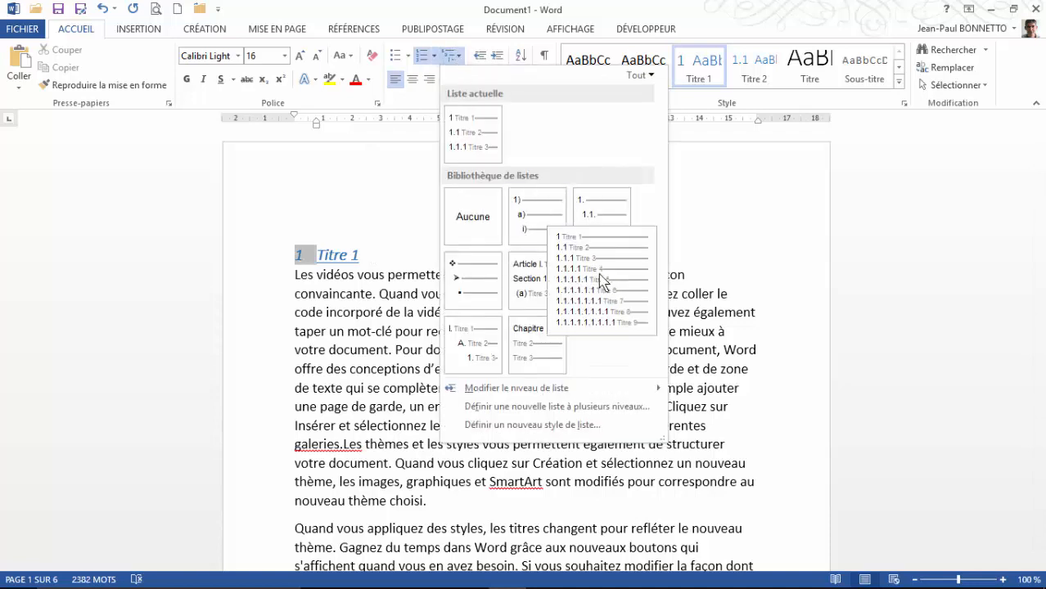
{"action": "left_click", "coordinate": [309, 274]}
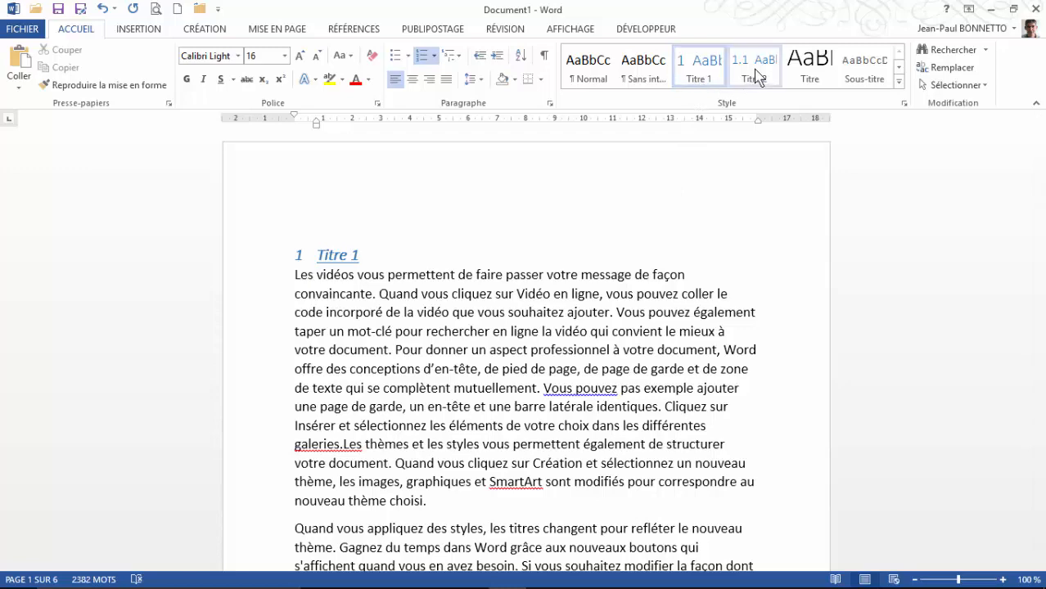
{"action": "scroll", "coordinate": [754, 77], "scroll_direction": "down", "scroll_amount": 10}
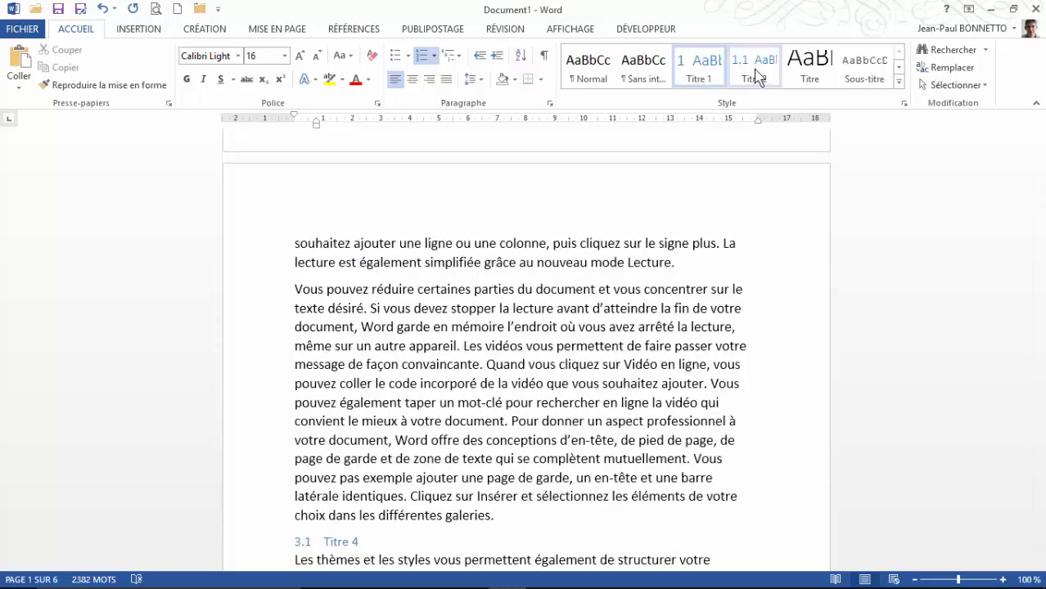
{"action": "left_click", "coordinate": [703, 69]}
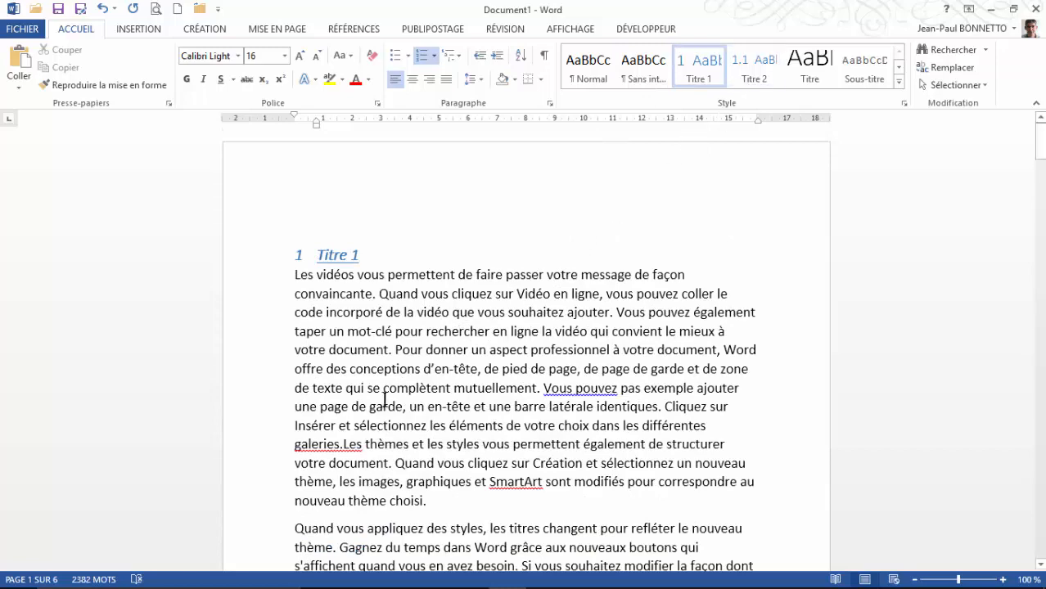
Step: Insert a second-level heading "Sous Titre 1" in the Titre 2 style after the first body paragraph under "Titre 1"
{"action": "scroll", "coordinate": [377, 399], "scroll_direction": "down", "scroll_amount": 3}
{"action": "left_click", "coordinate": [462, 324]}
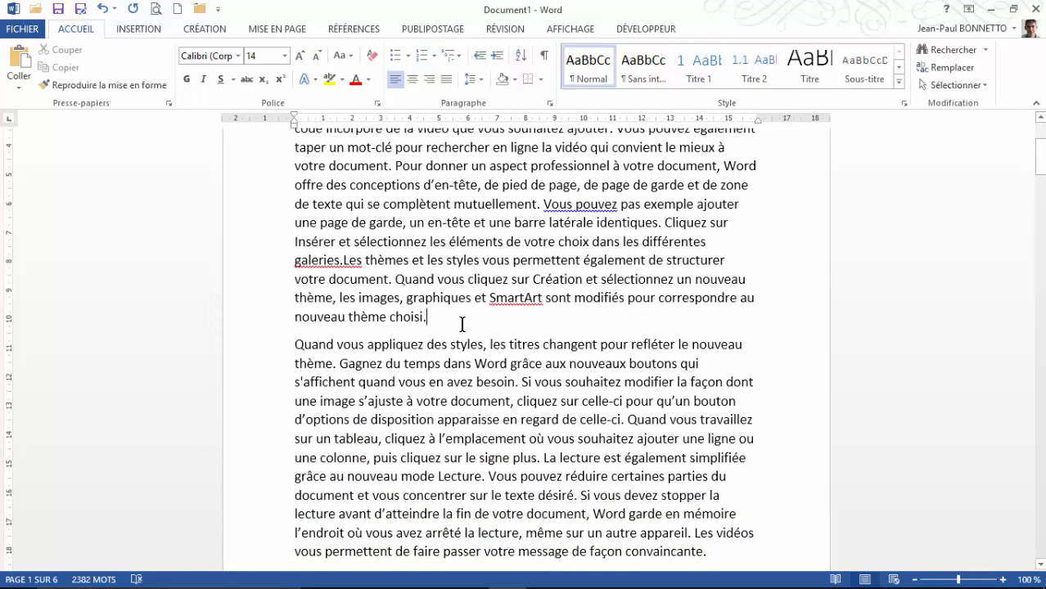
{"action": "key", "text": "Return"}
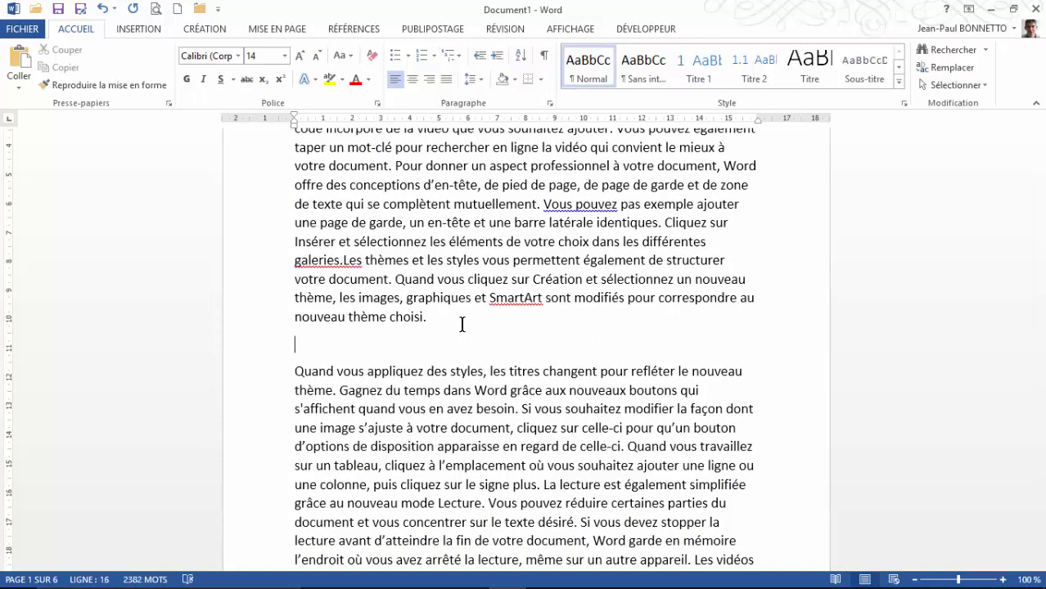
{"action": "left_click", "coordinate": [752, 69]}
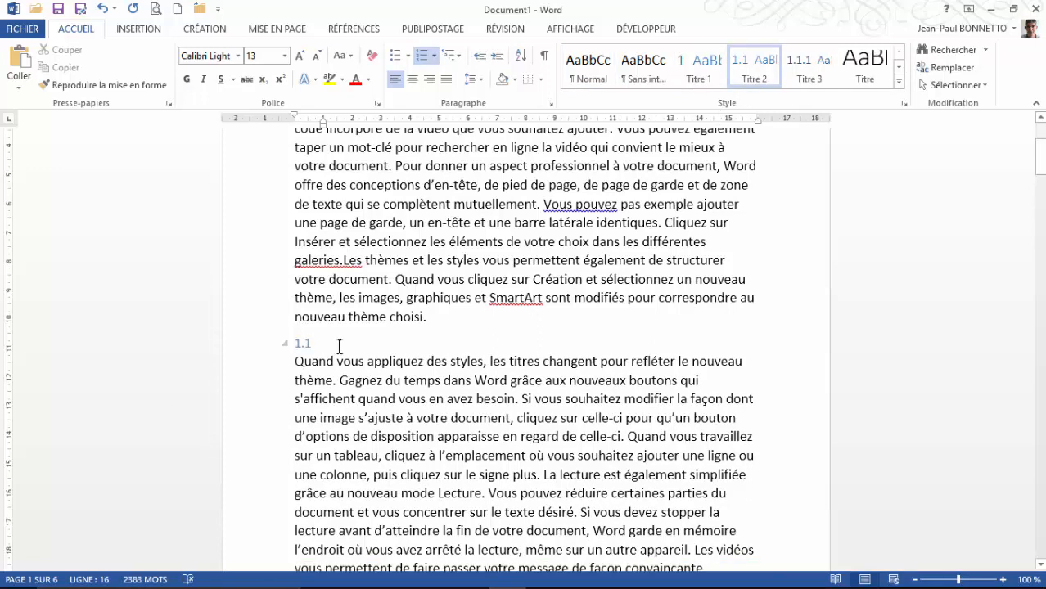
{"action": "type", "text": "Sous Tit"}
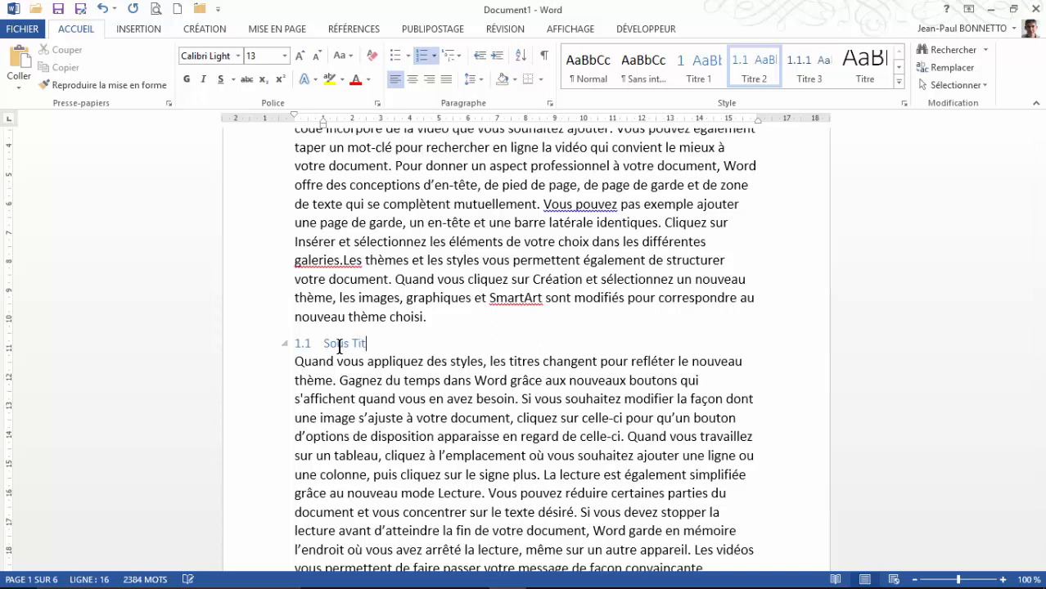
{"action": "type", "text": "re 1"}
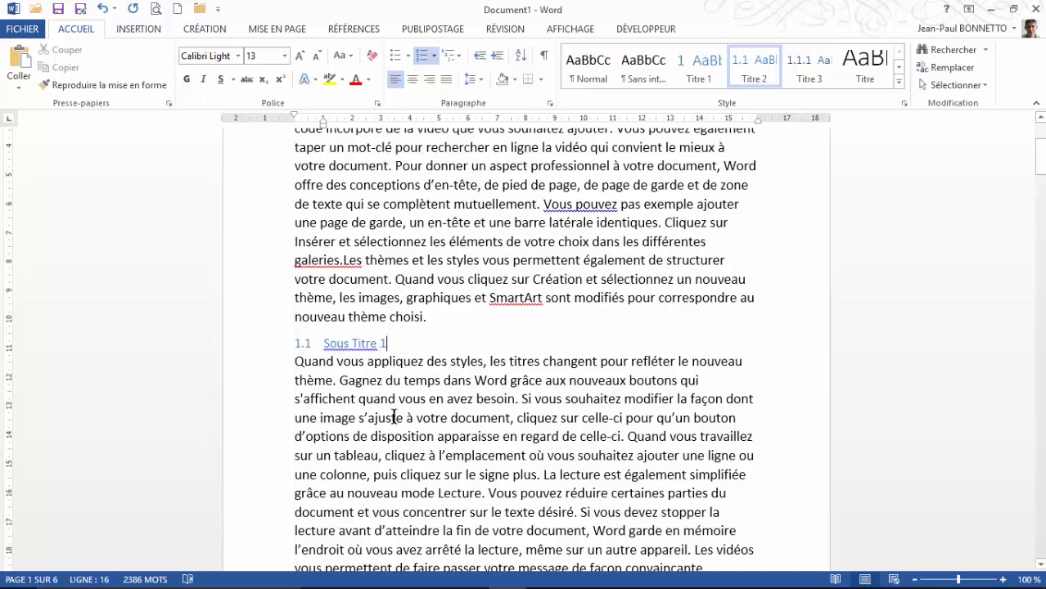
Step: Insert a second-level heading "Sous Titre 2" in the Titre 2 style after the body paragraph under "Sous Titre 1"
{"action": "scroll", "coordinate": [394, 417], "scroll_direction": "down", "scroll_amount": 5}
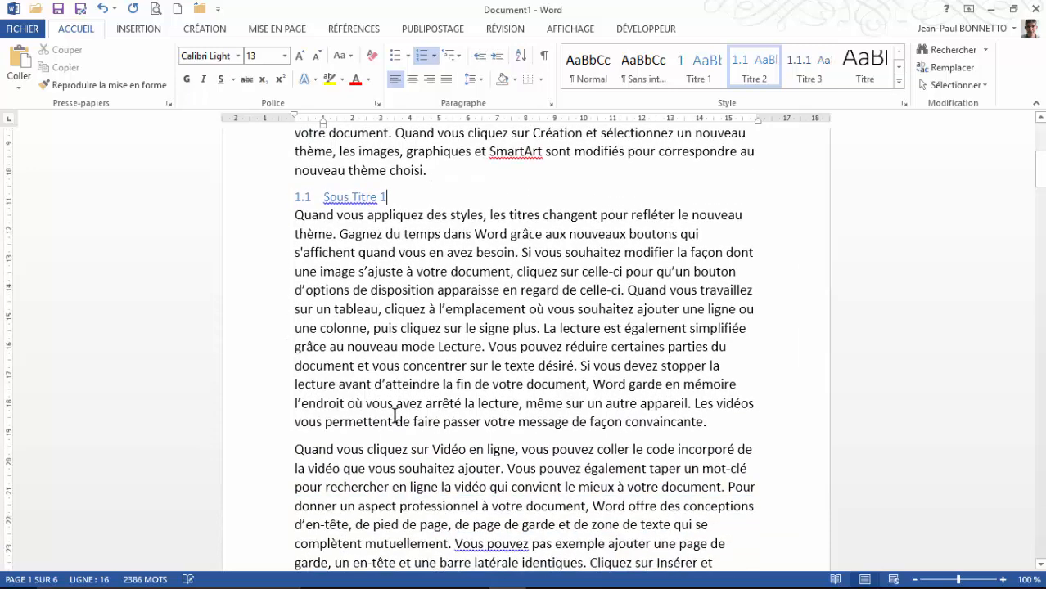
{"action": "left_click", "coordinate": [731, 321]}
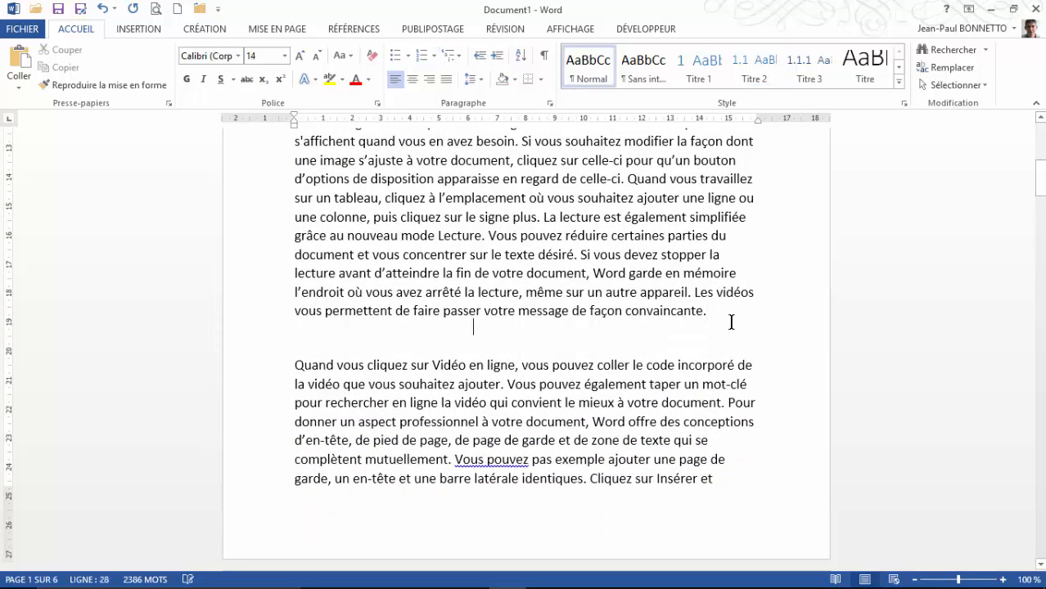
{"action": "key", "text": "Return"}
{"action": "left_click", "coordinate": [754, 71]}
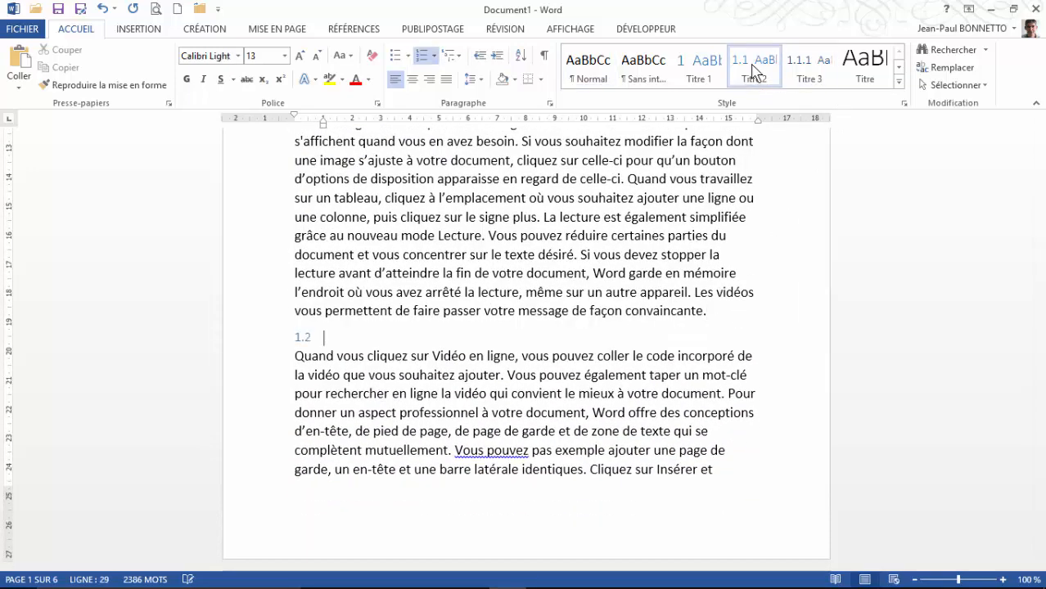
{"action": "type", "text": "Sous Titre 2"}
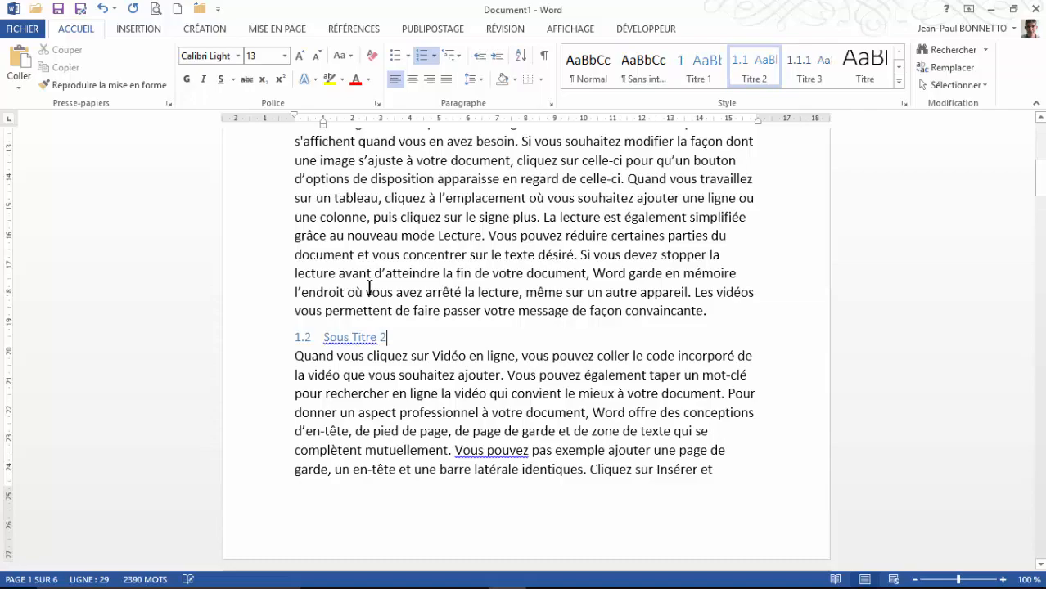
Step: Insert a second-level heading "Sous Titre3" in the Titre 2 style after the first body paragraph under "Titre 3"
{"action": "scroll", "coordinate": [369, 286], "scroll_direction": "down", "scroll_amount": 10}
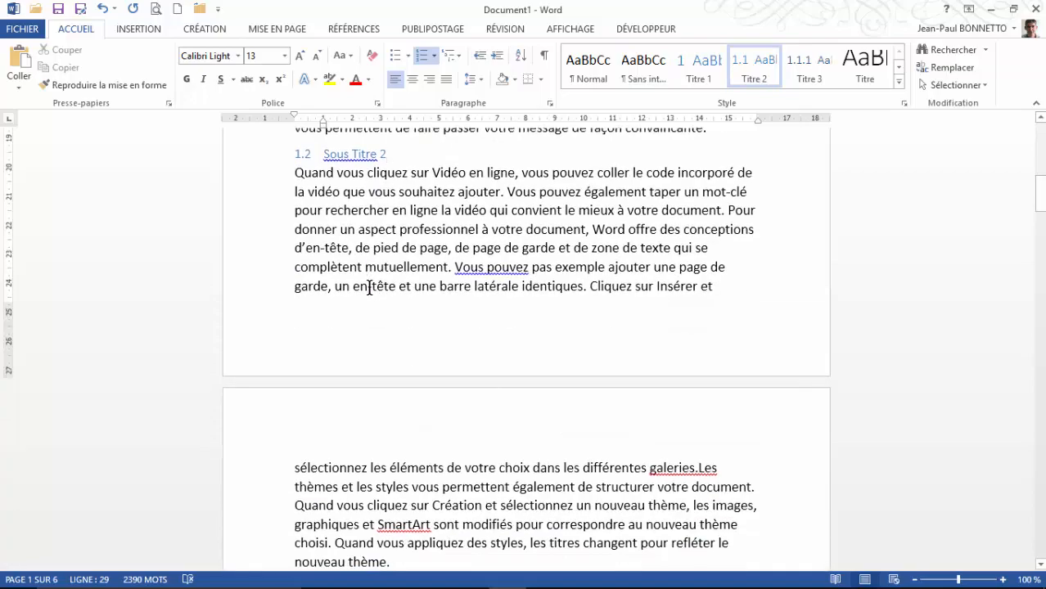
{"action": "scroll", "coordinate": [369, 287], "scroll_direction": "down", "scroll_amount": 15}
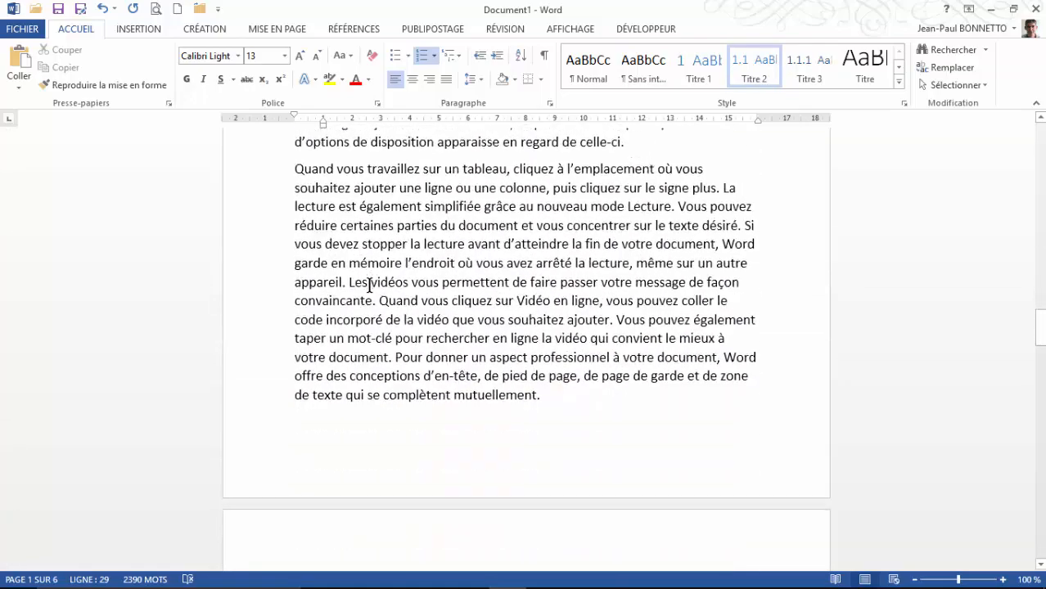
{"action": "scroll", "coordinate": [369, 286], "scroll_direction": "down", "scroll_amount": 6}
{"action": "scroll", "coordinate": [369, 278], "scroll_direction": "up", "scroll_amount": 3}
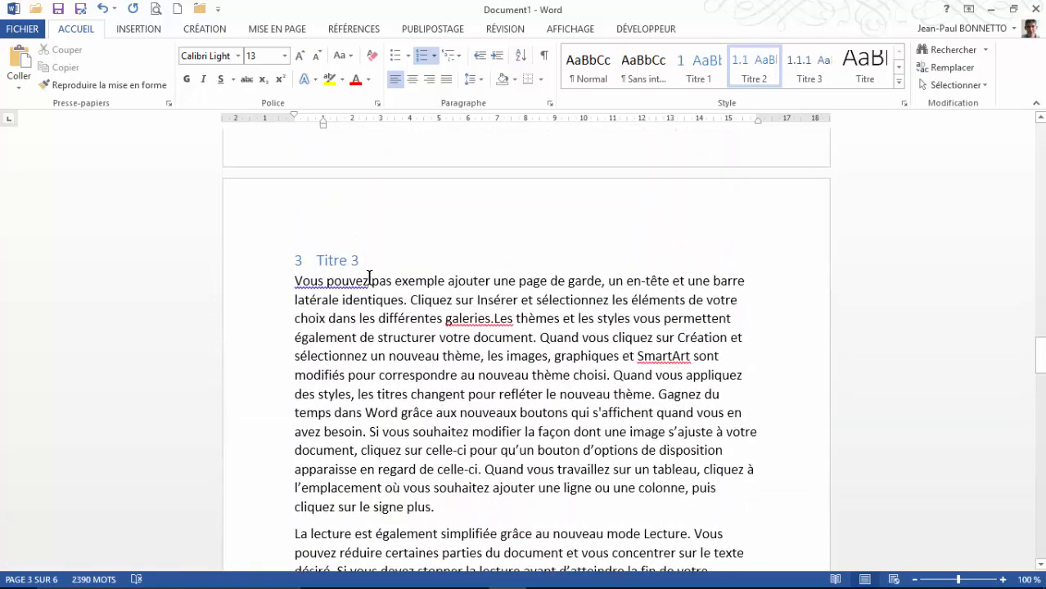
{"action": "left_click", "coordinate": [485, 487]}
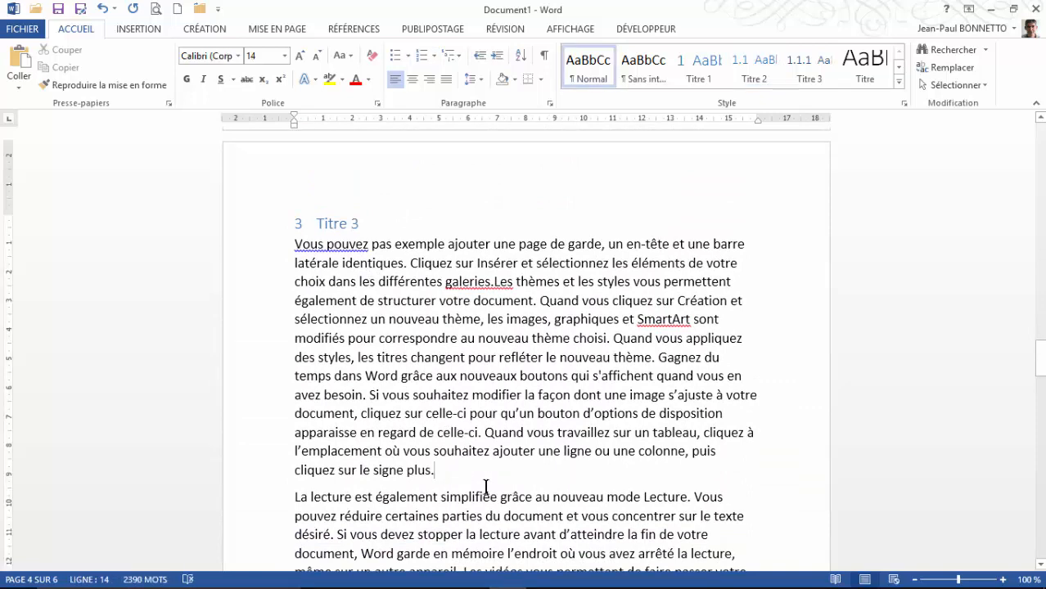
{"action": "key", "text": "Return"}
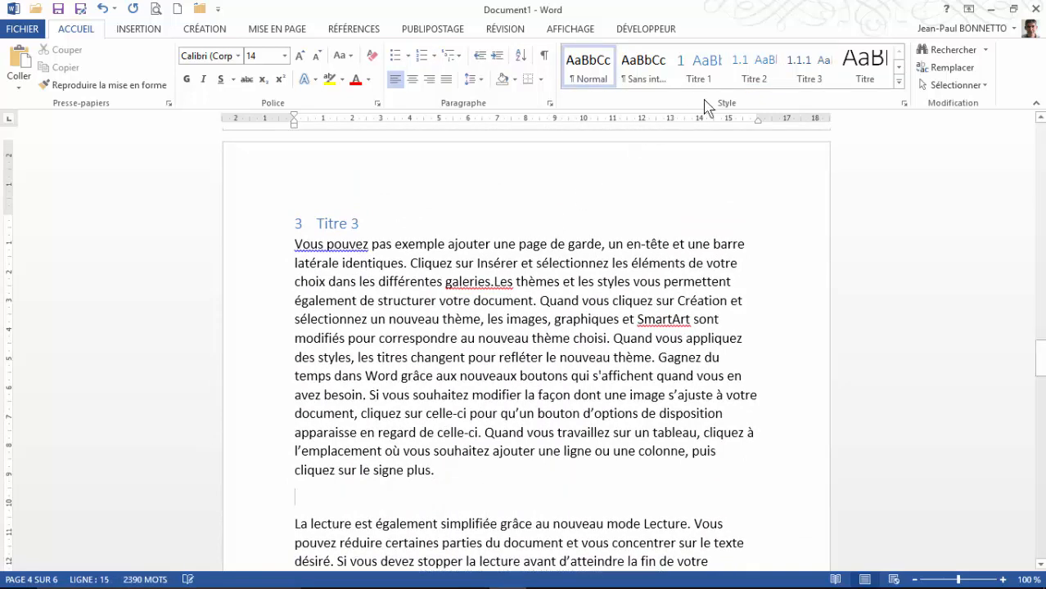
{"action": "left_click", "coordinate": [760, 67]}
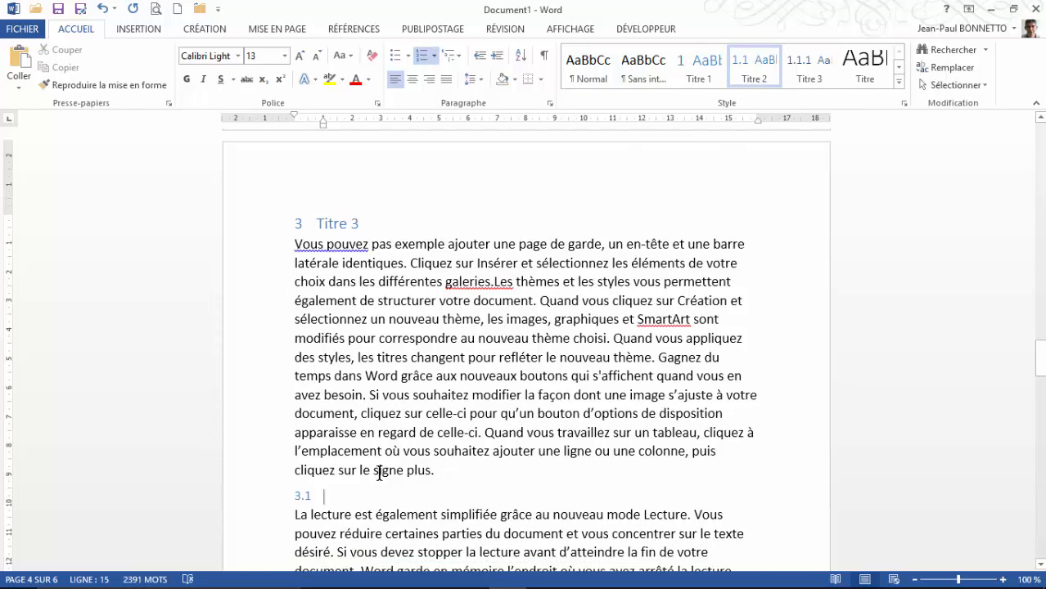
{"action": "type", "text": "Sous Titre3"}
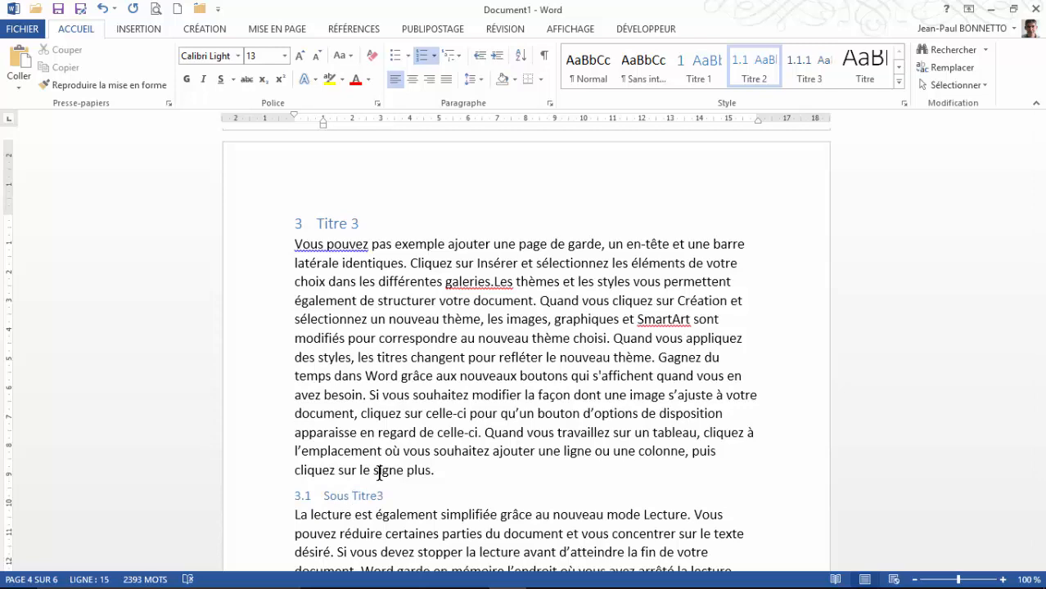
Step: Insert a second-level heading "Sous Titre 3" in the Titre 2 style after the body paragraph under "Sous Titre3"
{"action": "scroll", "coordinate": [392, 458], "scroll_direction": "down", "scroll_amount": 3}
{"action": "scroll", "coordinate": [429, 376], "scroll_direction": "down", "scroll_amount": 2}
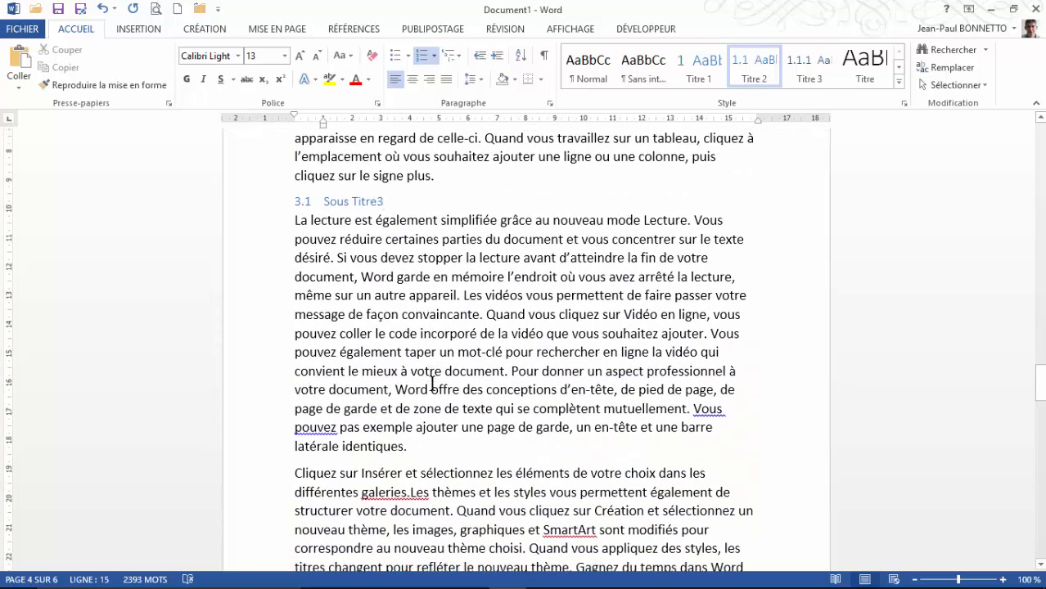
{"action": "left_click", "coordinate": [430, 447]}
{"action": "key", "text": "Return"}
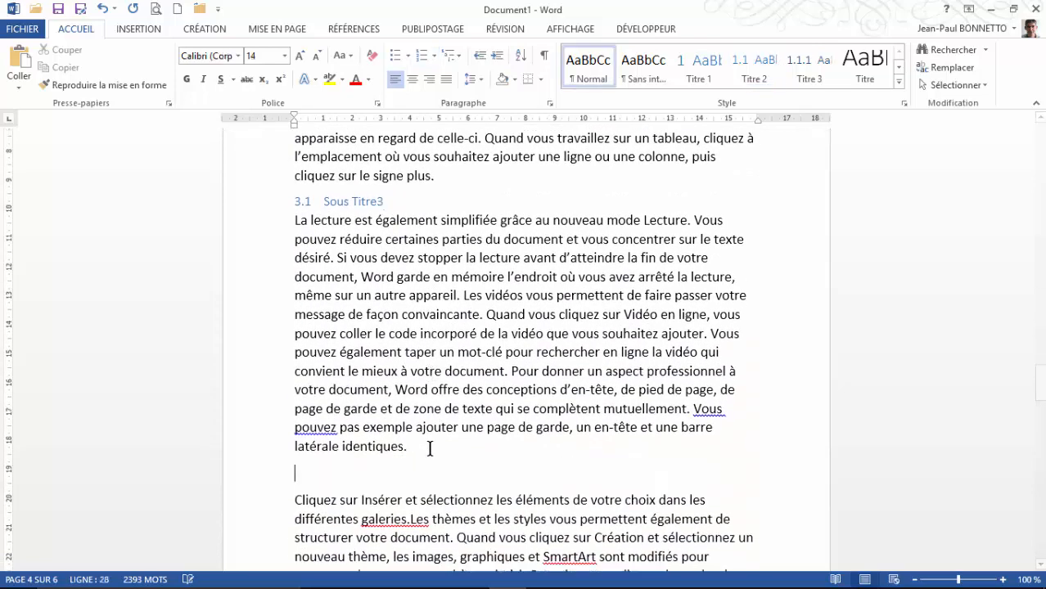
{"action": "left_click", "coordinate": [754, 70]}
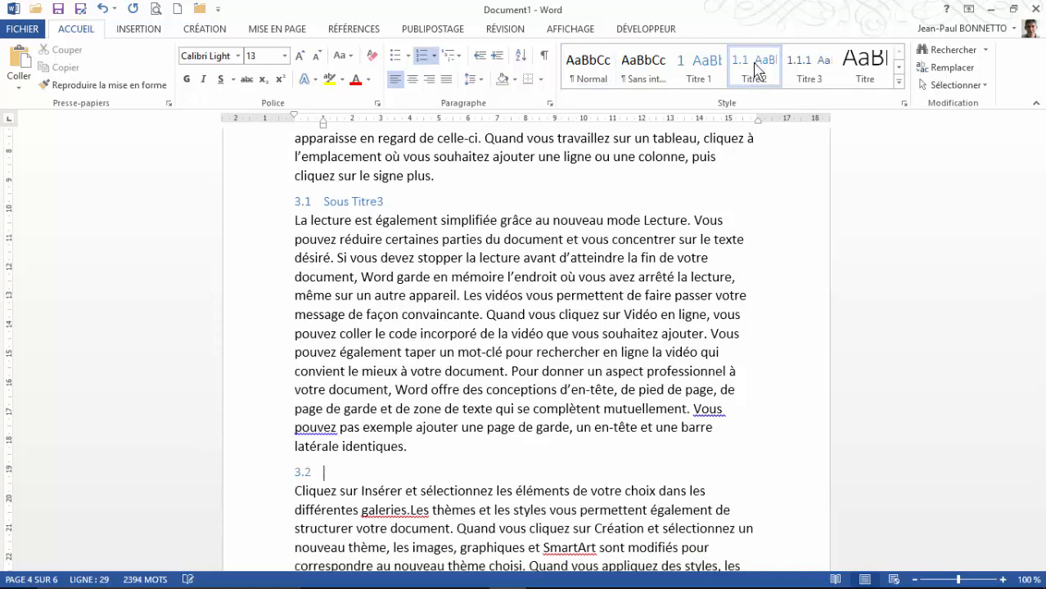
{"action": "type", "text": "Sous Titre 3"}
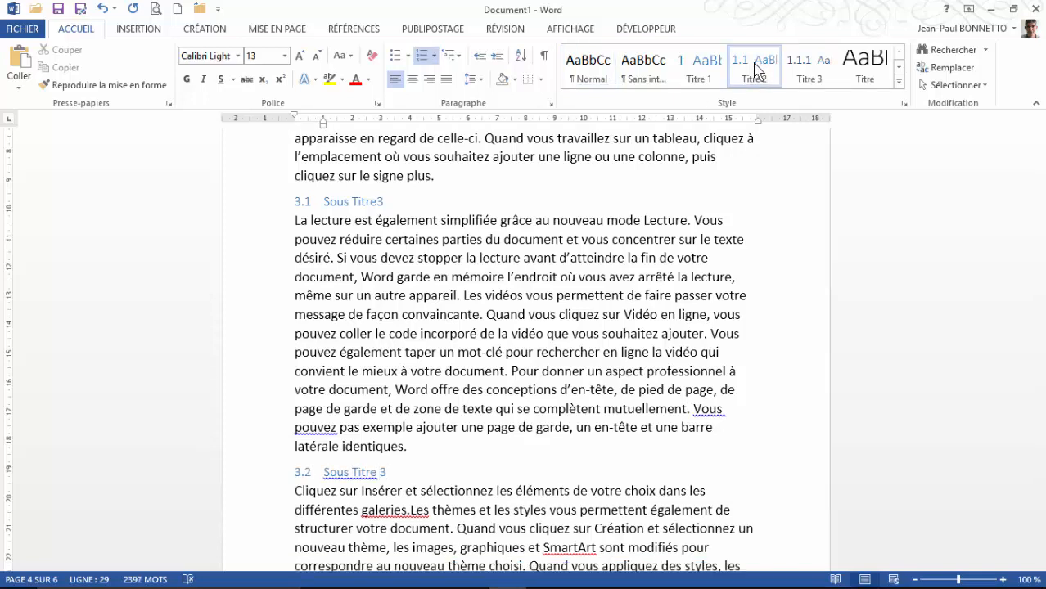
Step: Split the paragraph under "Sous Titre 1" before "La lecture est également" and insert a third-level heading "Enoncé 1" there in the Titre 3 style
{"action": "left_click_drag", "start_coordinate": [1039, 385], "coordinate": [1040, 145]}
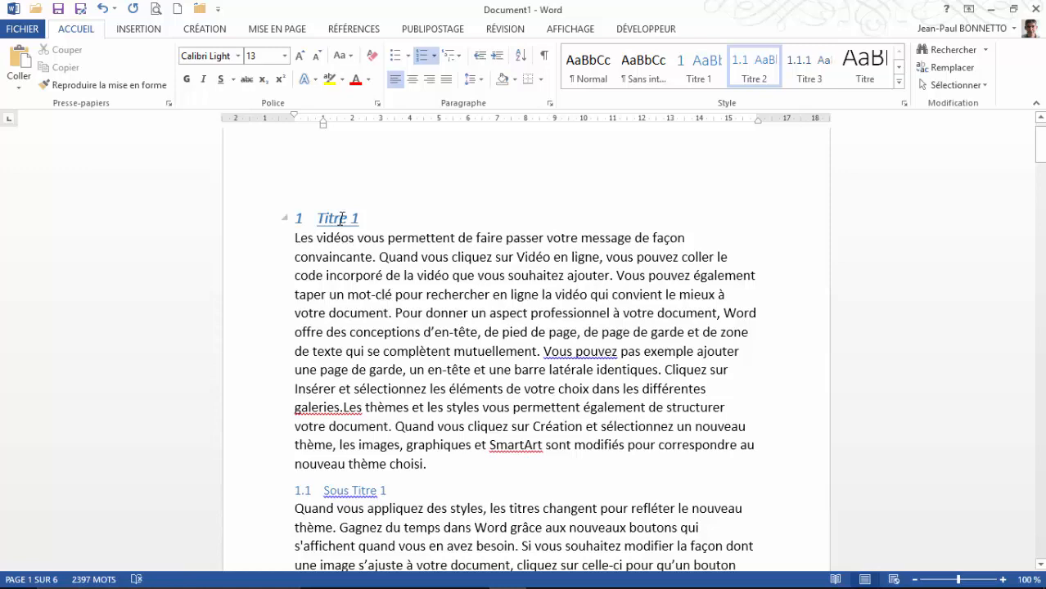
{"action": "scroll", "coordinate": [364, 488], "scroll_direction": "down", "scroll_amount": 3}
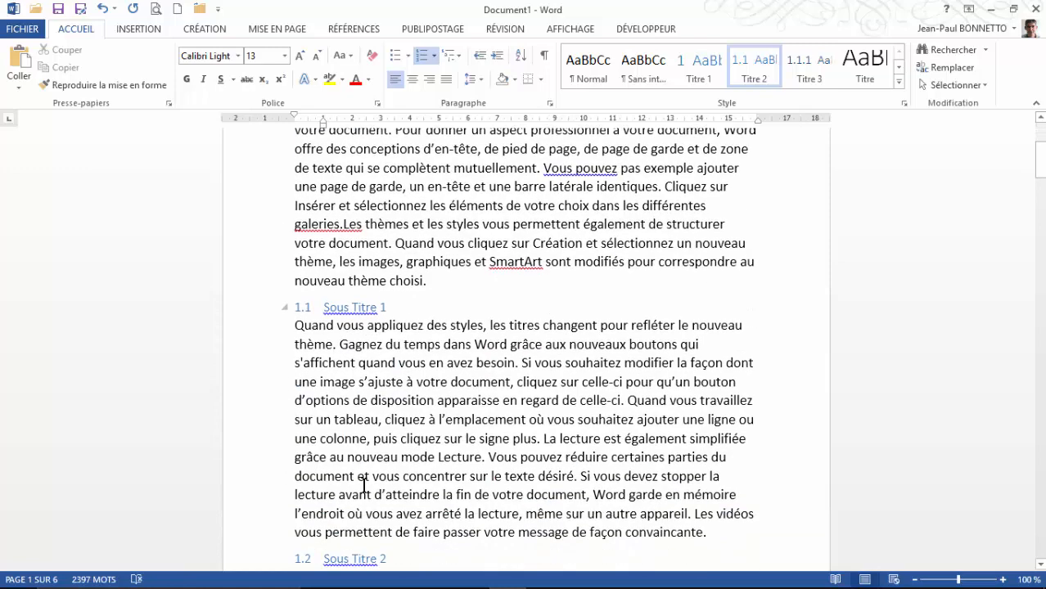
{"action": "scroll", "coordinate": [635, 464], "scroll_direction": "down", "scroll_amount": 3}
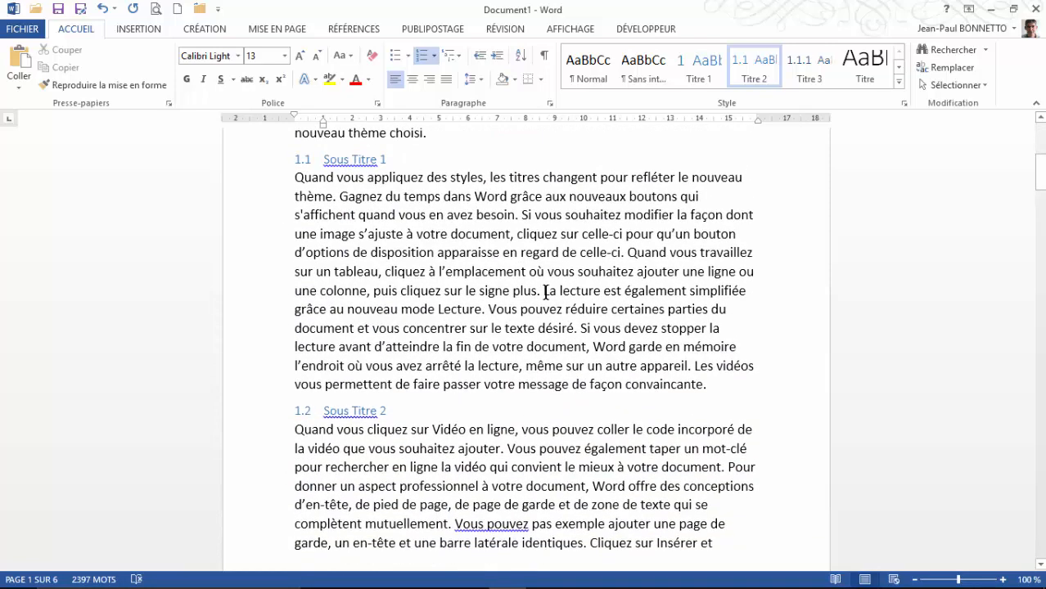
{"action": "left_click", "coordinate": [544, 292]}
{"action": "key", "text": "Return"}
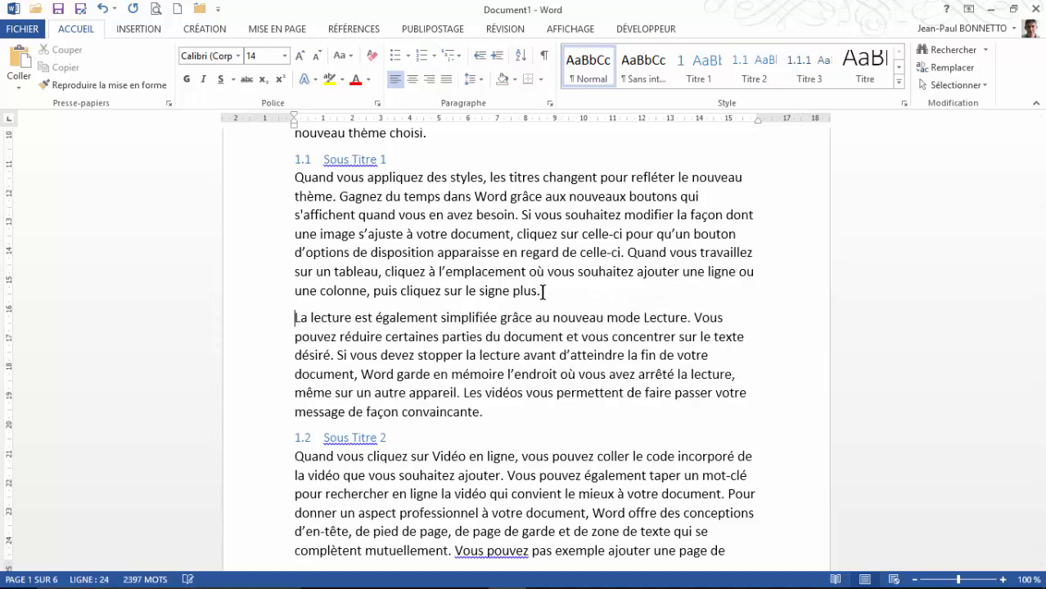
{"action": "key", "text": "Return"}
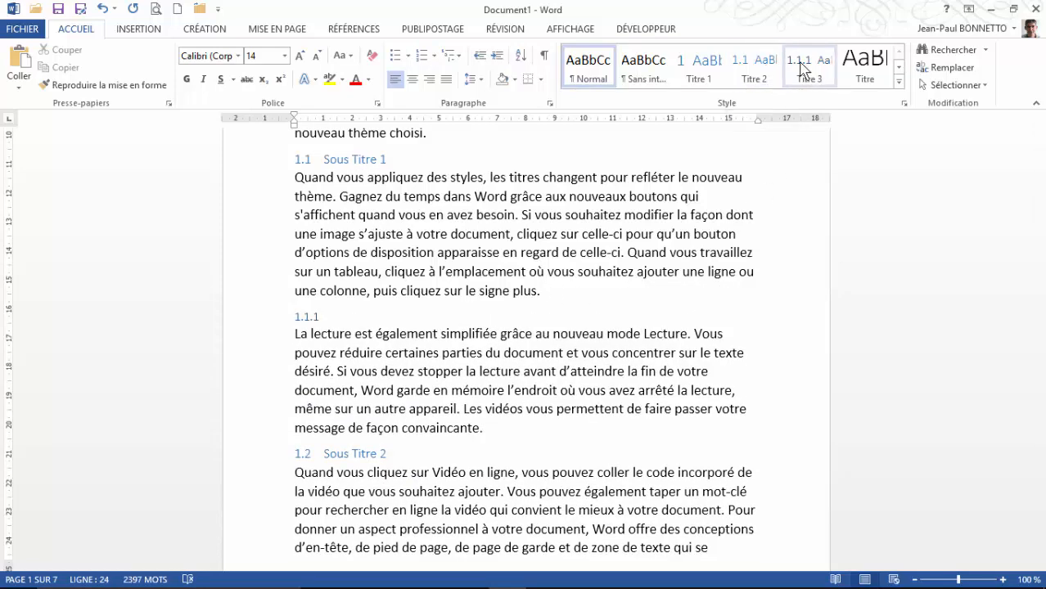
{"action": "left_click", "coordinate": [800, 70]}
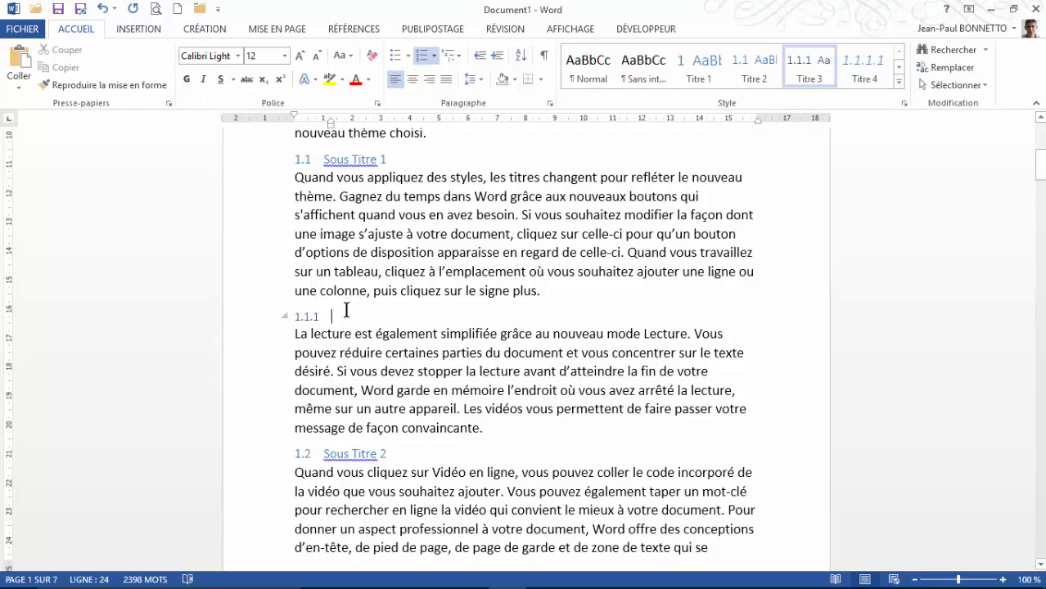
{"action": "type", "text": "Enonc"}
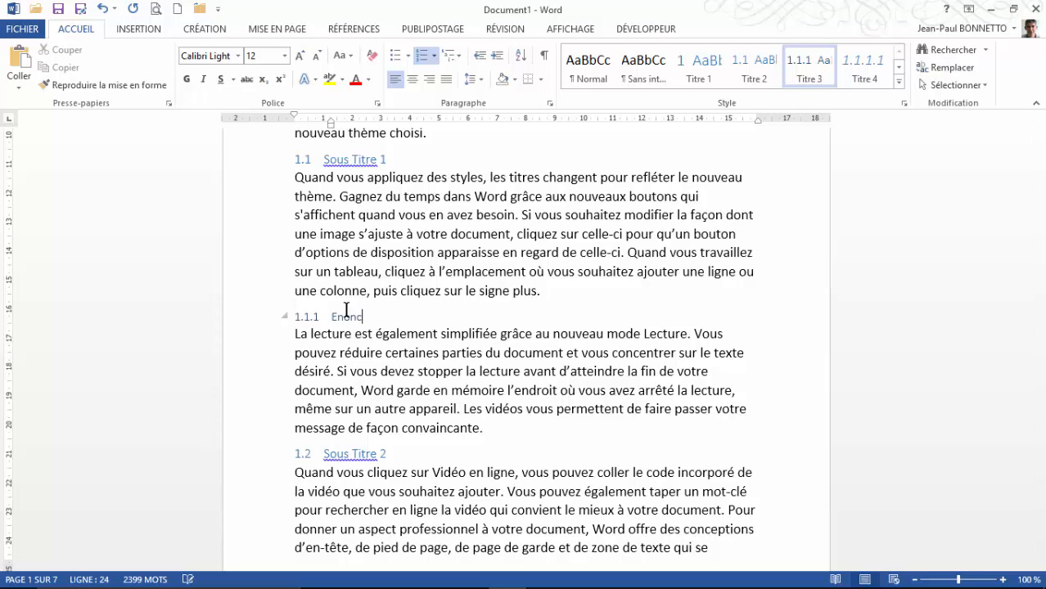
{"action": "type", "text": "é 1"}
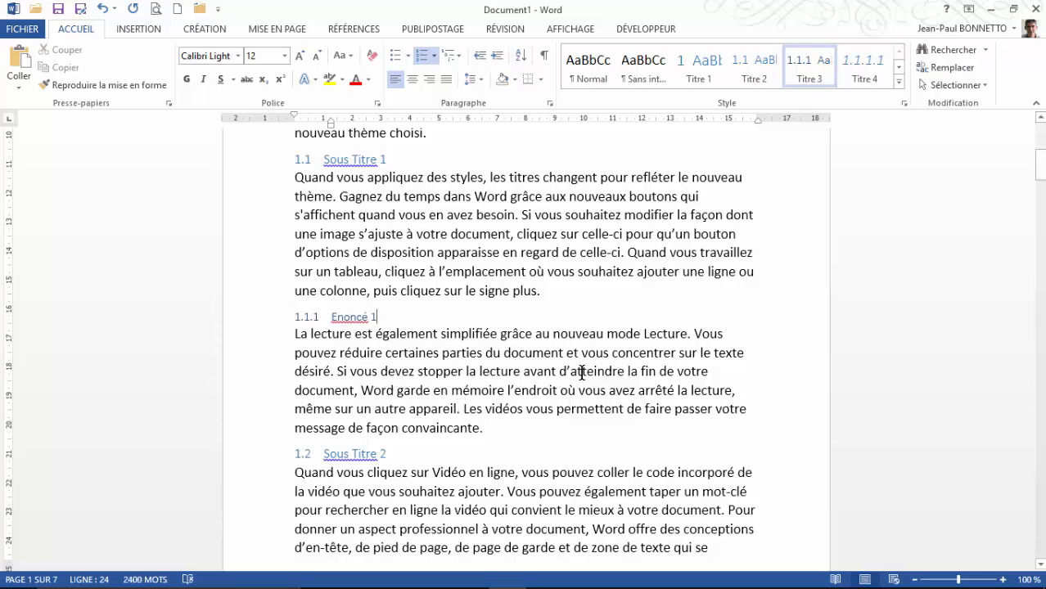
Step: Split the text under "Enoncé 1" before "Si vous devez stopper" and insert the heading "Enoncé 2" there in the Titre 3 style
{"action": "left_click", "coordinate": [336, 370]}
{"action": "key", "text": "Return"}
{"action": "key", "text": "Return"}
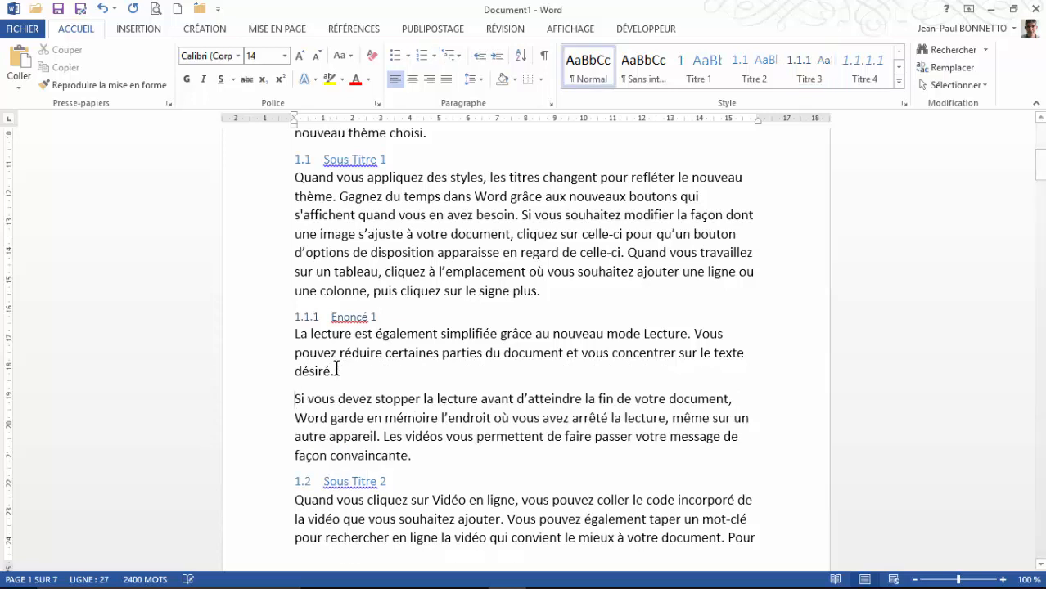
{"action": "left_click", "coordinate": [297, 398]}
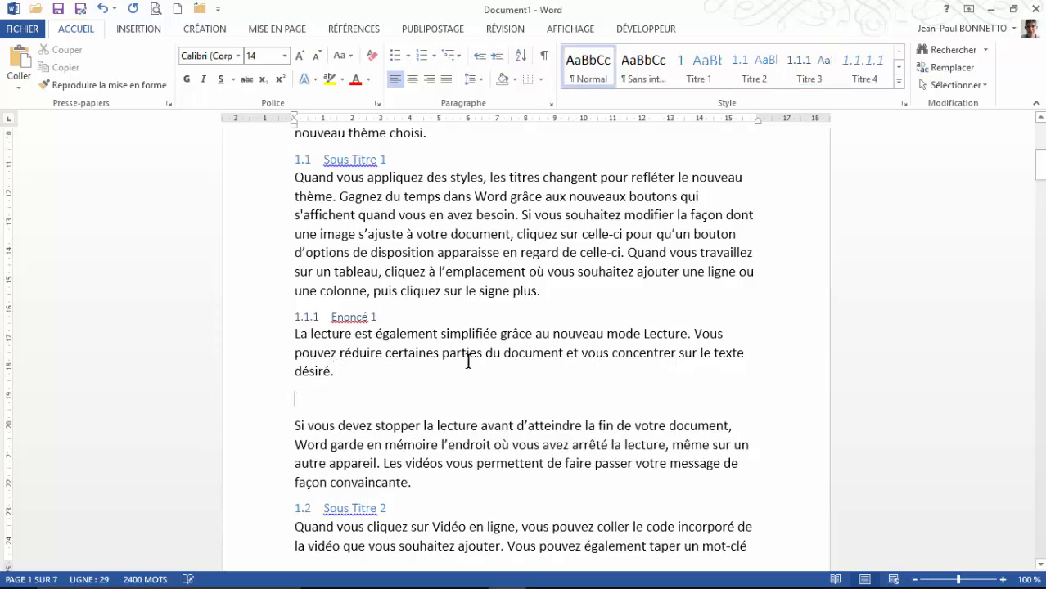
{"action": "left_click", "coordinate": [800, 75]}
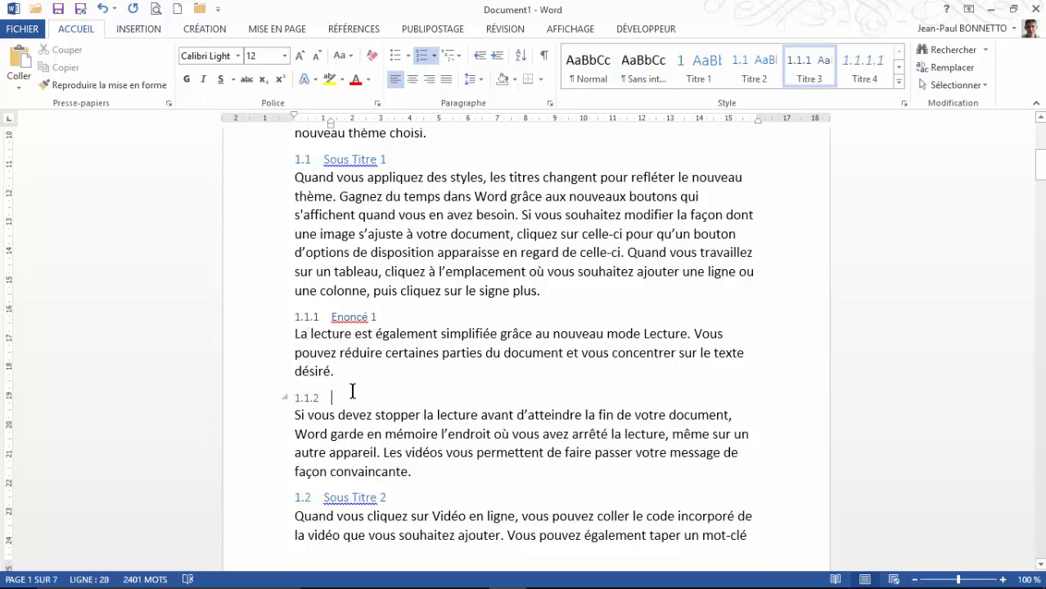
{"action": "type", "text": "Enoncé 2"}
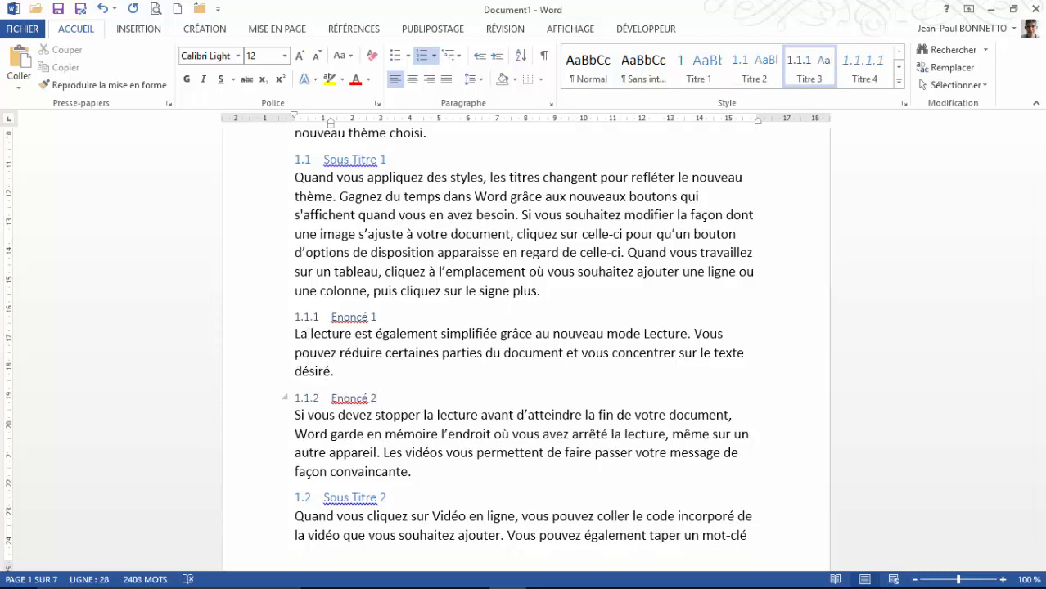
Step: Split the paragraph under "Sous Titre3" before "Quand vous cliquez sur Vidéo" and insert the heading "Enoncé 1" there in the Titre 3 style
{"action": "scroll", "coordinate": [370, 391], "scroll_direction": "down", "scroll_amount": 20}
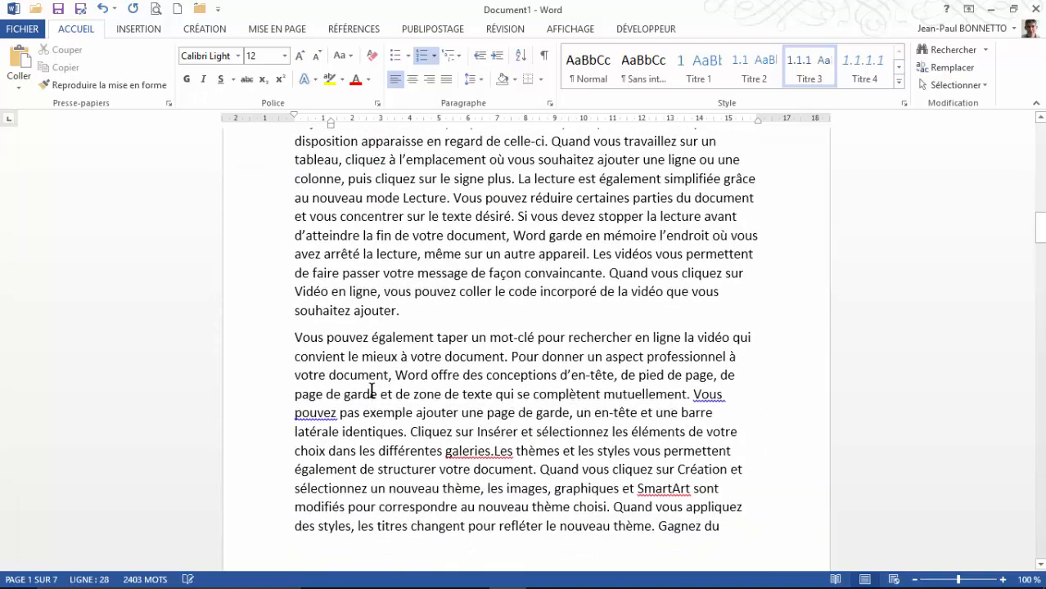
{"action": "scroll", "coordinate": [371, 391], "scroll_direction": "down", "scroll_amount": 15}
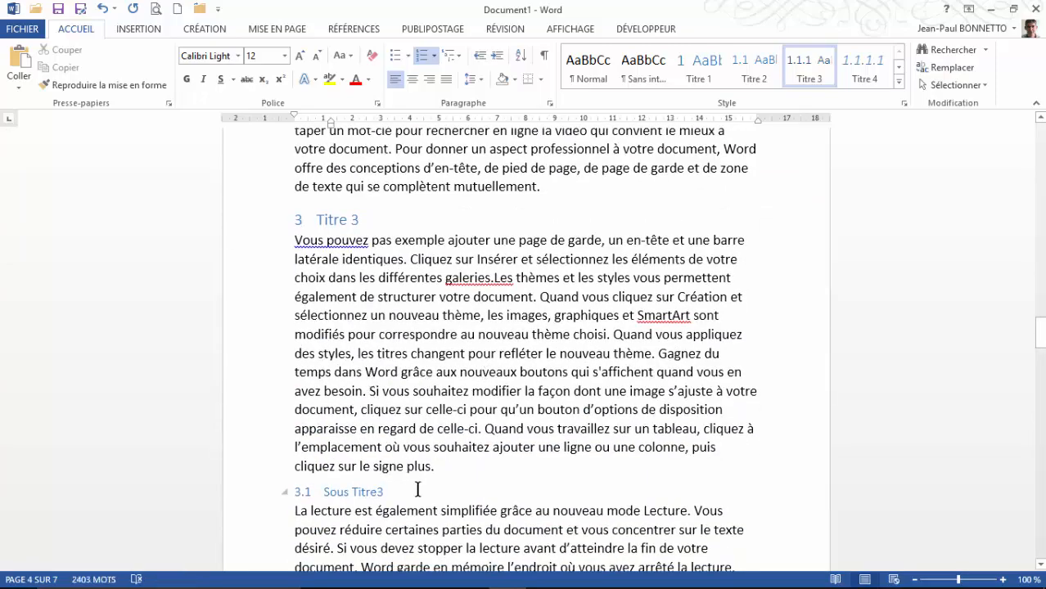
{"action": "scroll", "coordinate": [418, 491], "scroll_direction": "down", "scroll_amount": 4}
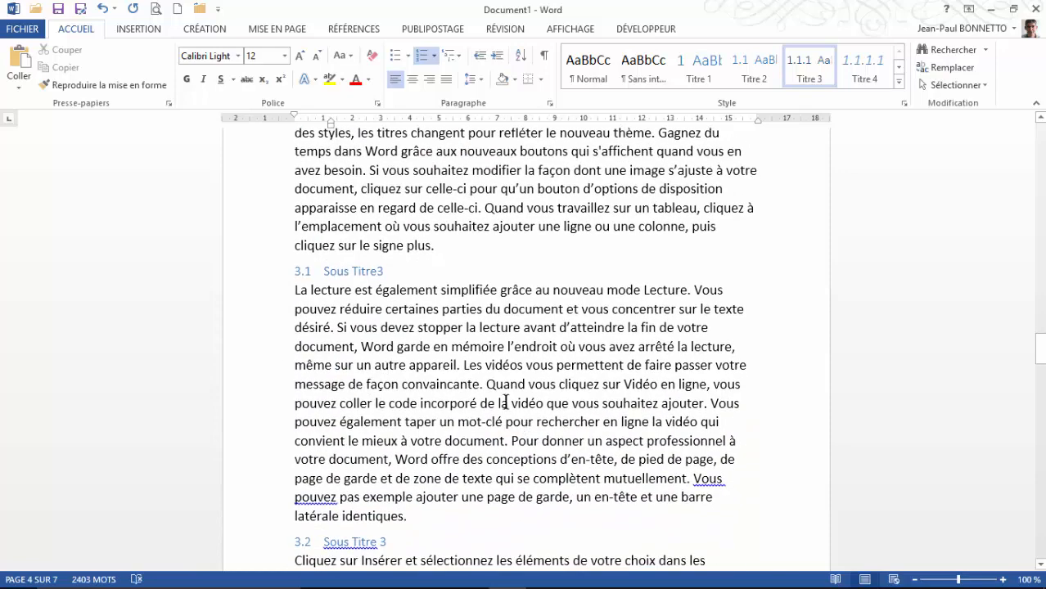
{"action": "left_click", "coordinate": [484, 385]}
{"action": "key", "text": "Return"}
{"action": "key", "text": "Return"}
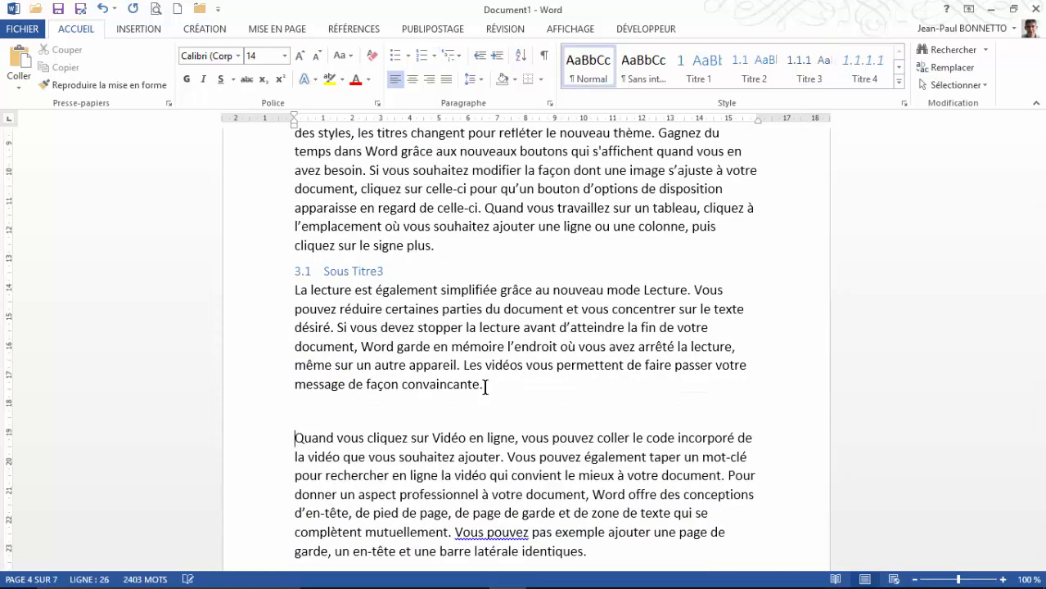
{"action": "left_click", "coordinate": [809, 72]}
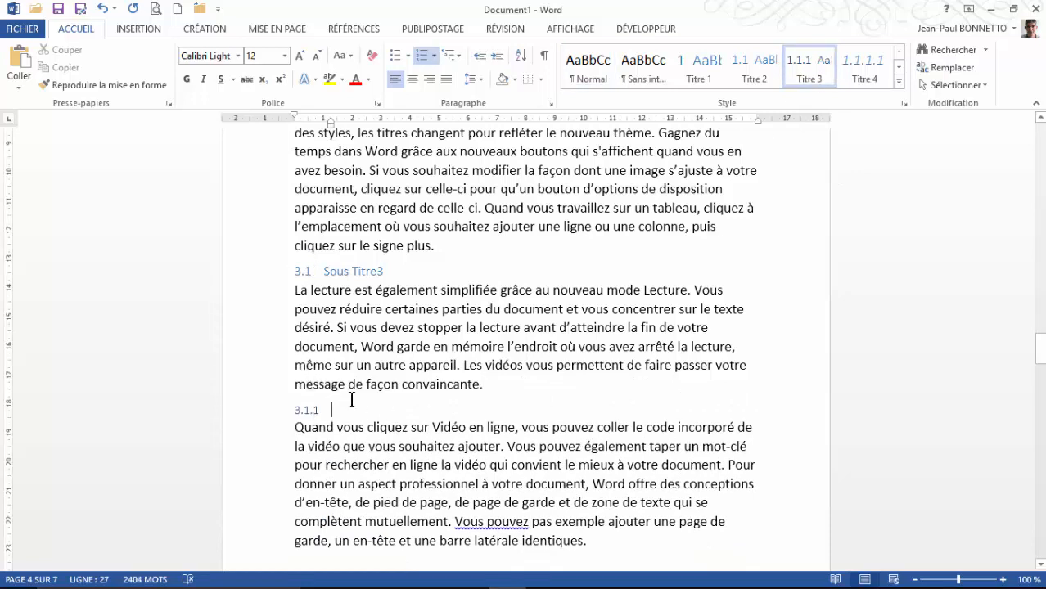
{"action": "type", "text": "Enq"}
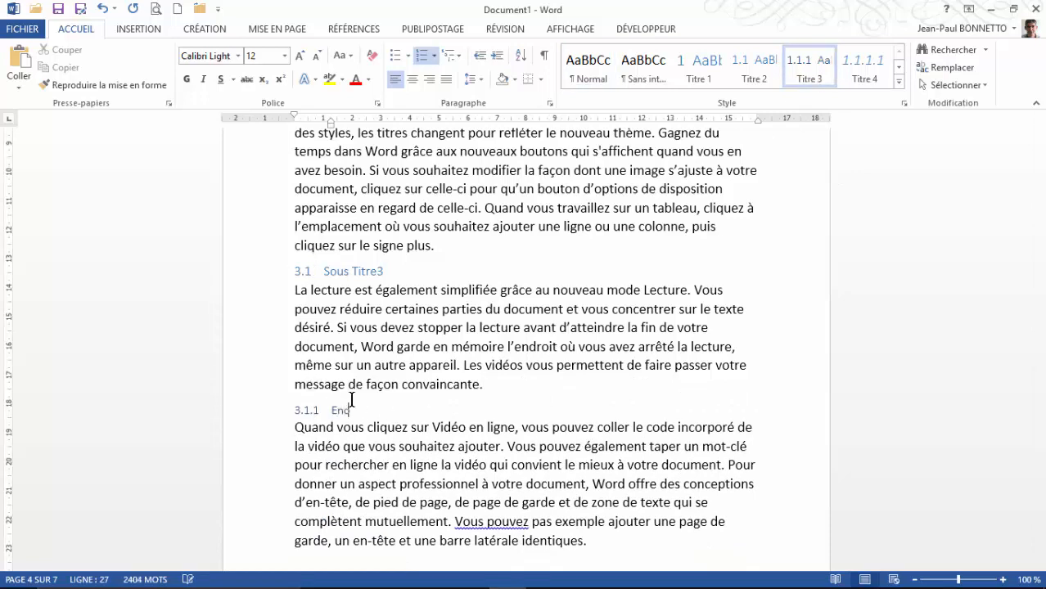
{"action": "type", "text": "ncé 3"}
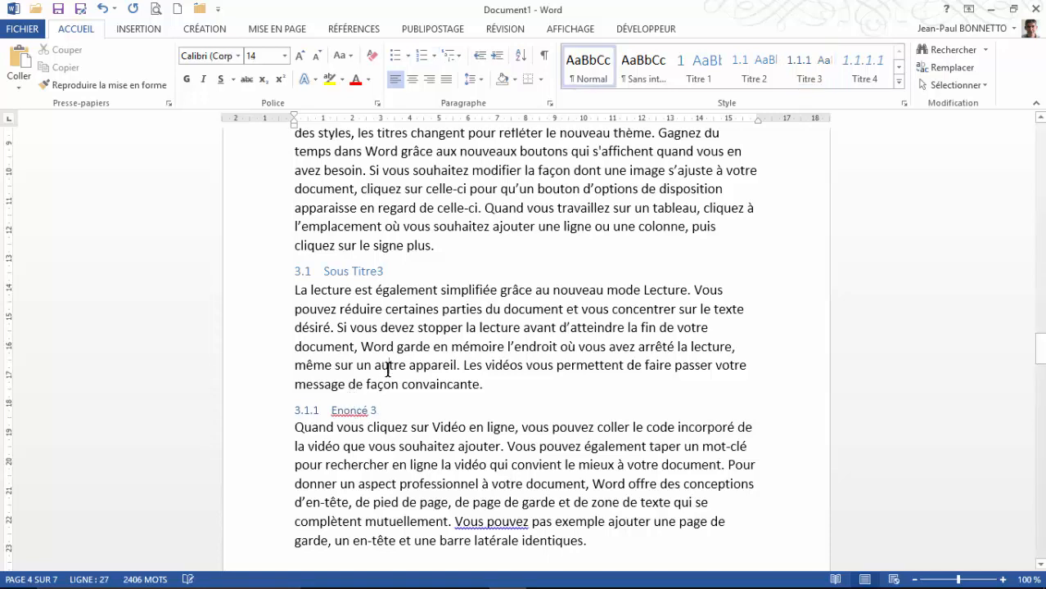
{"action": "left_click_drag", "start_coordinate": [386, 409], "coordinate": [367, 410]}
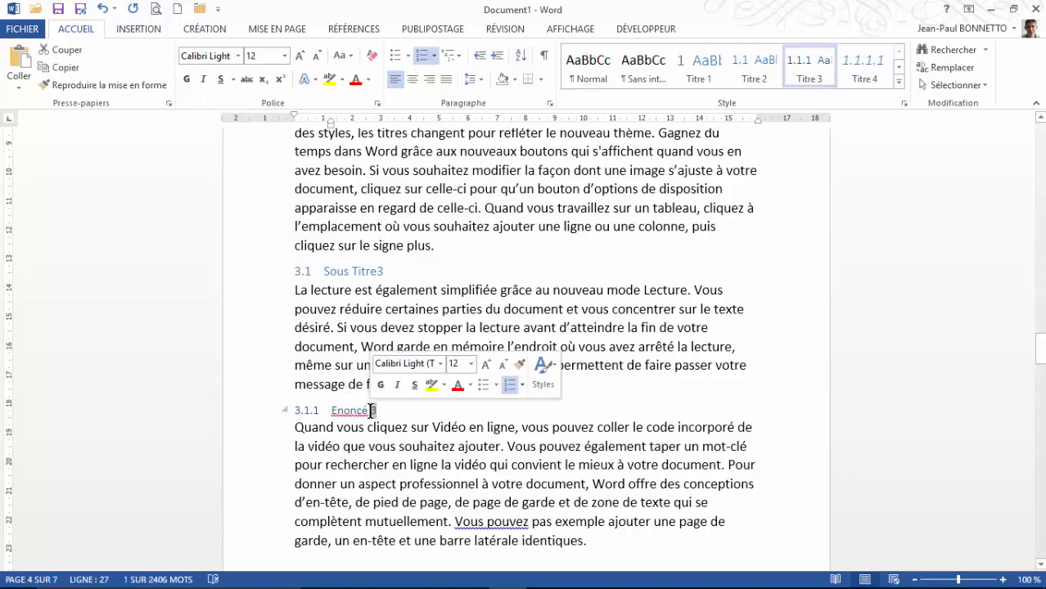
{"action": "type", "text": "1"}
Step: Split the text under "Enoncé 1" of section 3.1 before "Pour donner un aspect" and insert the heading "Enoncé 2" there in the Titre 3 style
{"action": "scroll", "coordinate": [380, 424], "scroll_direction": "down", "scroll_amount": 3}
{"action": "scroll", "coordinate": [379, 424], "scroll_direction": "down", "scroll_amount": 5}
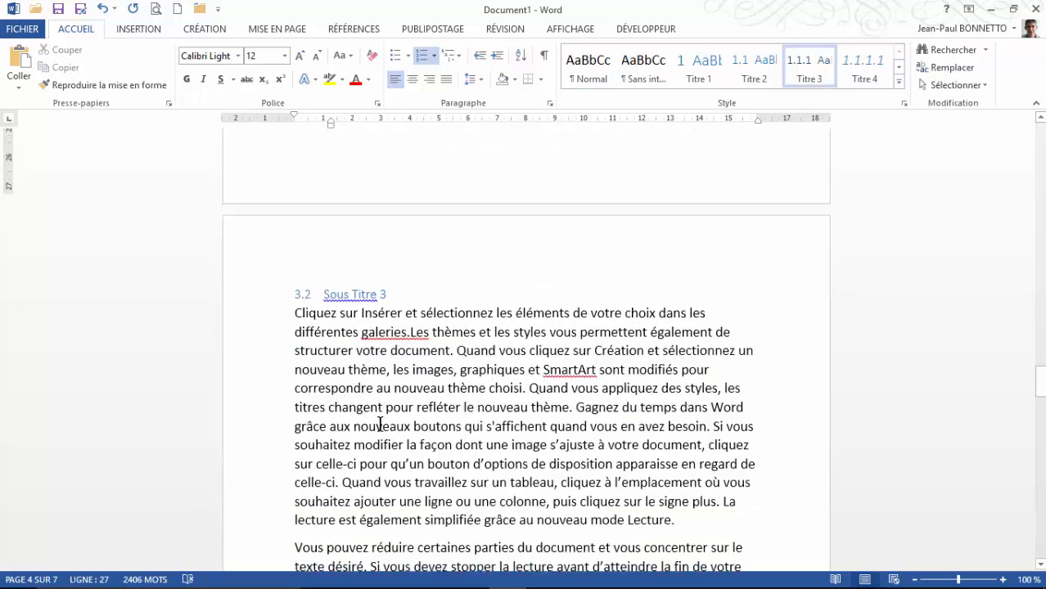
{"action": "scroll", "coordinate": [426, 320], "scroll_direction": "up", "scroll_amount": 4}
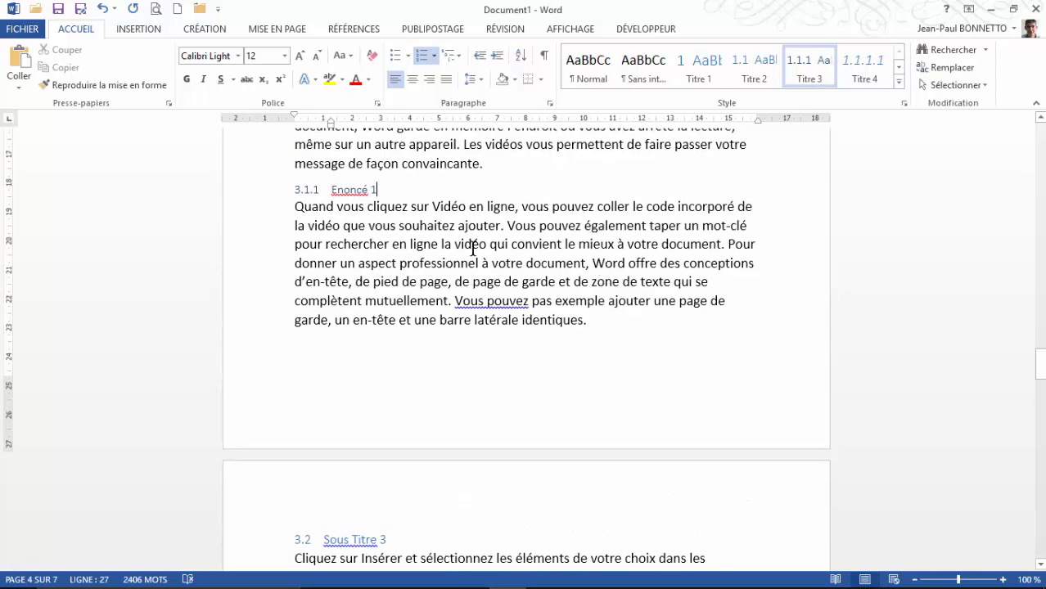
{"action": "left_click", "coordinate": [728, 243]}
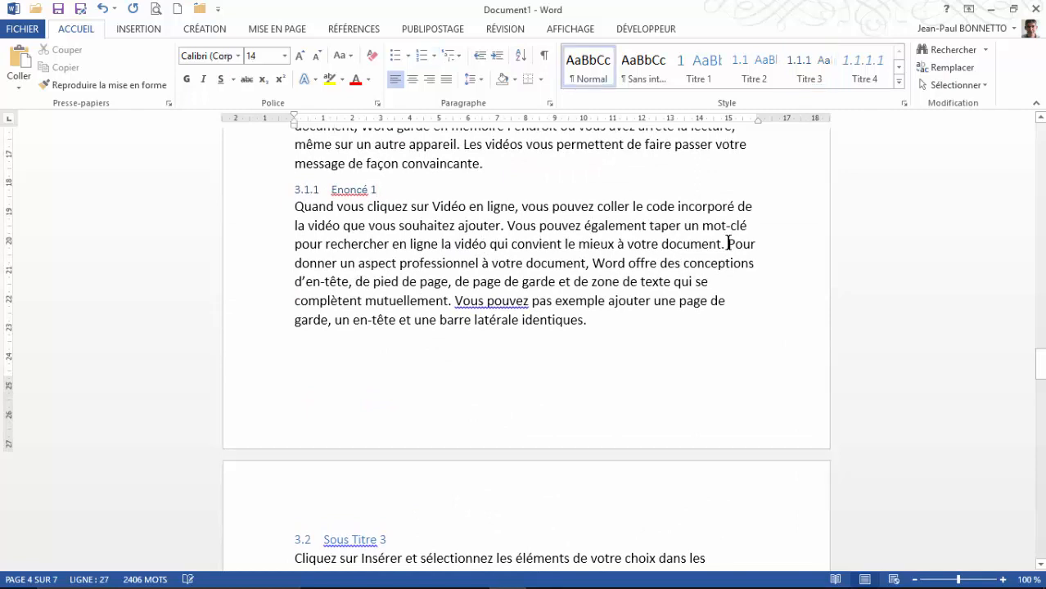
{"action": "key", "text": "Return"}
{"action": "key", "text": "Return"}
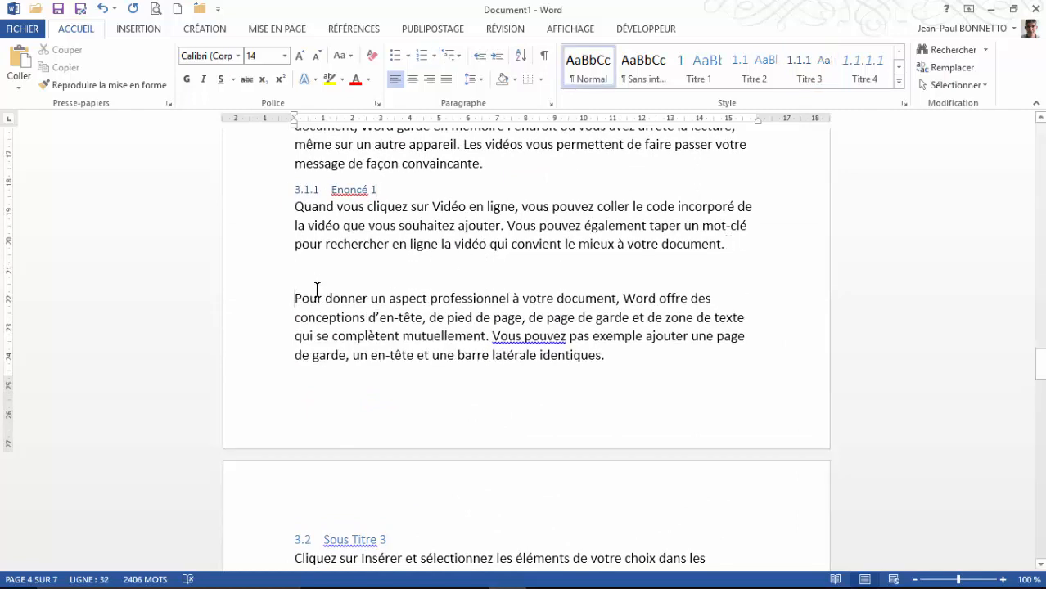
{"action": "left_click", "coordinate": [308, 271]}
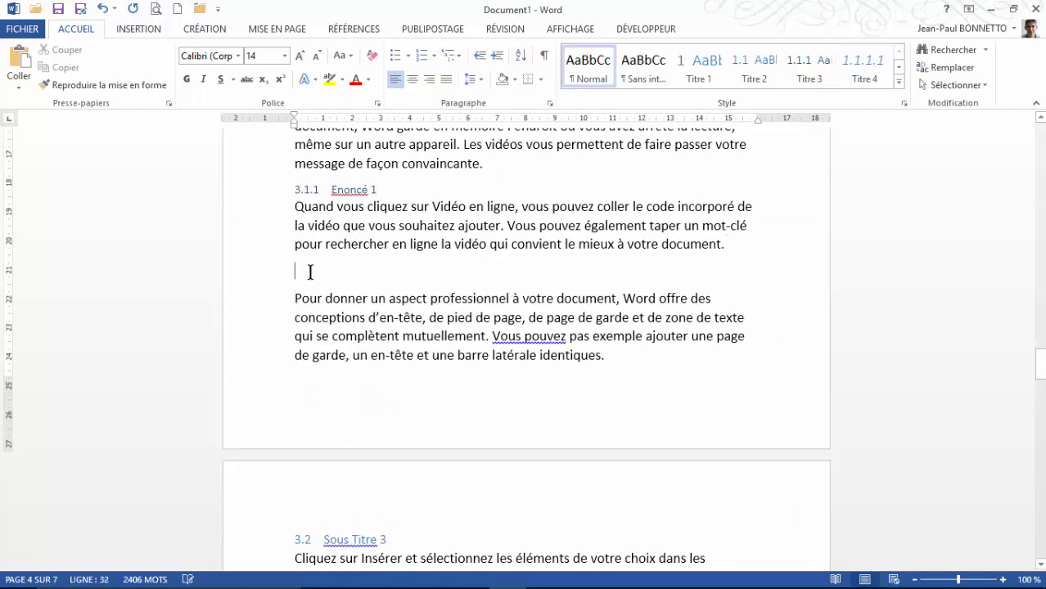
{"action": "left_click", "coordinate": [810, 68]}
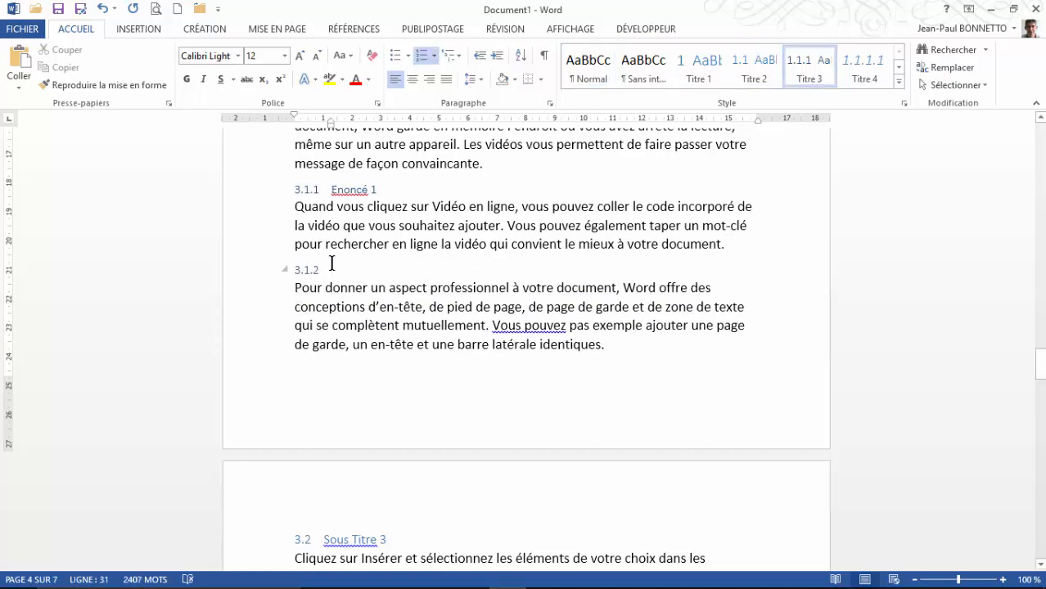
{"action": "type", "text": "Enoncé 2"}
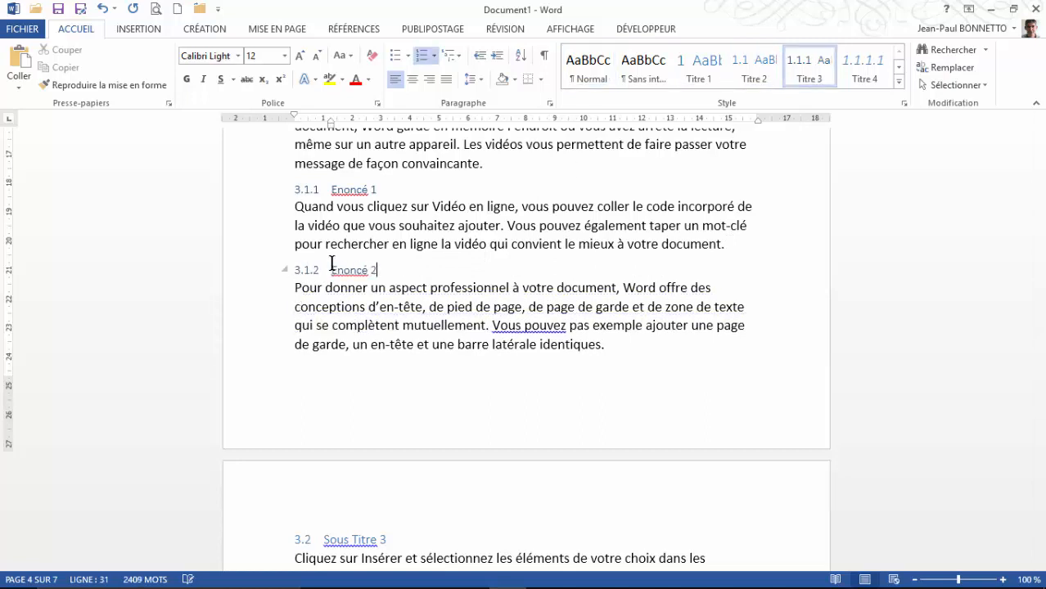
Step: Insert a second-level heading "Sous Titre 3" in the Titre 2 style before the paragraph starting "Vous pouvez réduire certaines parties" in section 3.2
{"action": "scroll", "coordinate": [303, 326], "scroll_direction": "down", "scroll_amount": 7}
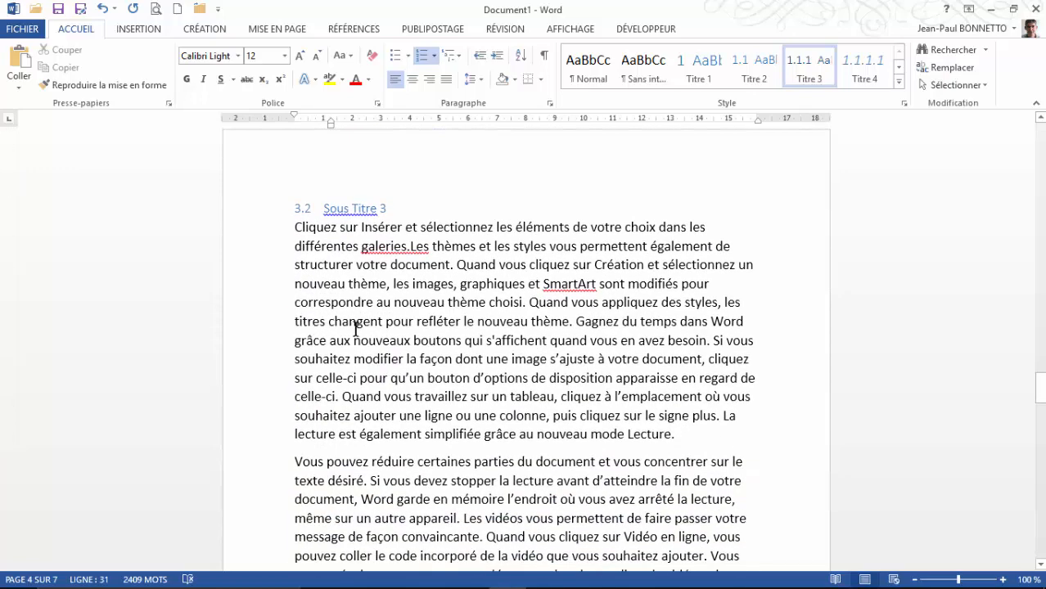
{"action": "left_click", "coordinate": [684, 436]}
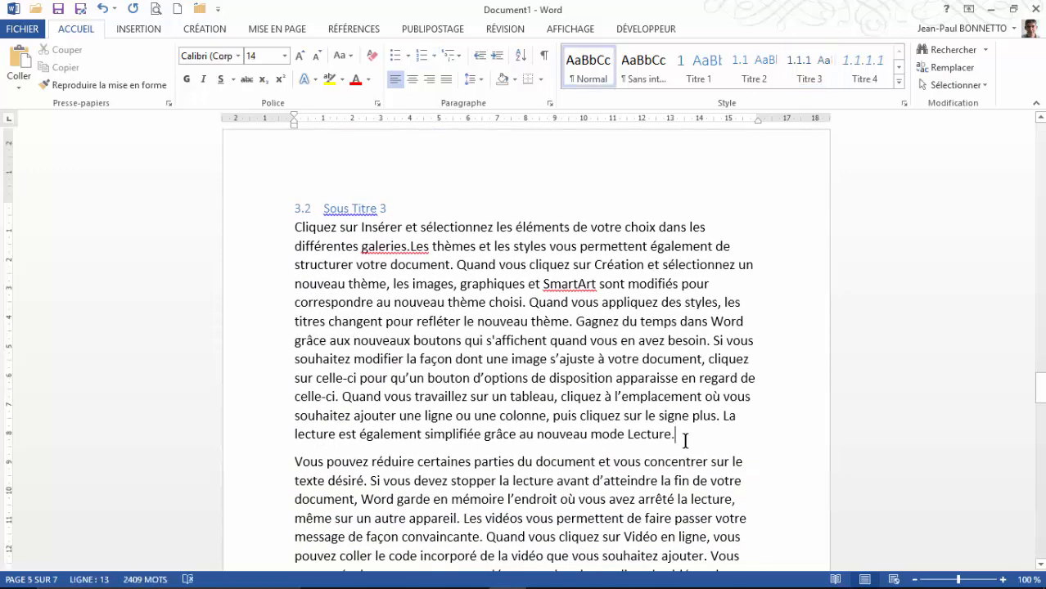
{"action": "key", "text": "Return"}
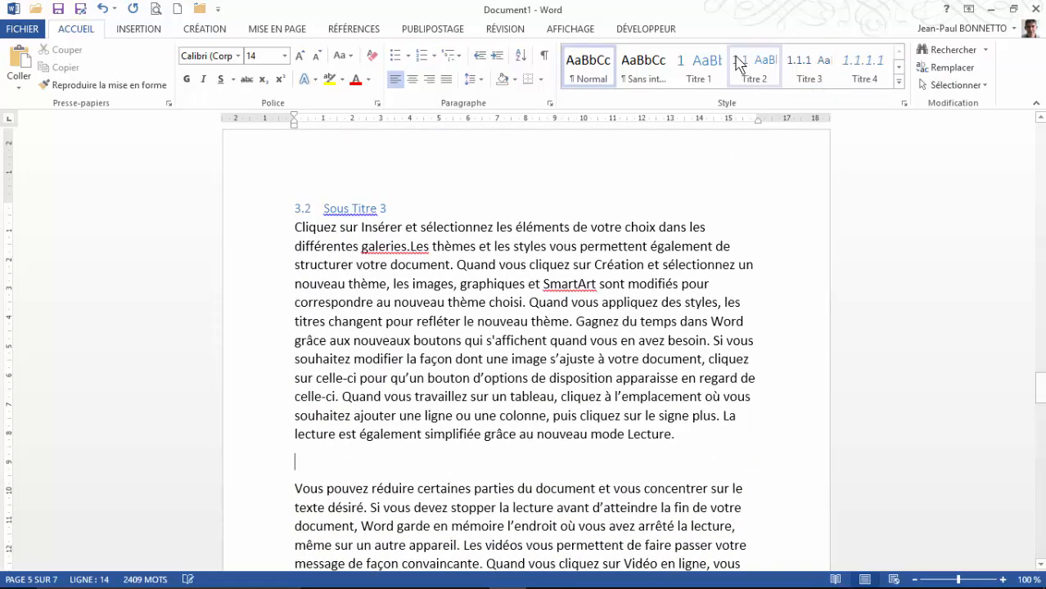
{"action": "left_click", "coordinate": [754, 65]}
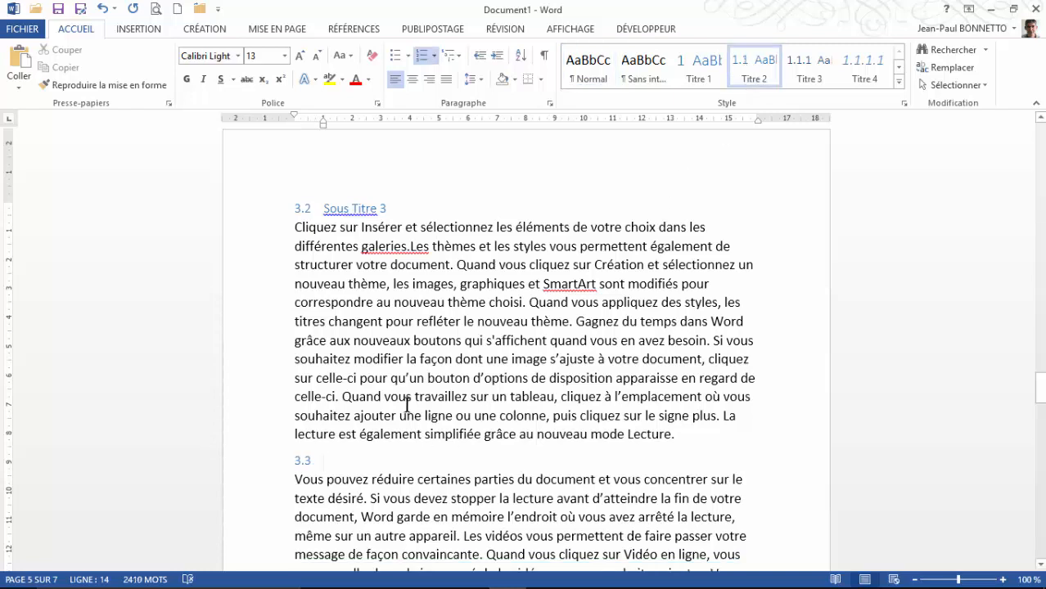
{"action": "type", "text": "Sous "}
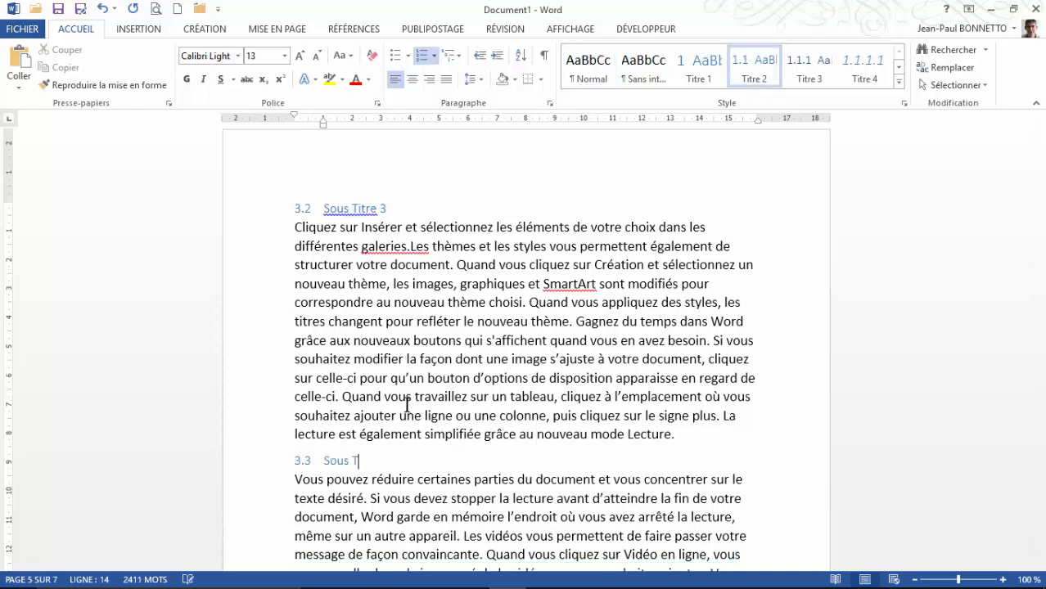
{"action": "type", "text": "Titre 3"}
Step: Review the numbered headings from the Titre 4 section back up to Titre 1 at the start of the document
{"action": "scroll", "coordinate": [407, 406], "scroll_direction": "down", "scroll_amount": 12}
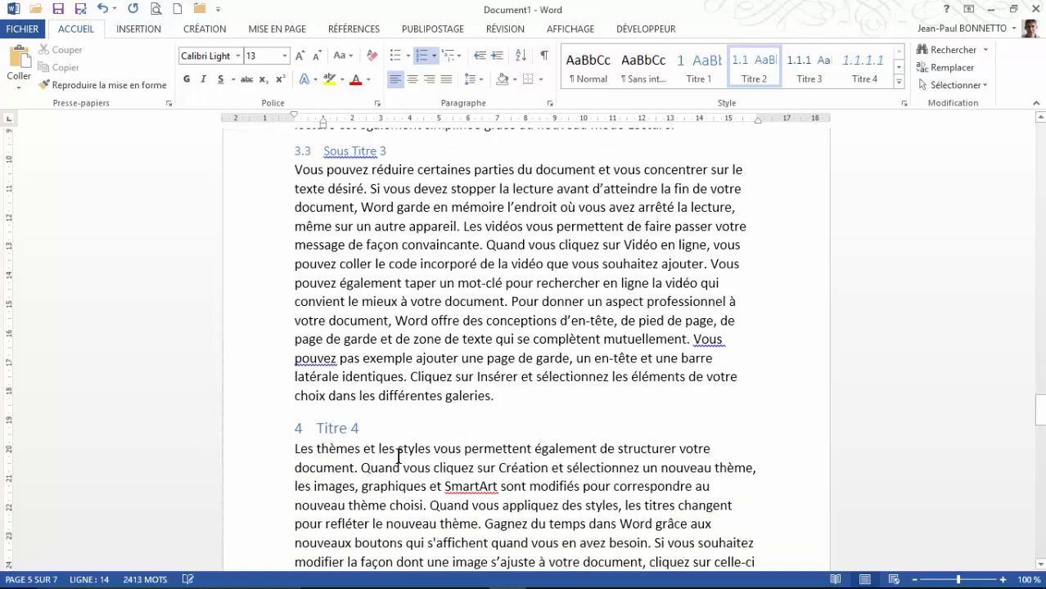
{"action": "scroll", "coordinate": [398, 455], "scroll_direction": "up", "scroll_amount": 6}
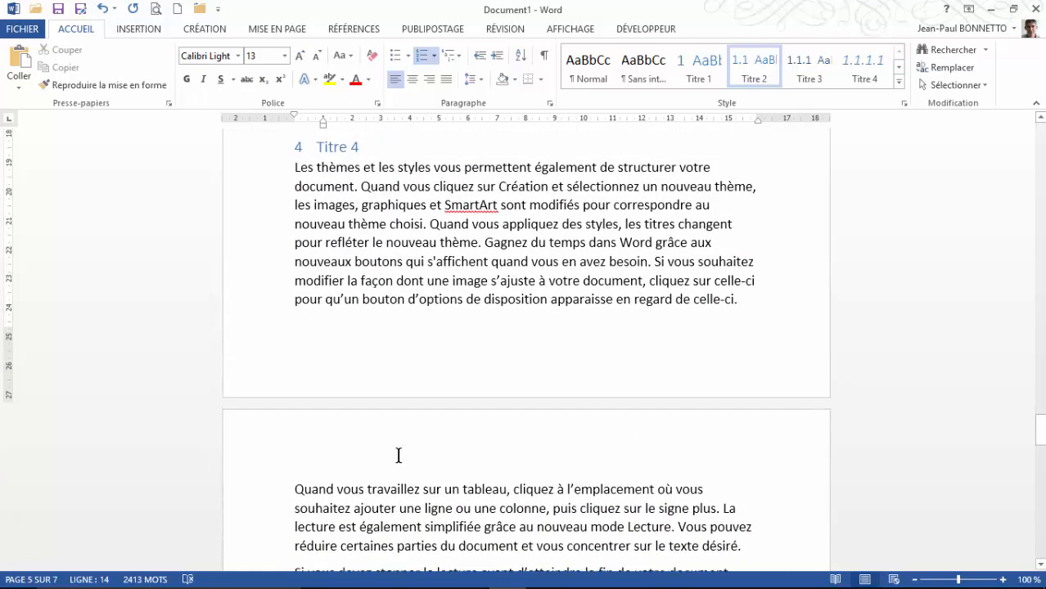
{"action": "scroll", "coordinate": [399, 455], "scroll_direction": "down", "scroll_amount": 2}
{"action": "scroll", "coordinate": [398, 456], "scroll_direction": "up", "scroll_amount": 10}
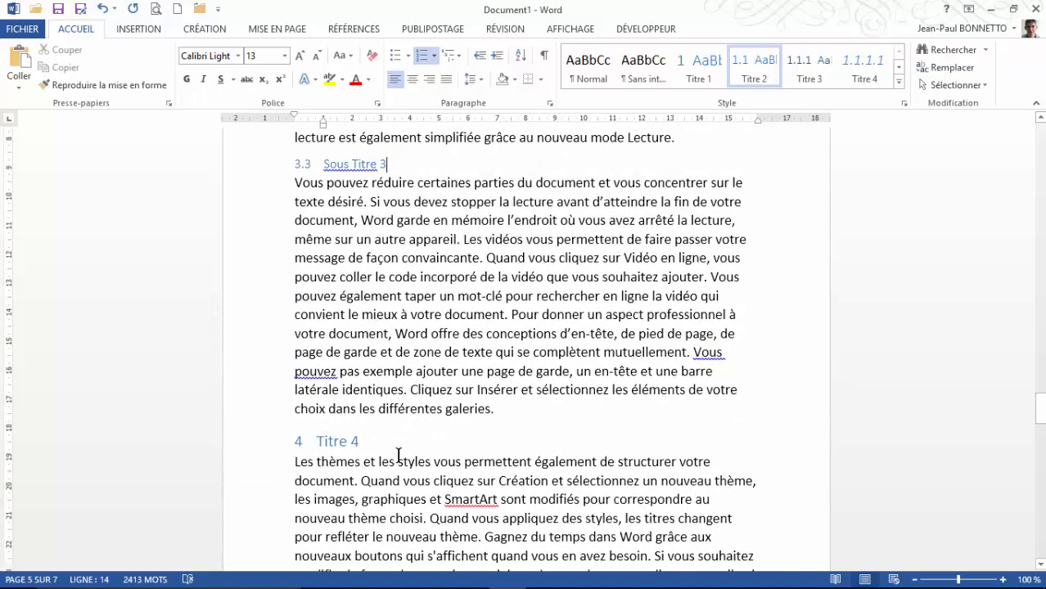
{"action": "scroll", "coordinate": [398, 456], "scroll_direction": "up", "scroll_amount": 3}
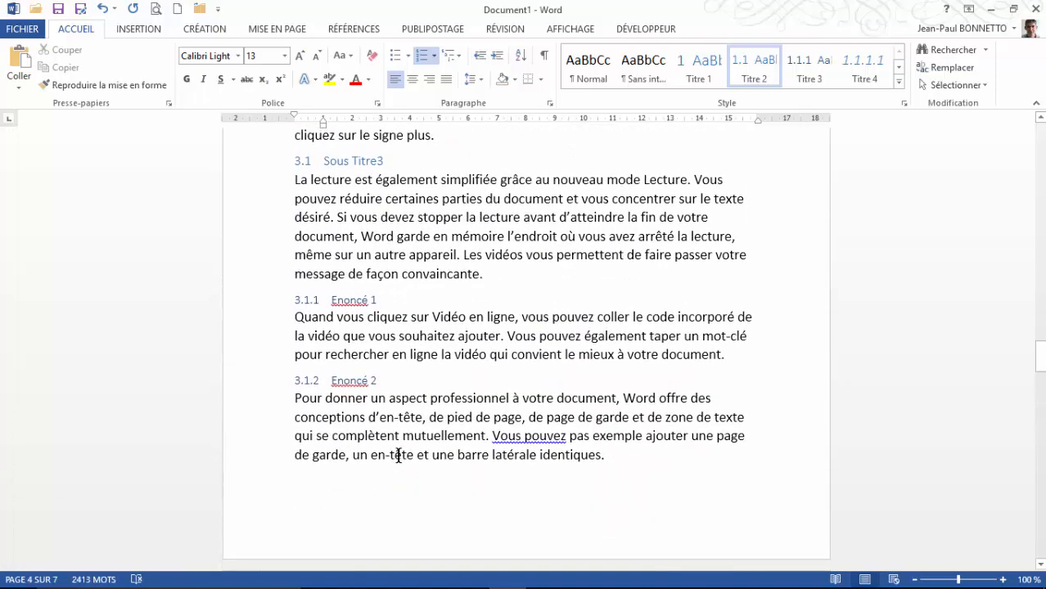
{"action": "scroll", "coordinate": [373, 435], "scroll_direction": "up", "scroll_amount": 12}
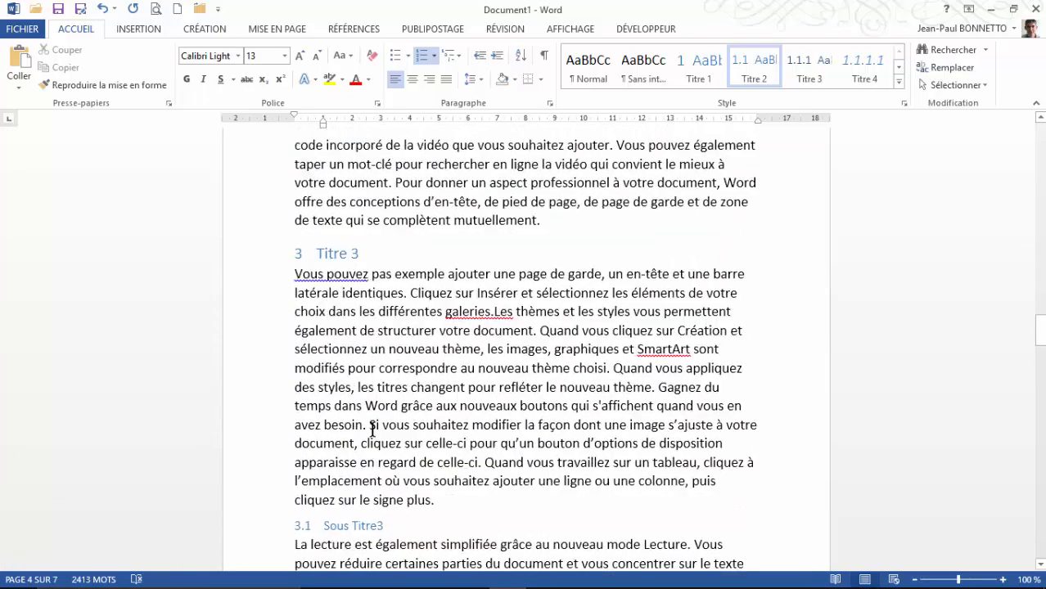
{"action": "scroll", "coordinate": [373, 429], "scroll_direction": "up", "scroll_amount": 3}
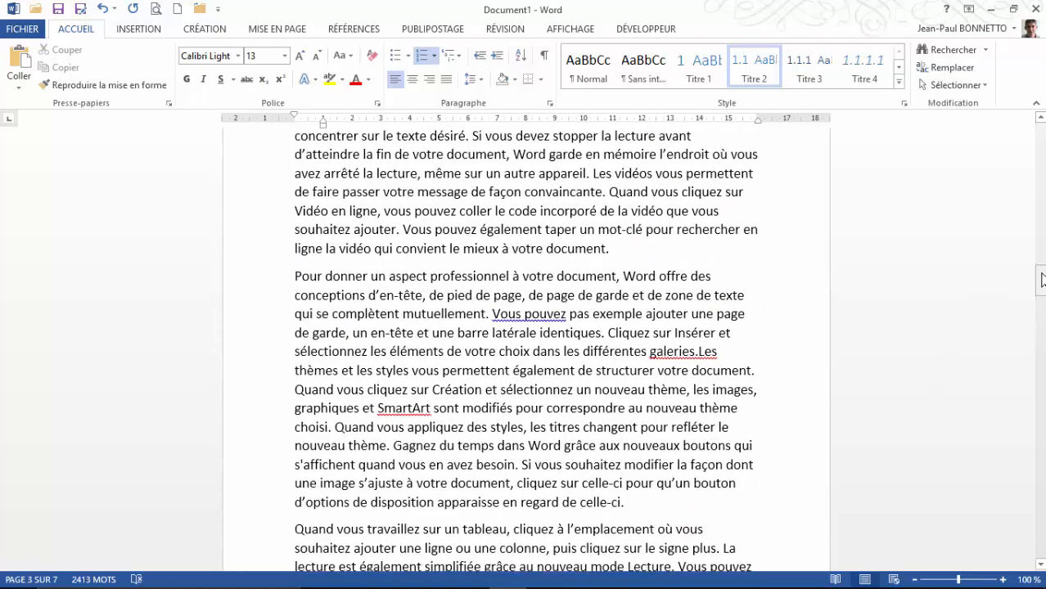
{"action": "left_click_drag", "start_coordinate": [1042, 279], "coordinate": [1042, 140]}
{"action": "scroll", "coordinate": [363, 261], "scroll_direction": "down", "scroll_amount": 2}
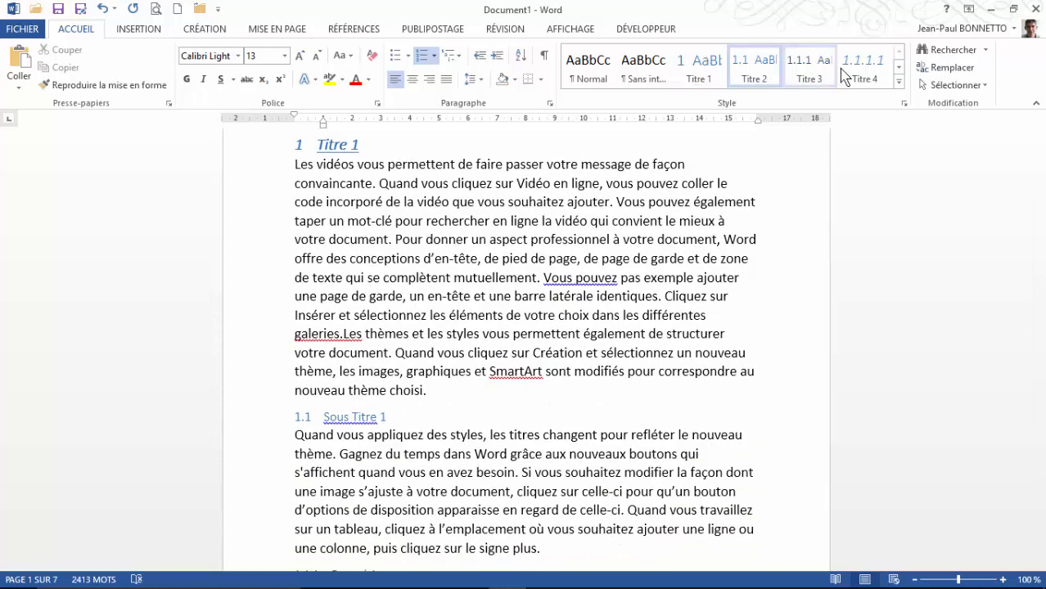
{"action": "left_click", "coordinate": [704, 63]}
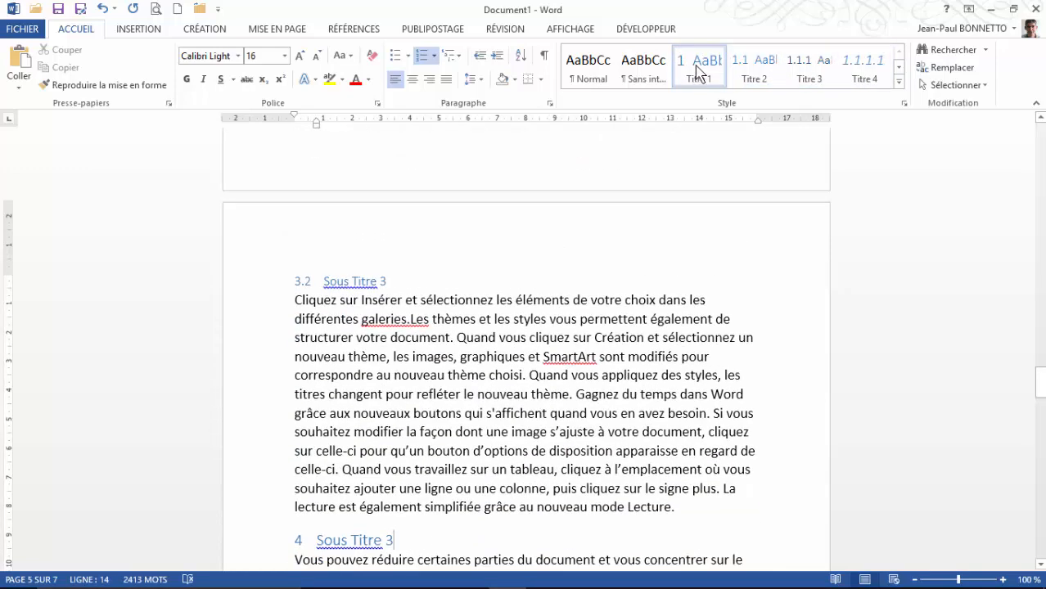
{"action": "right_click", "coordinate": [696, 72]}
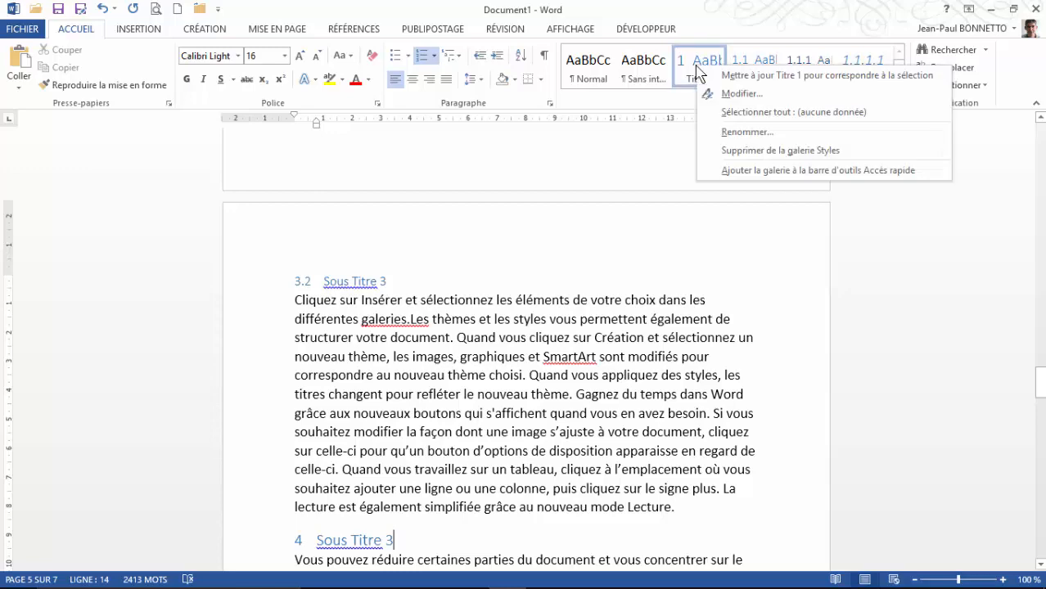
{"action": "left_click", "coordinate": [104, 8]}
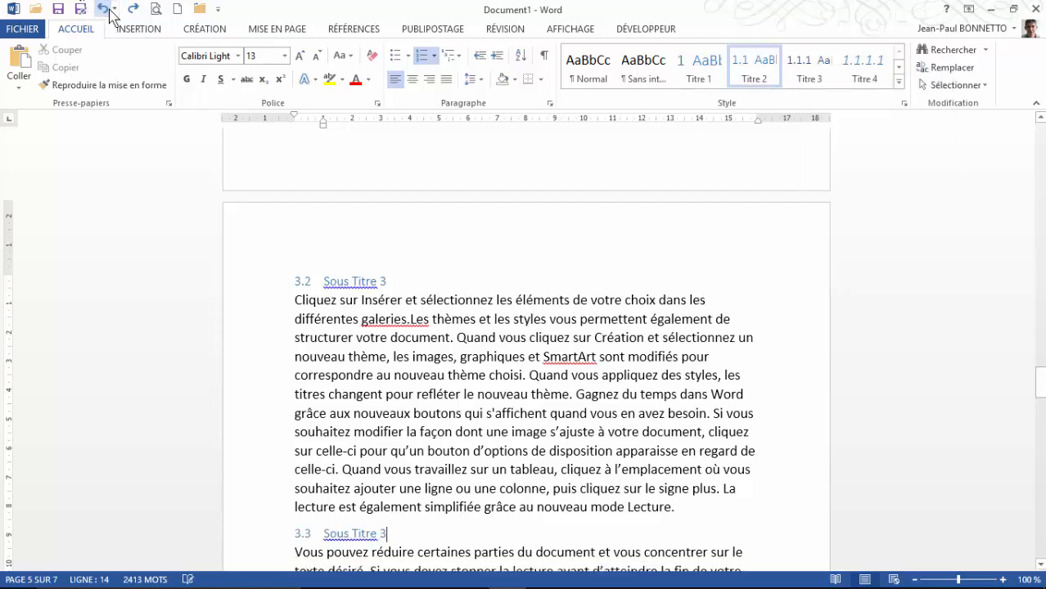
Step: Modify the Titre 2 style so that its headings are bold and underlined
{"action": "left_click_drag", "start_coordinate": [1044, 334], "coordinate": [1044, 131]}
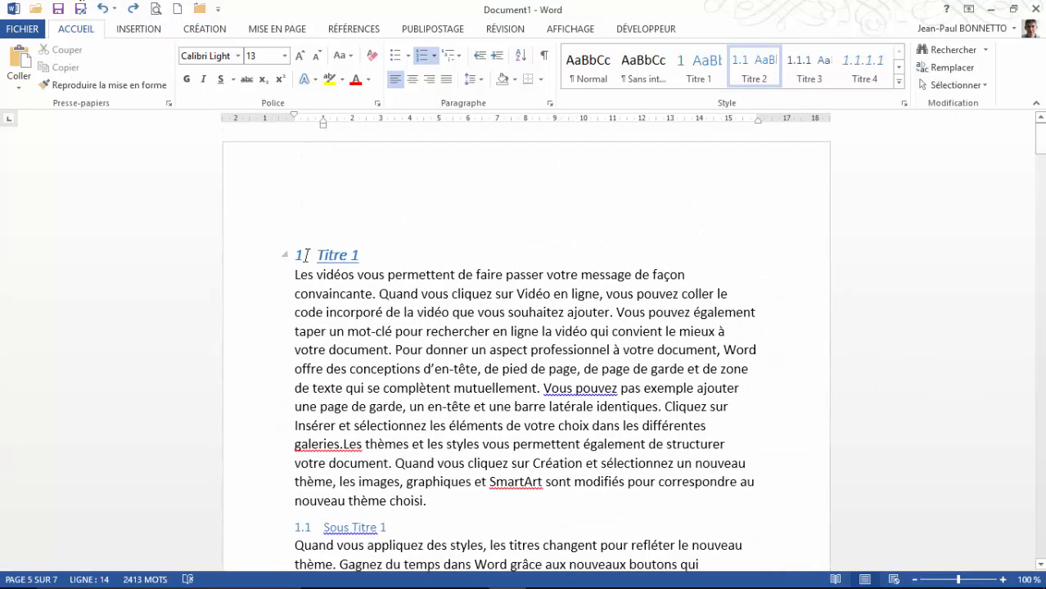
{"action": "right_click", "coordinate": [751, 65]}
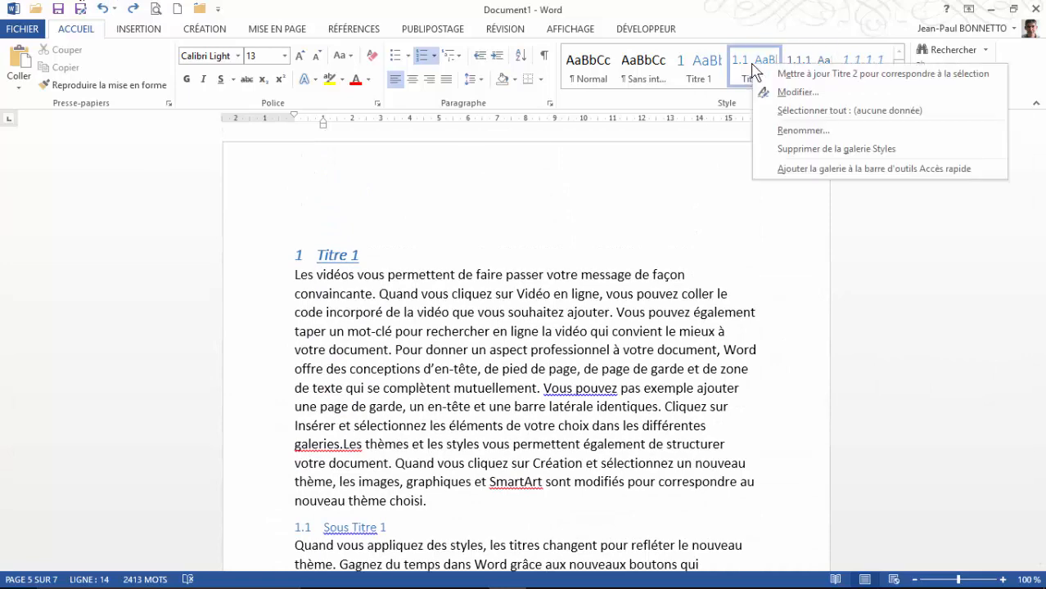
{"action": "left_click", "coordinate": [798, 93]}
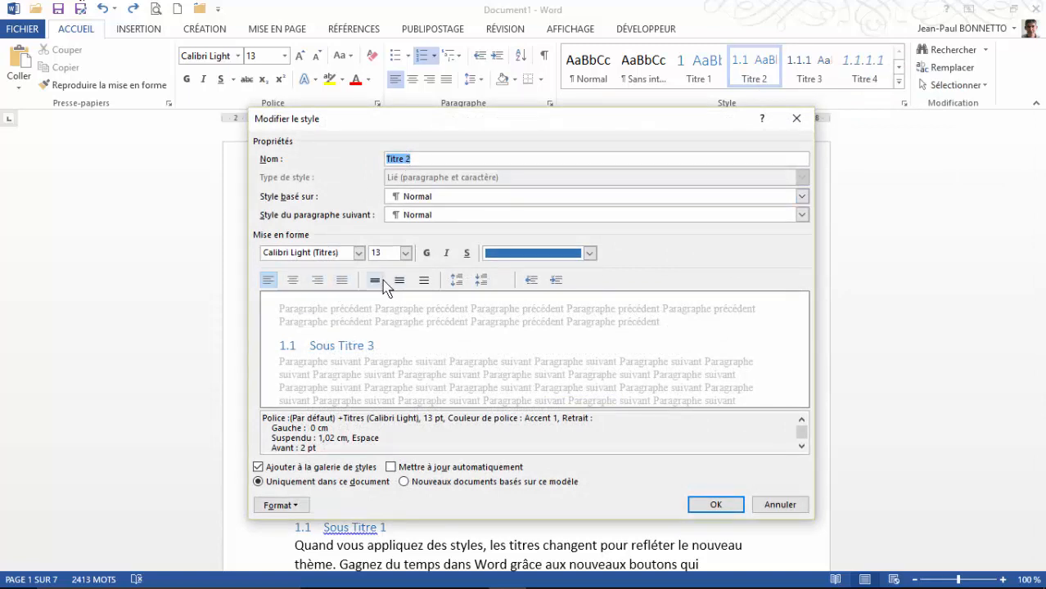
{"action": "left_click", "coordinate": [426, 253]}
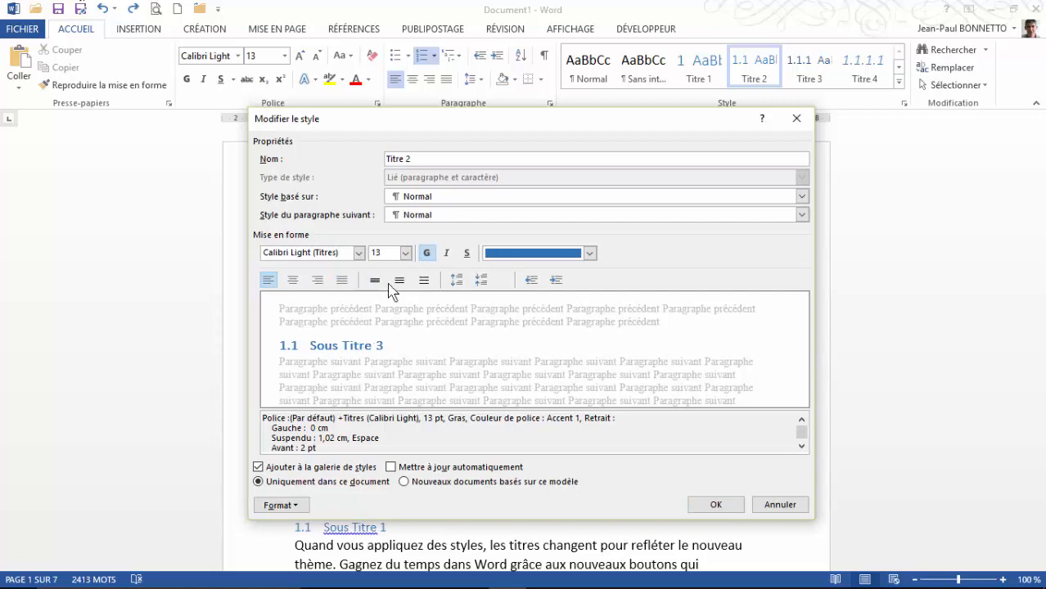
{"action": "left_click", "coordinate": [468, 255]}
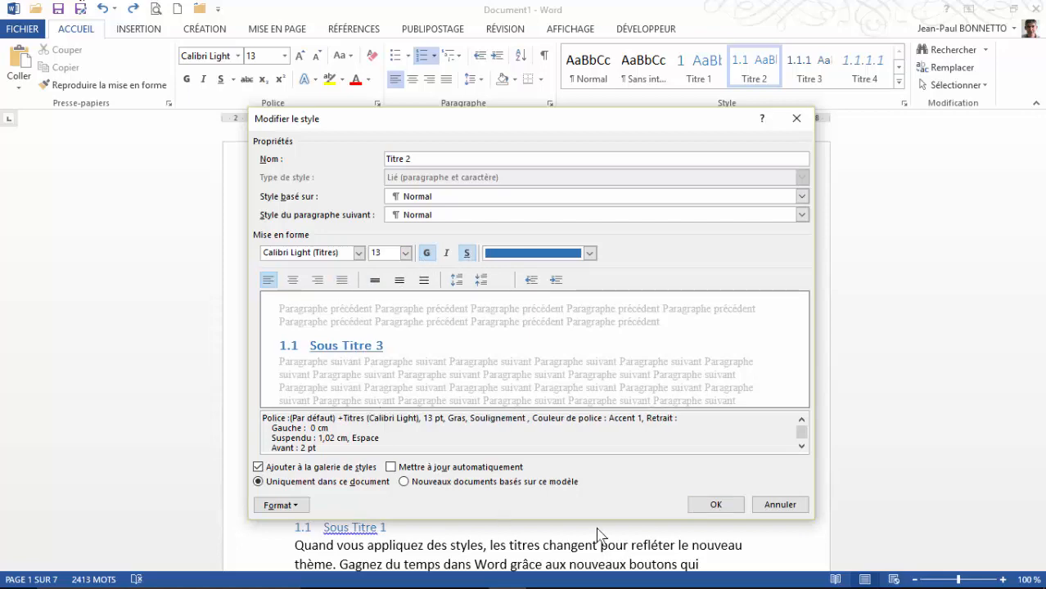
{"action": "left_click", "coordinate": [714, 505]}
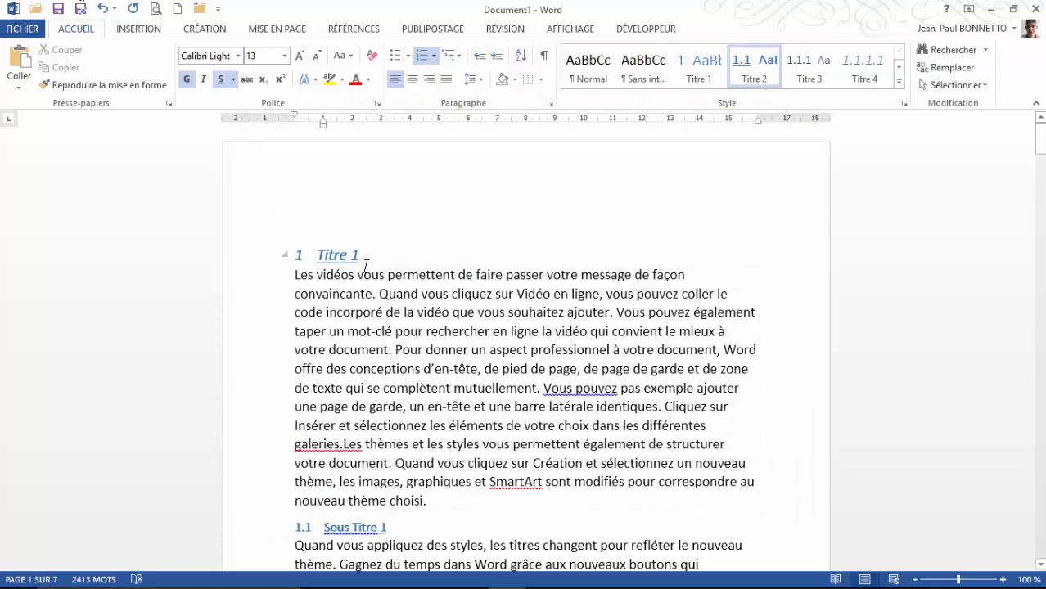
Step: Modify the Titre 1 style, setting its font colour to the darkest orange-brown shade of theme colour Accent 2
{"action": "scroll", "coordinate": [365, 264], "scroll_direction": "down", "scroll_amount": 2}
{"action": "left_click", "coordinate": [449, 471]}
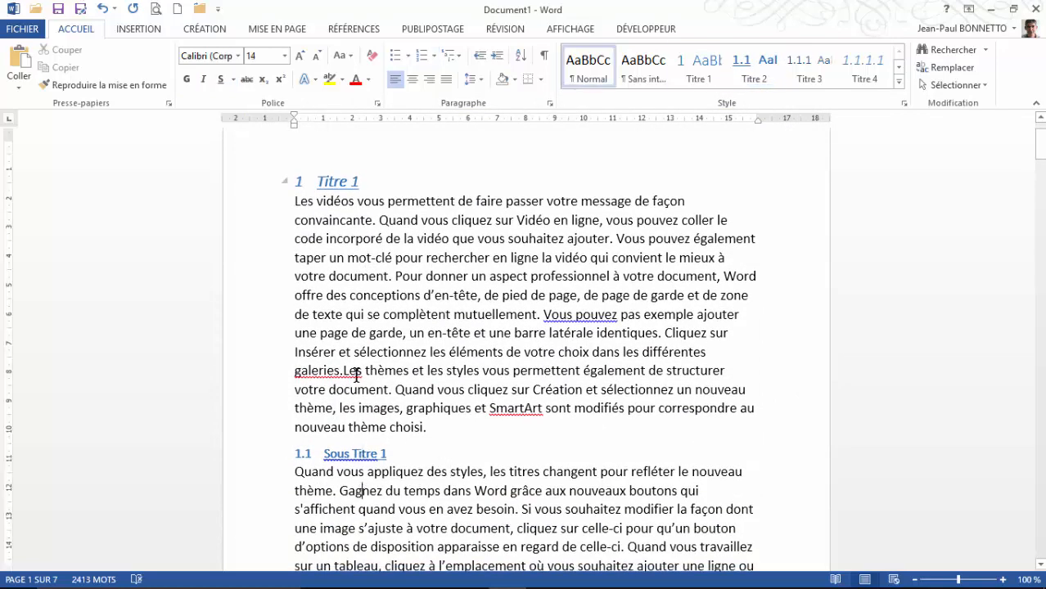
{"action": "left_click_drag", "start_coordinate": [368, 179], "coordinate": [309, 181]}
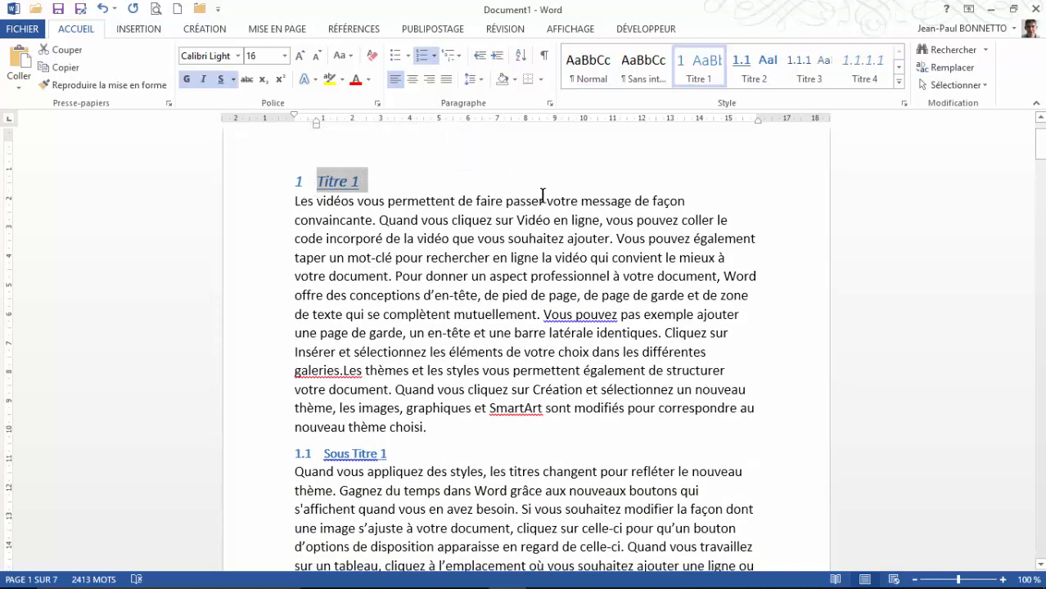
{"action": "right_click", "coordinate": [696, 65]}
{"action": "left_click", "coordinate": [694, 88]}
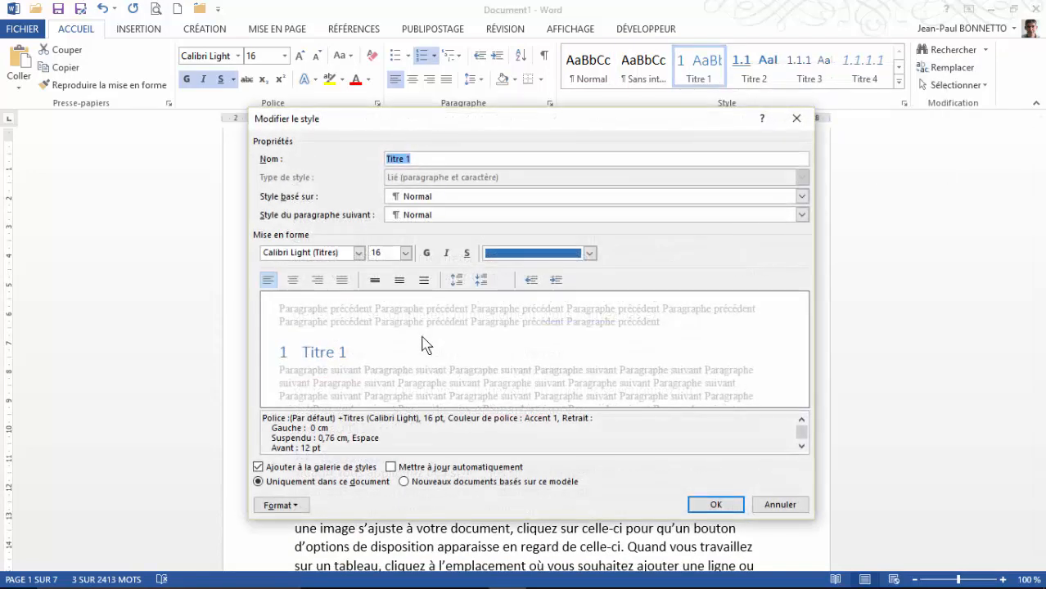
{"action": "left_click", "coordinate": [589, 253]}
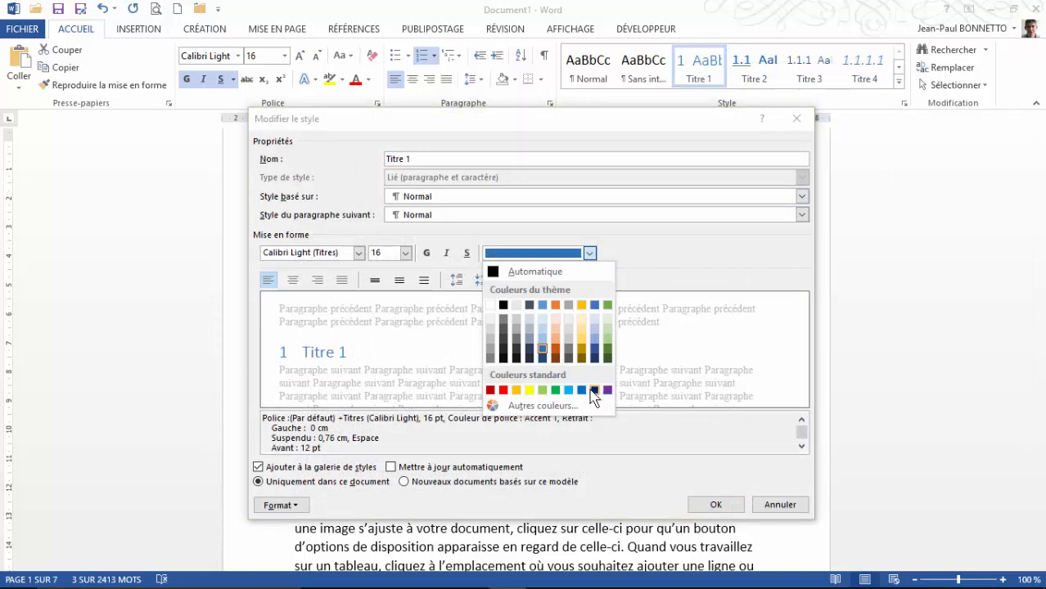
{"action": "left_click", "coordinate": [556, 357]}
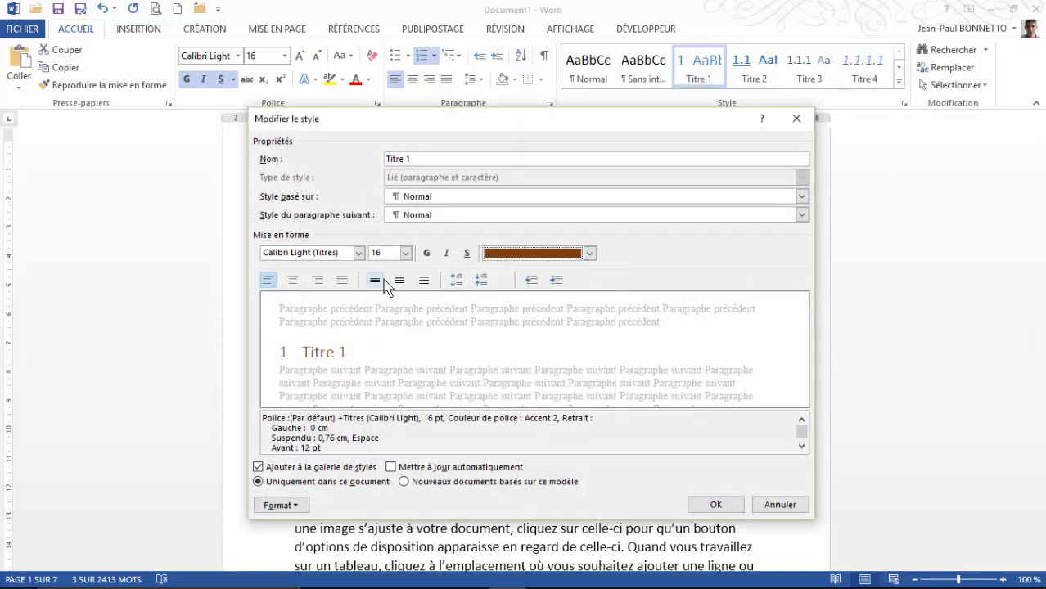
Step: Make the Titre 1 style bold, italic and underlined, and apply the style changes to the document
{"action": "left_click", "coordinate": [427, 253]}
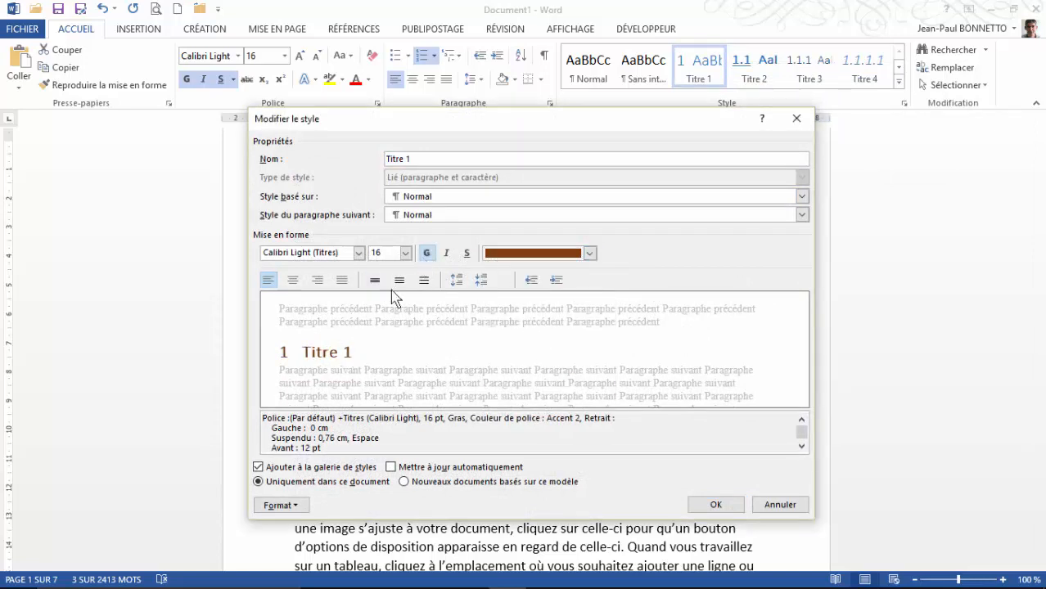
{"action": "left_click", "coordinate": [466, 255]}
{"action": "left_click", "coordinate": [446, 254]}
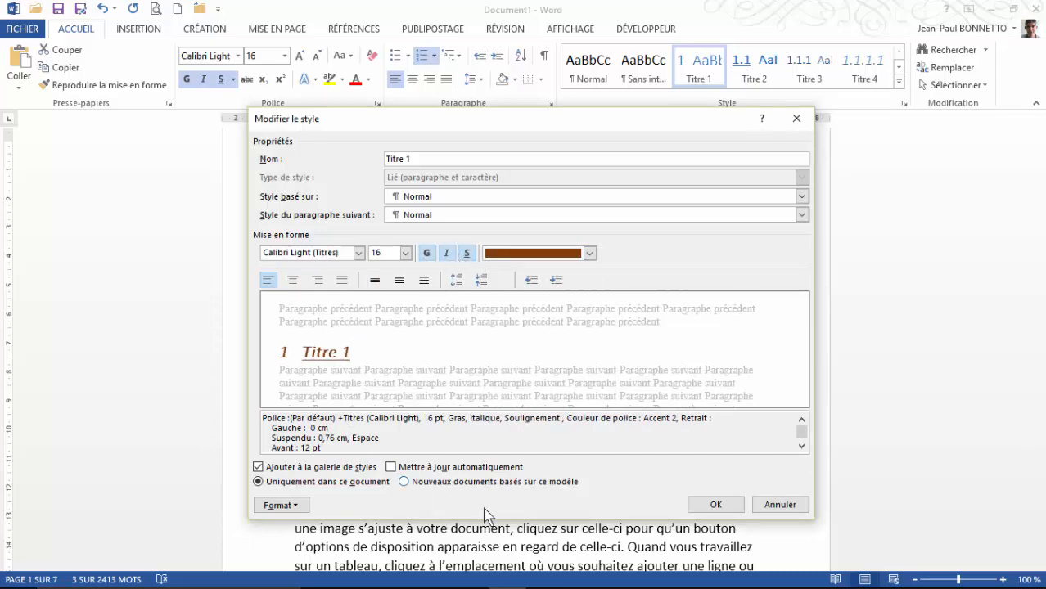
{"action": "left_click", "coordinate": [713, 504]}
{"action": "left_click", "coordinate": [379, 229]}
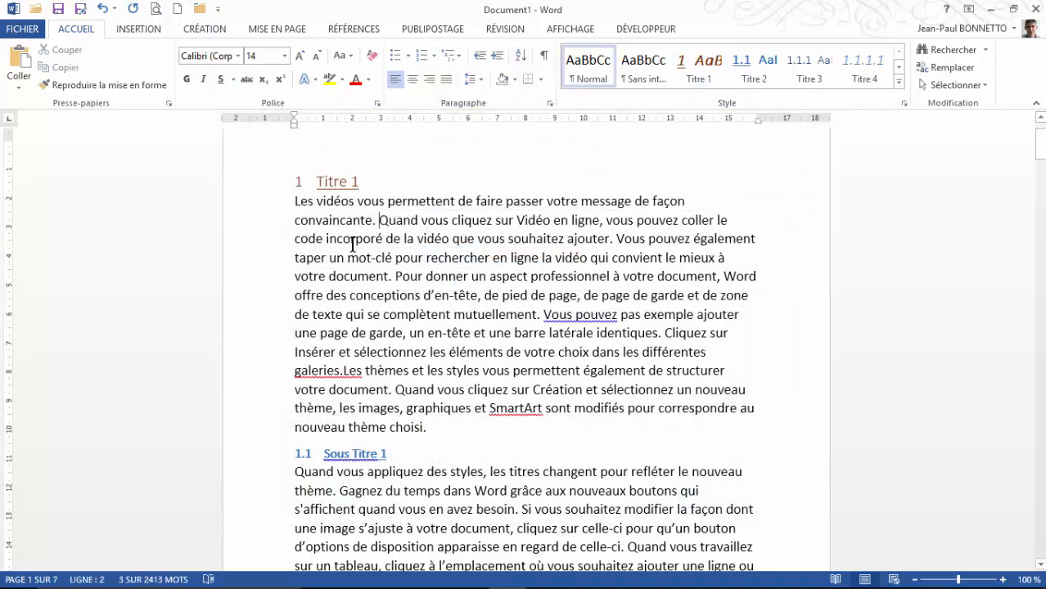
Step: Modify the Titre 3 style, making it italic and increasing its left indent to 2,5 cm
{"action": "left_click", "coordinate": [345, 182]}
{"action": "scroll", "coordinate": [383, 314], "scroll_direction": "down", "scroll_amount": 4}
{"action": "scroll", "coordinate": [384, 313], "scroll_direction": "down", "scroll_amount": 10}
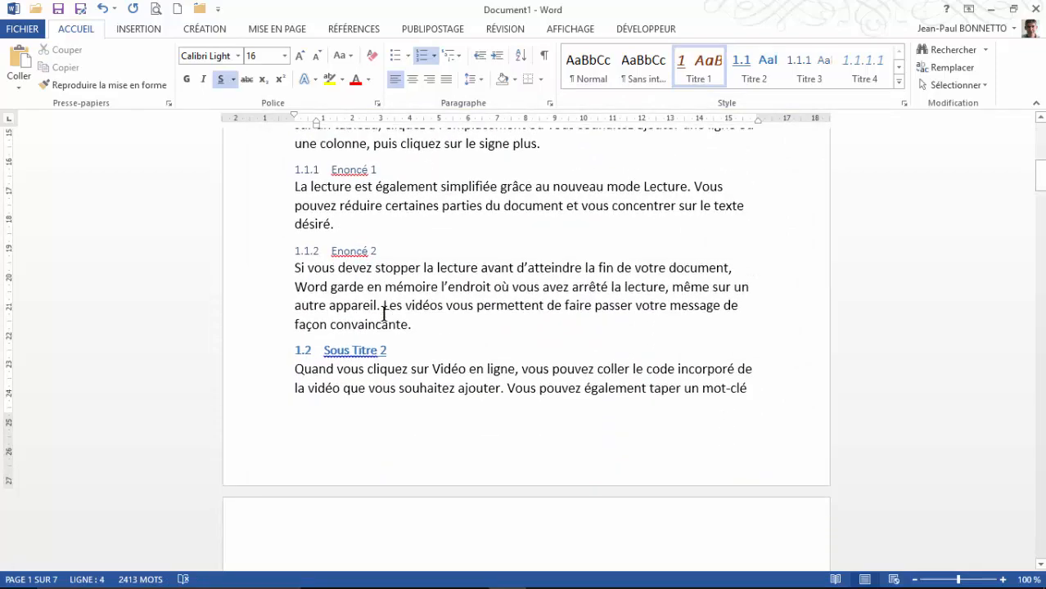
{"action": "scroll", "coordinate": [380, 313], "scroll_direction": "up", "scroll_amount": 3}
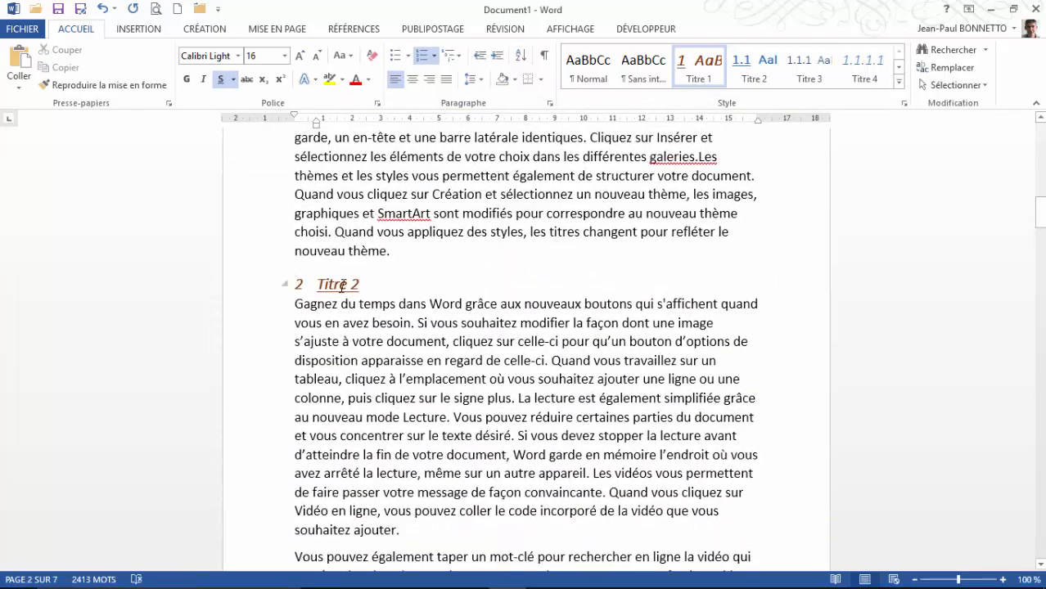
{"action": "scroll", "coordinate": [410, 289], "scroll_direction": "up", "scroll_amount": 3}
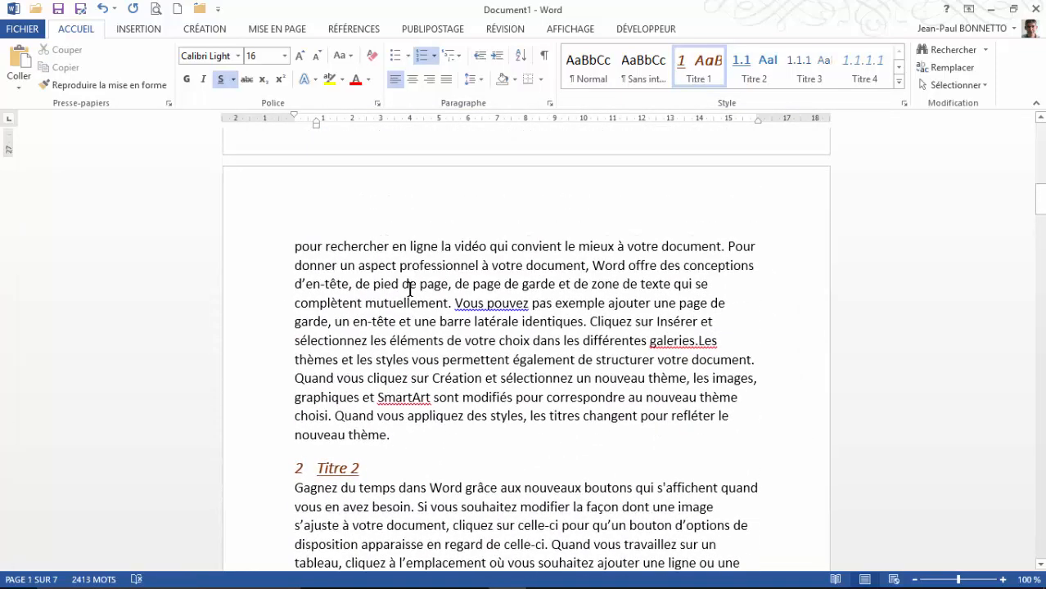
{"action": "scroll", "coordinate": [410, 289], "scroll_direction": "up", "scroll_amount": 5}
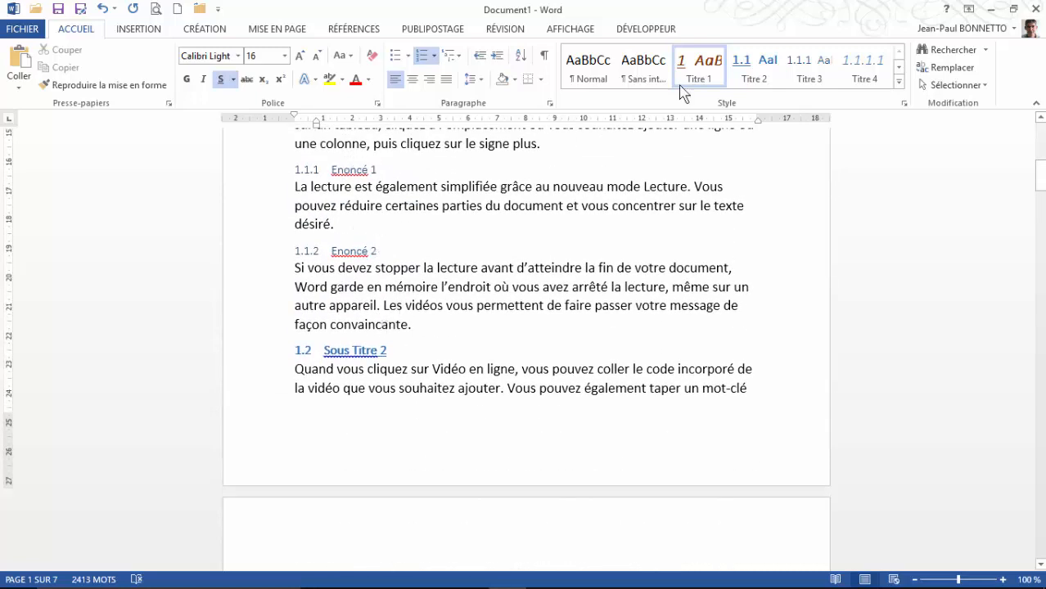
{"action": "right_click", "coordinate": [806, 63]}
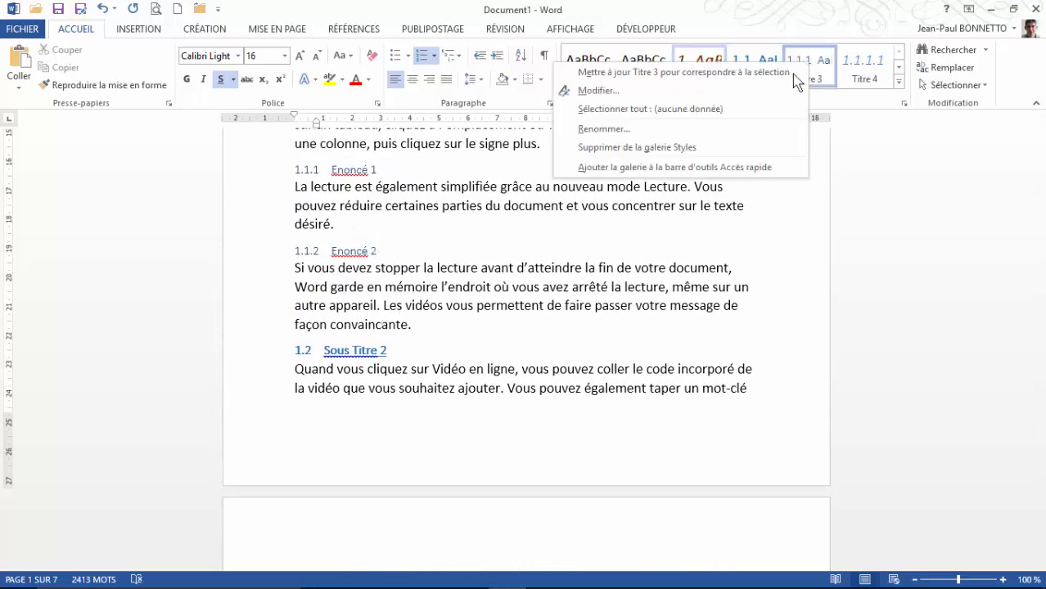
{"action": "left_click", "coordinate": [598, 90]}
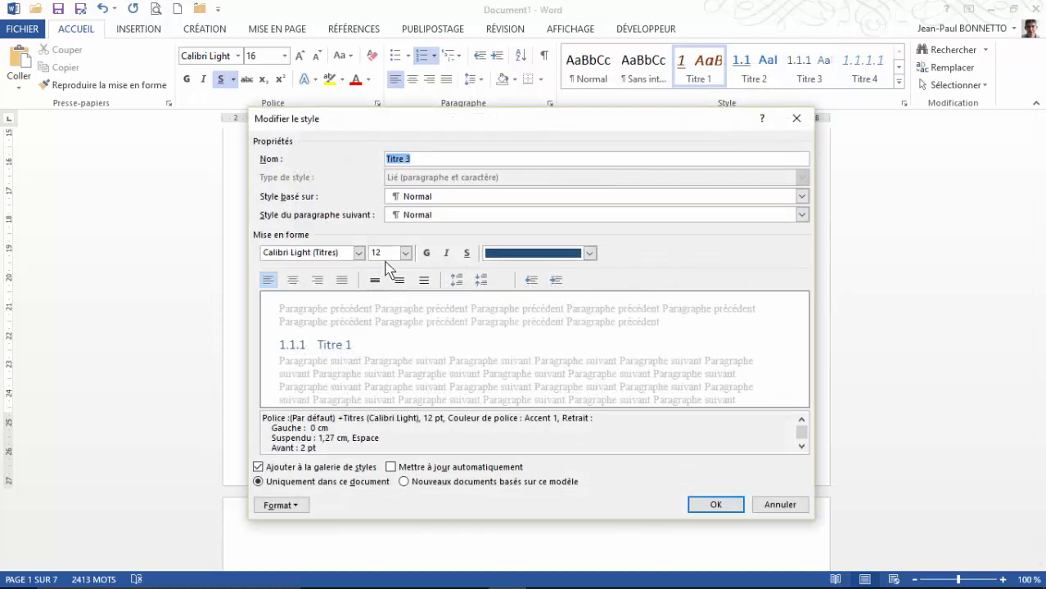
{"action": "left_click", "coordinate": [446, 253]}
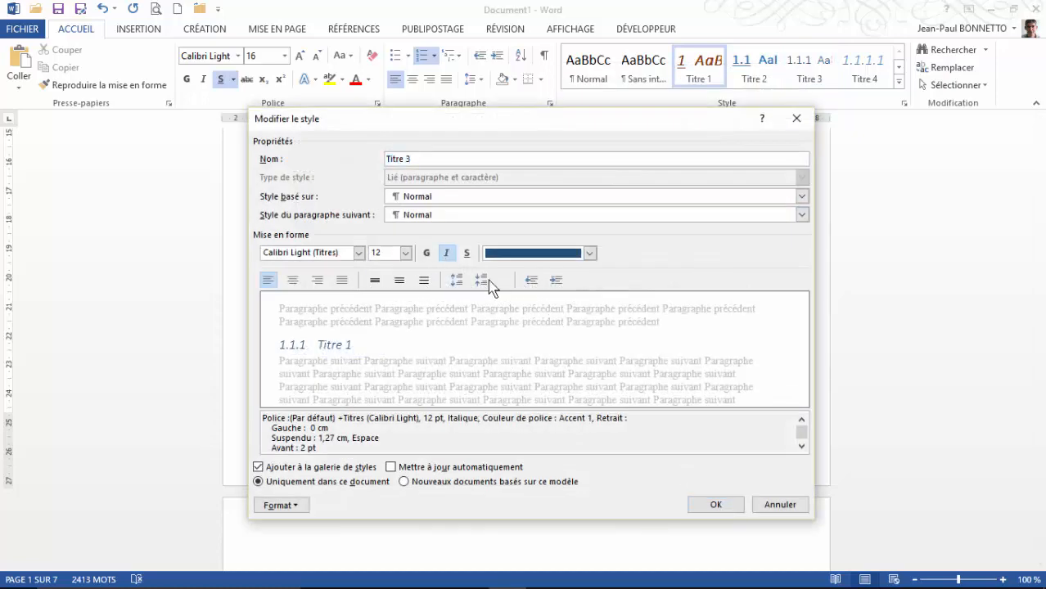
{"action": "left_click", "coordinate": [556, 279]}
{"action": "left_click", "coordinate": [555, 280]}
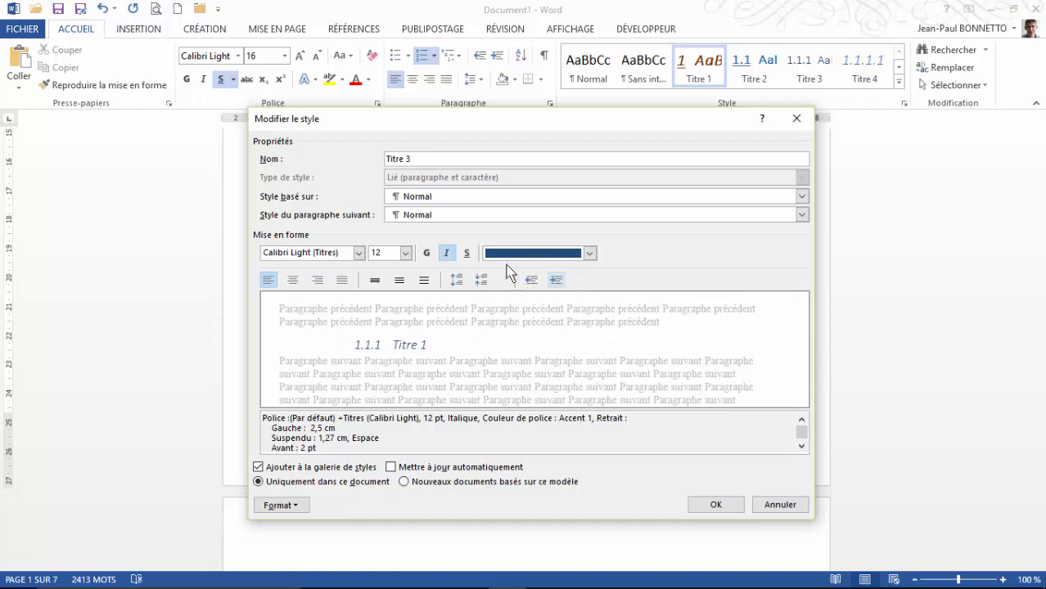
Step: Set the Titre 3 style's font colour to the dark gold shade of Accent 4 and apply the style changes
{"action": "left_click", "coordinate": [589, 253]}
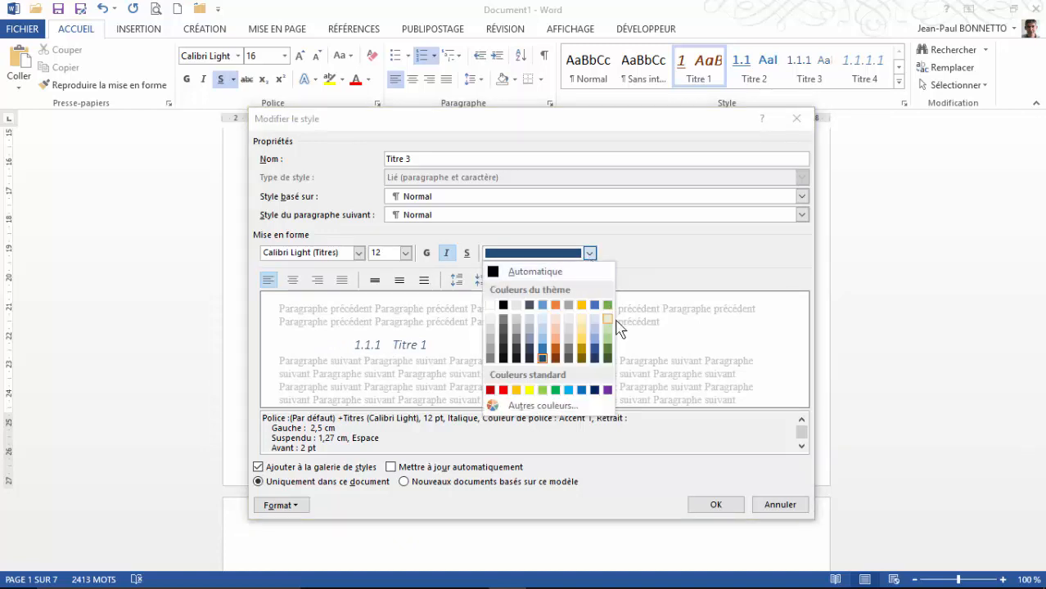
{"action": "left_click", "coordinate": [582, 348]}
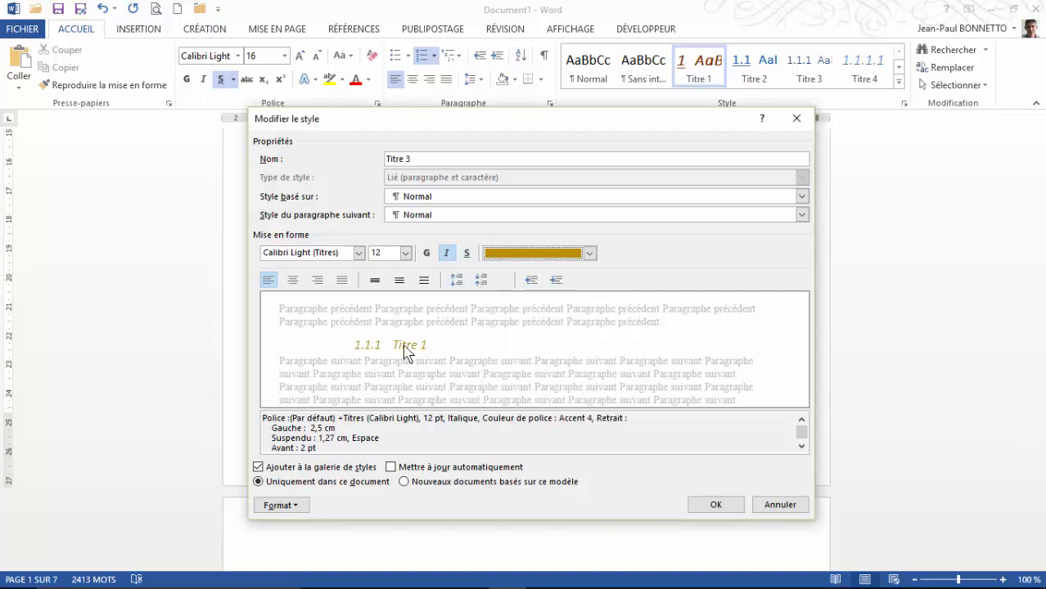
{"action": "left_click", "coordinate": [282, 506]}
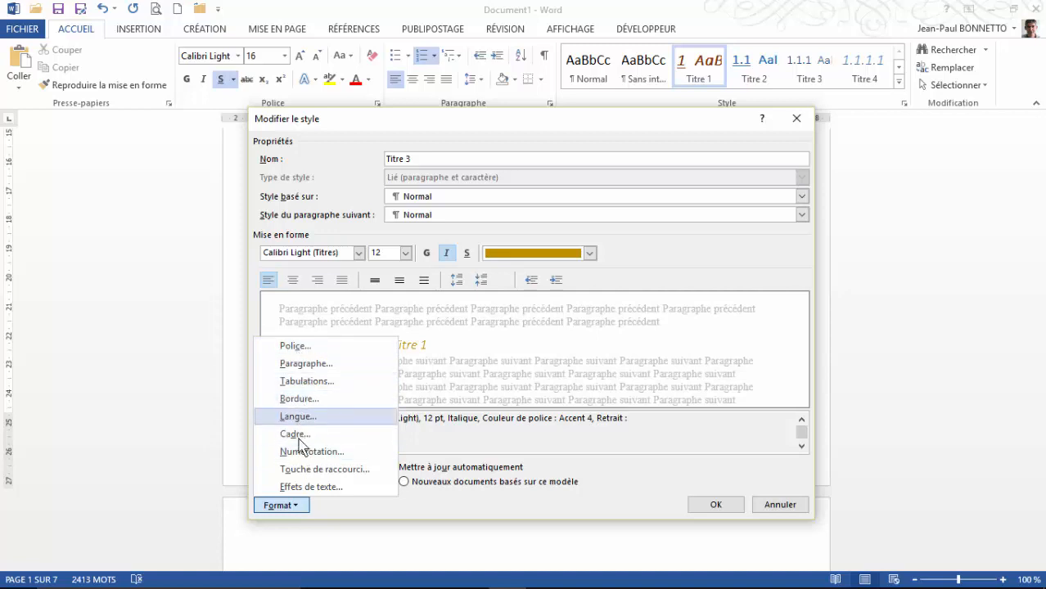
{"action": "left_click", "coordinate": [717, 506]}
{"action": "left_click", "coordinate": [714, 504]}
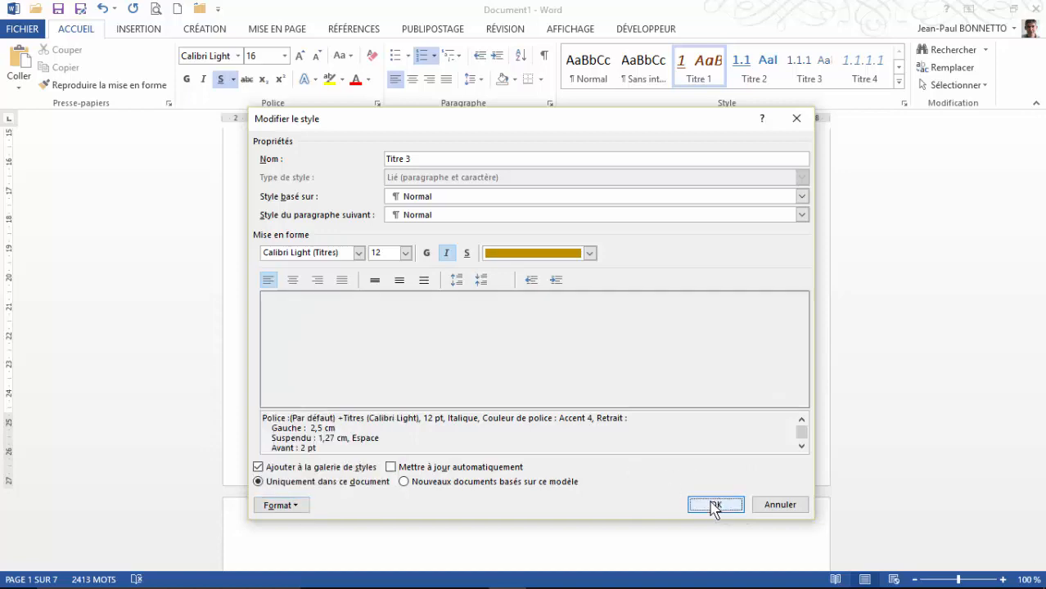
{"action": "left_click", "coordinate": [416, 171]}
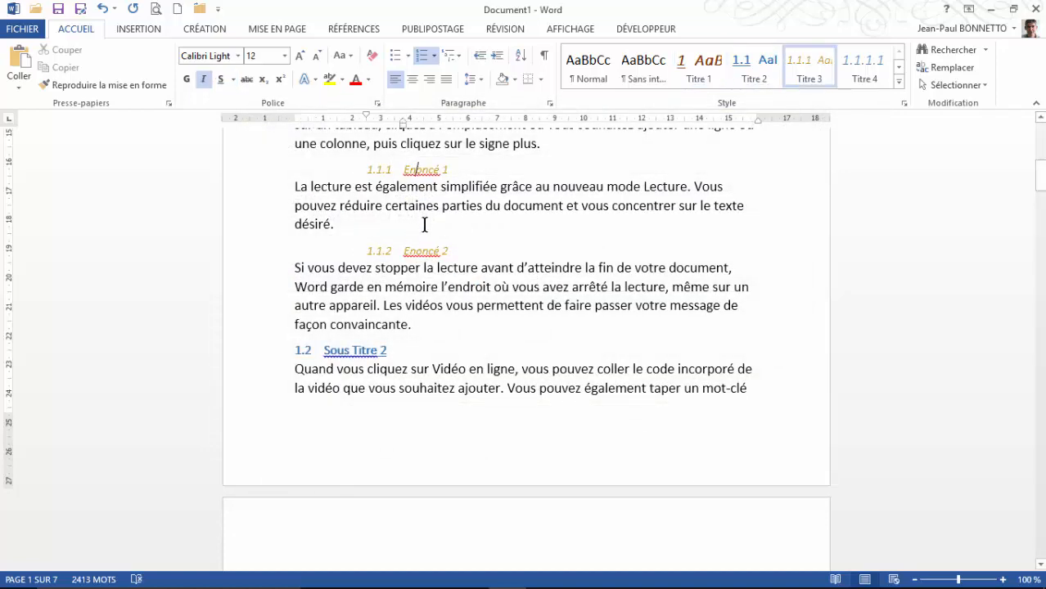
{"action": "left_click", "coordinate": [422, 264]}
{"action": "left_click", "coordinate": [478, 269]}
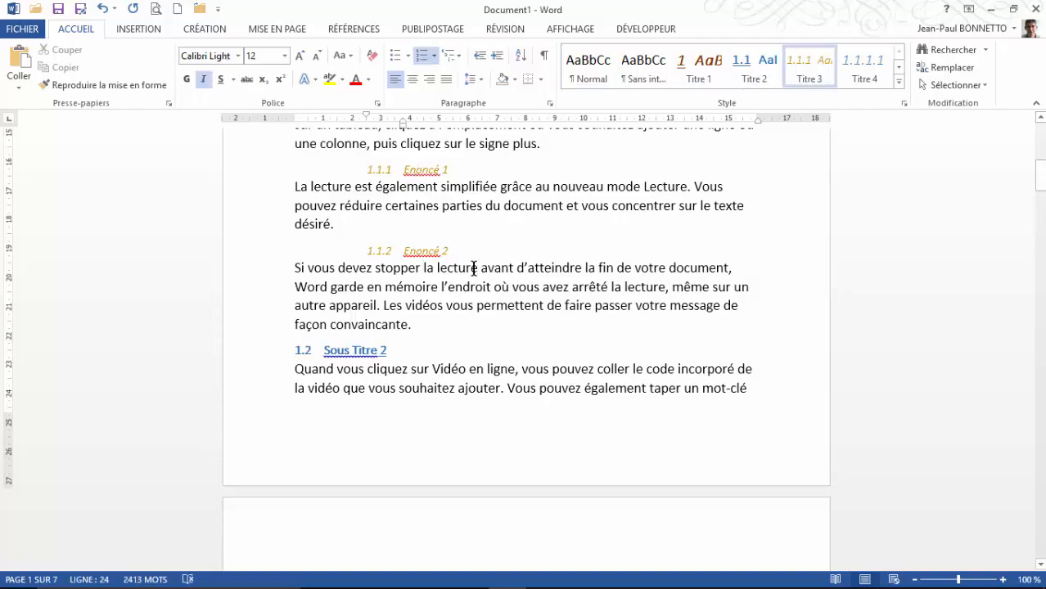
{"action": "left_click", "coordinate": [476, 305]}
Step: Insert the heading "Sous Titre 2" in the Titre 2 style before the paragraph starting "Vous pouvez également taper un mot-clé" in section 2
{"action": "scroll", "coordinate": [475, 304], "scroll_direction": "down", "scroll_amount": 12}
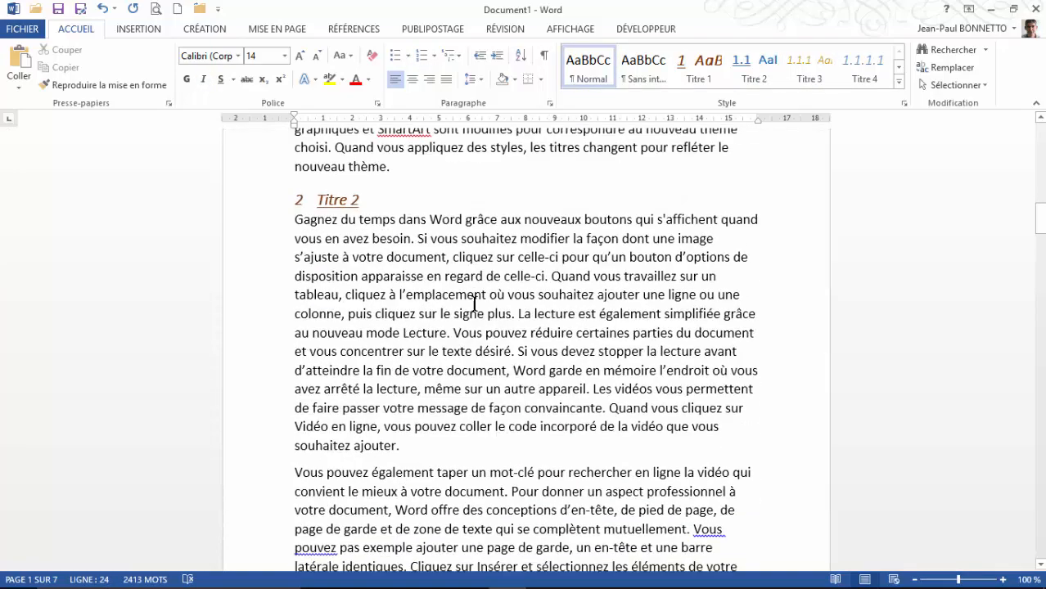
{"action": "scroll", "coordinate": [416, 257], "scroll_direction": "down", "scroll_amount": 11}
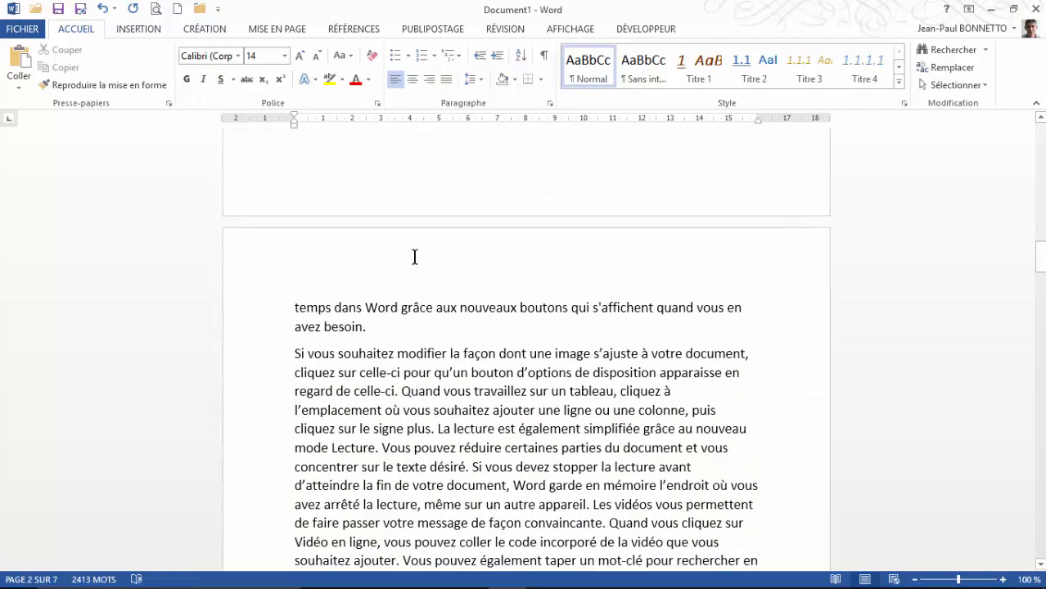
{"action": "scroll", "coordinate": [532, 333], "scroll_direction": "up", "scroll_amount": 11}
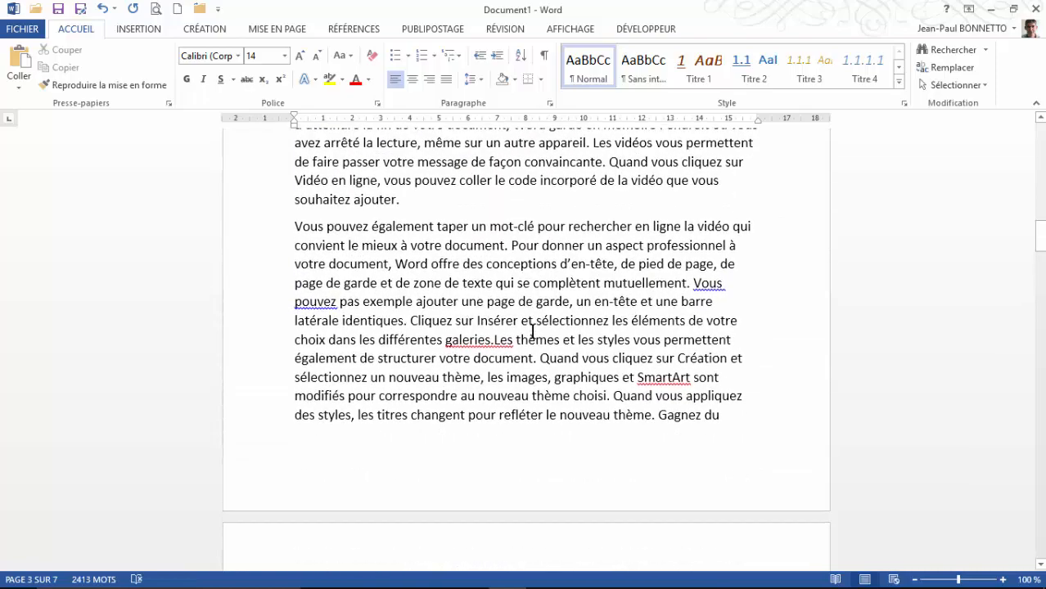
{"action": "scroll", "coordinate": [479, 334], "scroll_direction": "up", "scroll_amount": 3}
{"action": "scroll", "coordinate": [458, 343], "scroll_direction": "down", "scroll_amount": 3}
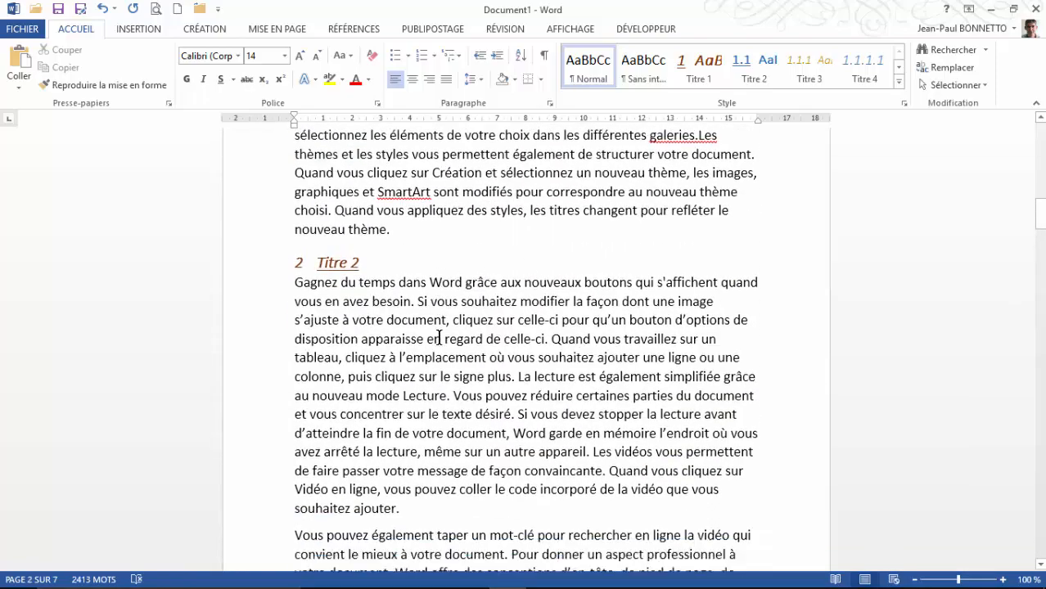
{"action": "left_click", "coordinate": [449, 432]}
{"action": "key", "text": "Return"}
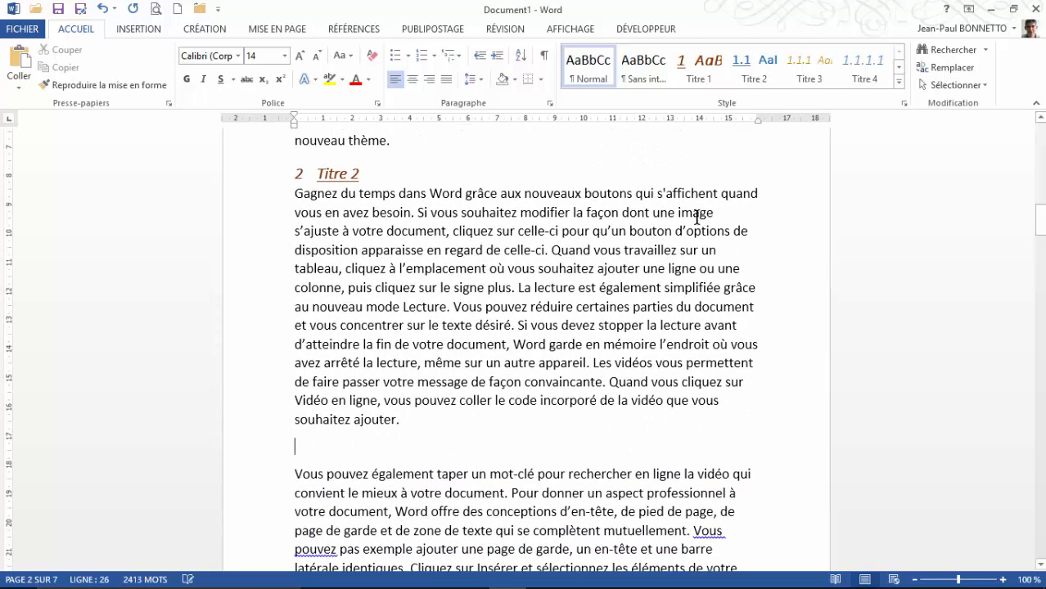
{"action": "left_click", "coordinate": [754, 67]}
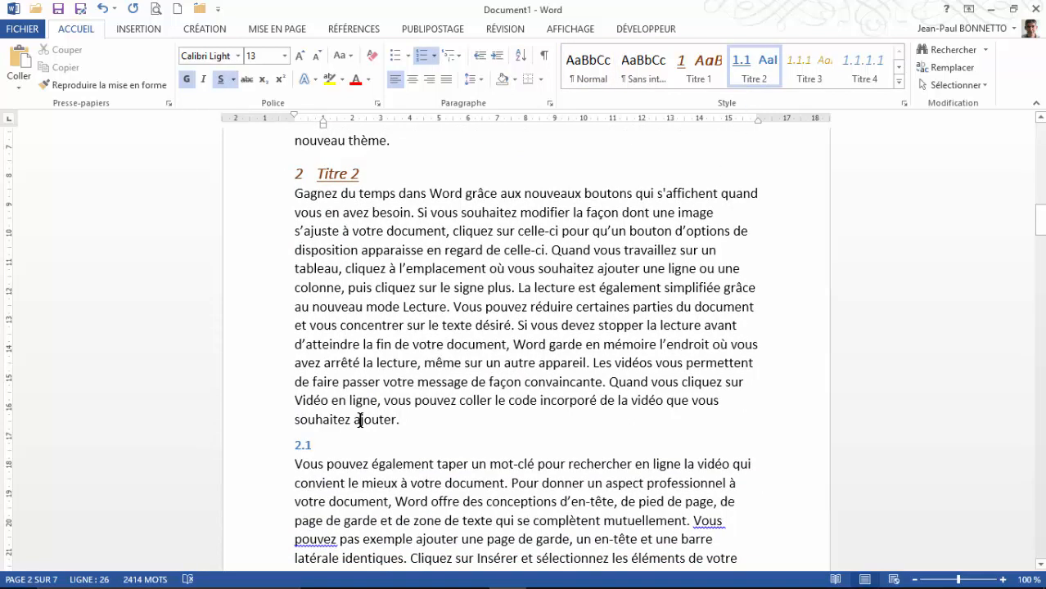
{"action": "type", "text": "Sous Titre 2"}
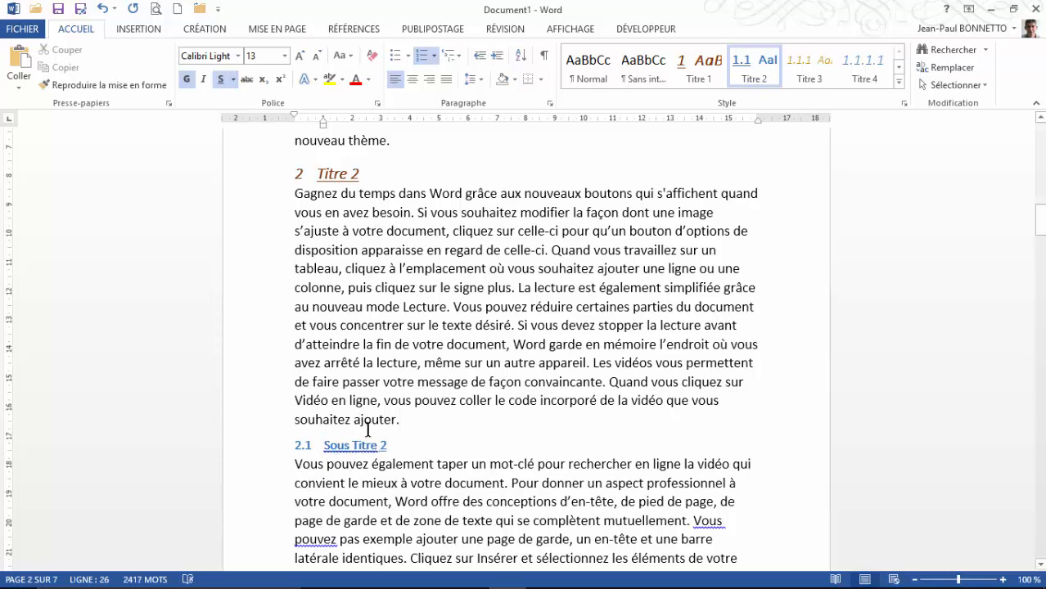
Step: Split the section 2.1 paragraph before "Cliquez sur Insérer" and insert the heading "Enoncé 1" there in the Titre 3 style
{"action": "scroll", "coordinate": [433, 438], "scroll_direction": "down", "scroll_amount": 2}
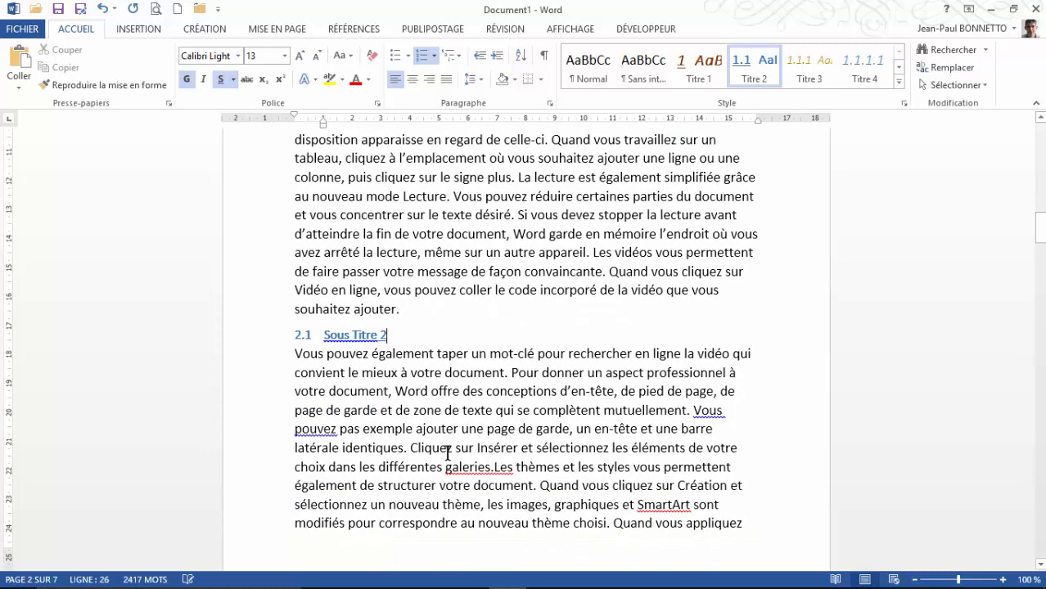
{"action": "left_click", "coordinate": [409, 448]}
{"action": "key", "text": "Return"}
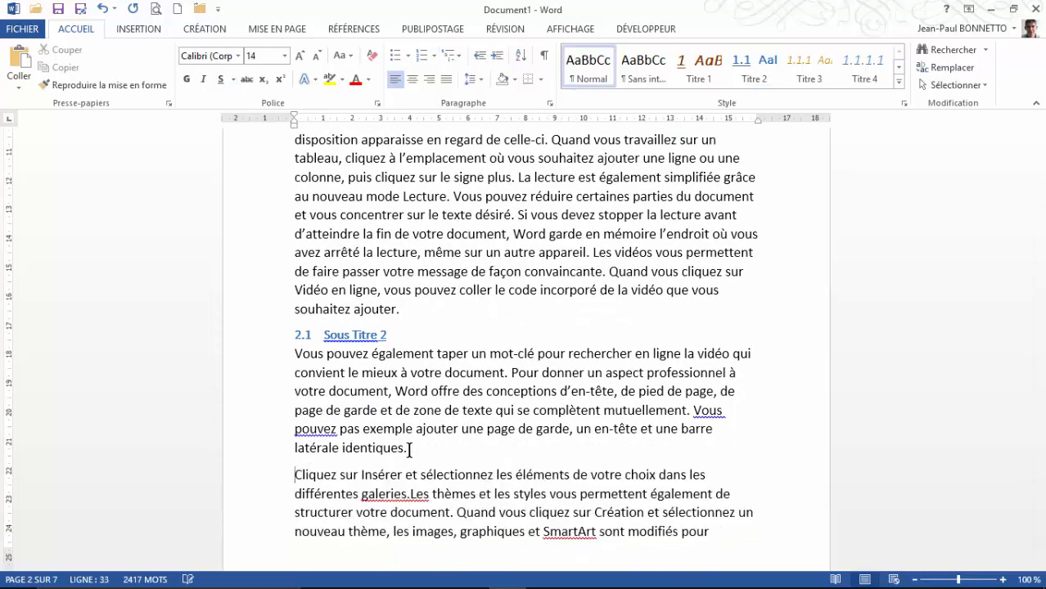
{"action": "key", "text": "Return"}
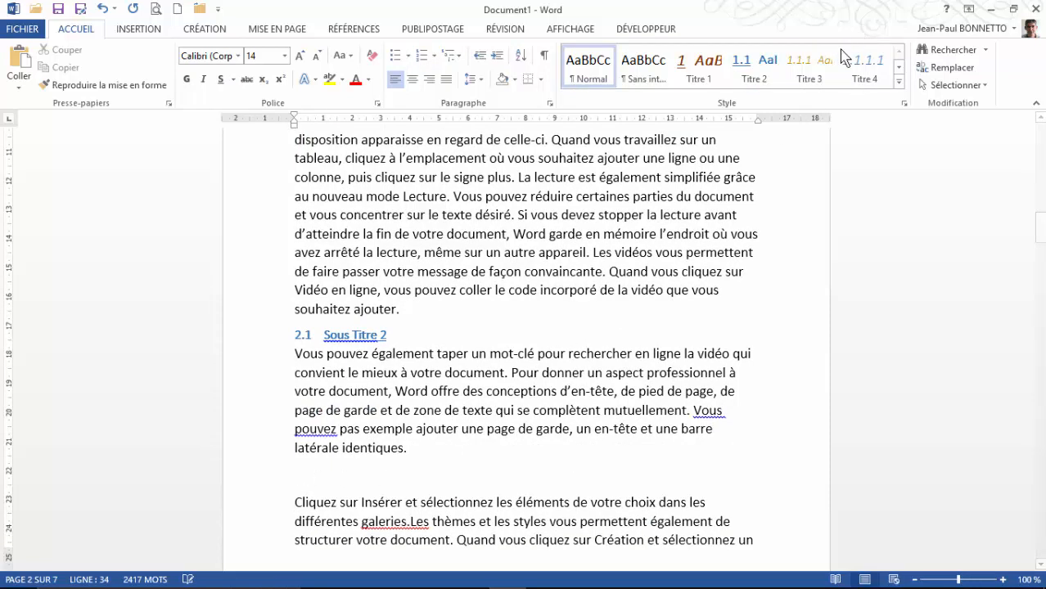
{"action": "left_click", "coordinate": [809, 64]}
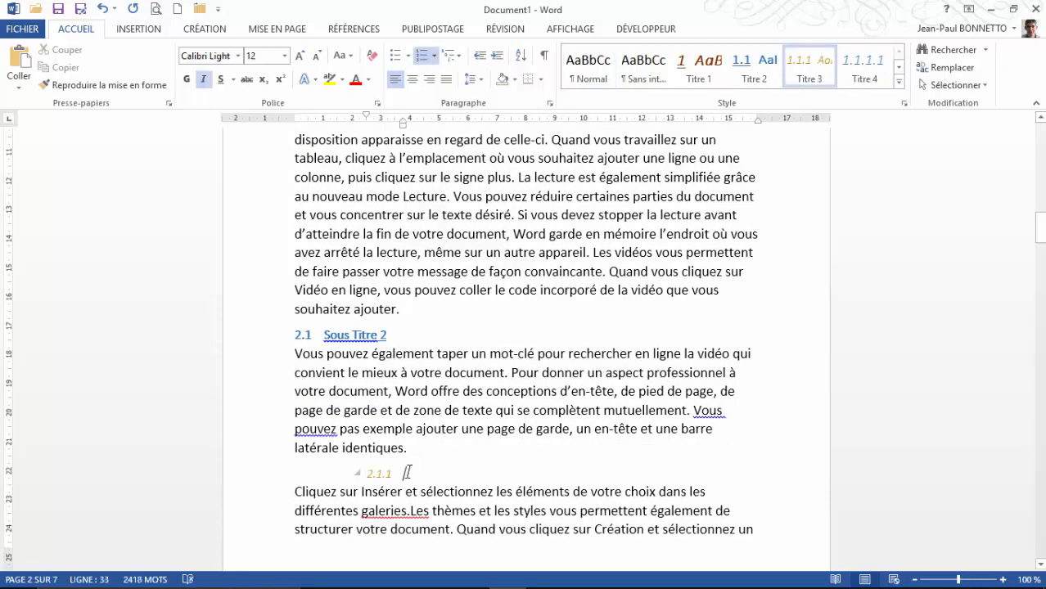
{"action": "type", "text": "Une"}
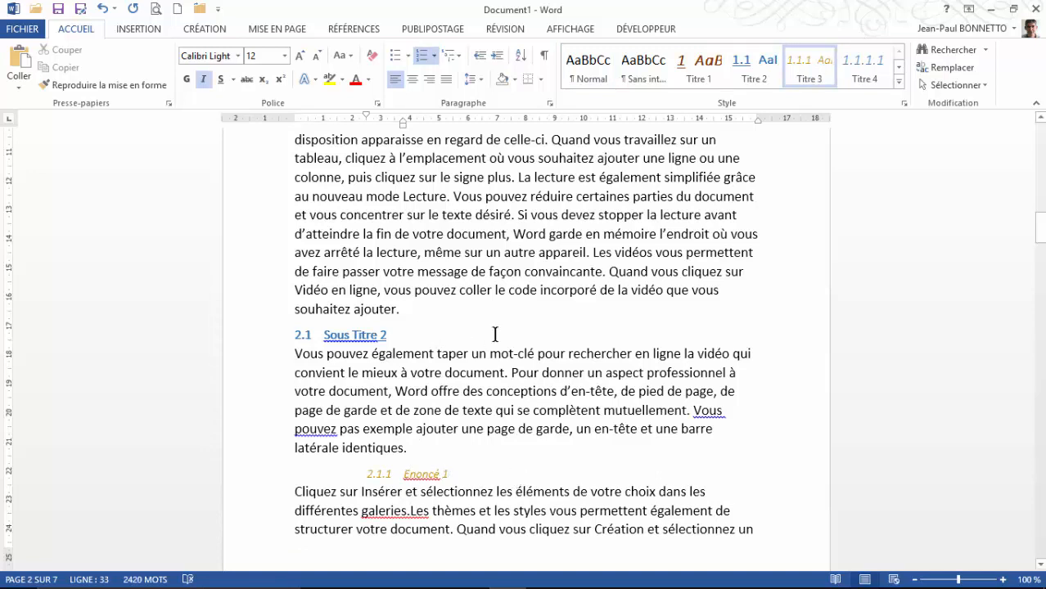
{"action": "scroll", "coordinate": [544, 280], "scroll_direction": "down", "scroll_amount": 1}
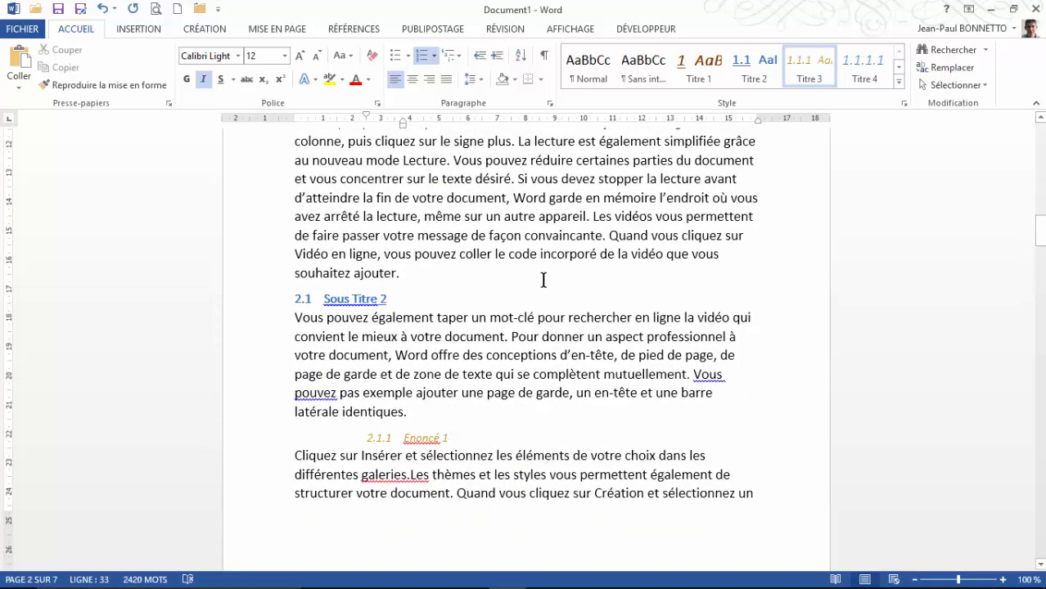
Step: Italicize the first heading, "Titre 1", at the start of the document to match the Titre 1 style
{"action": "scroll", "coordinate": [543, 280], "scroll_direction": "up", "scroll_amount": 4}
{"action": "left_click_drag", "start_coordinate": [1041, 223], "coordinate": [1041, 146]}
{"action": "key", "text": "ctrl+Home"}
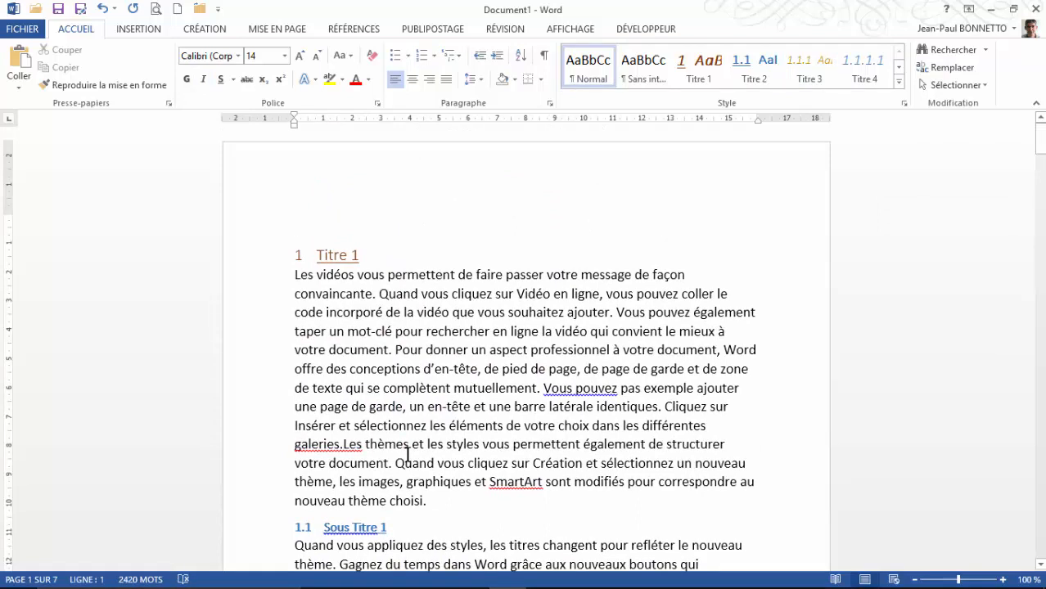
{"action": "left_click_drag", "start_coordinate": [366, 257], "coordinate": [317, 256]}
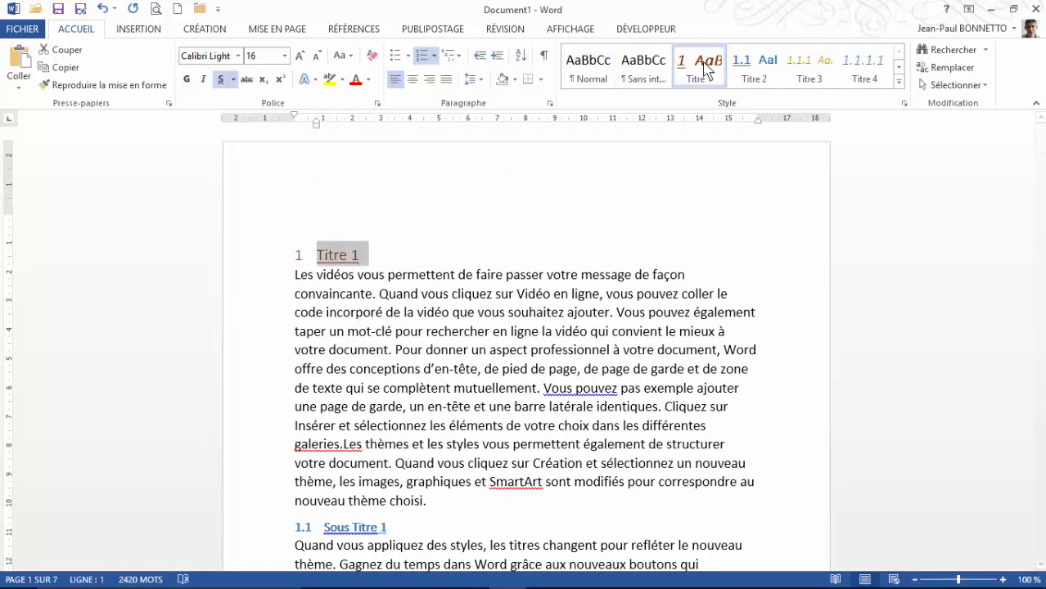
{"action": "key", "text": "ctrl+i"}
Step: Examine a selected passage of section 1 against the heading styles and check the headings and body text through section 2.1
{"action": "left_click", "coordinate": [378, 293]}
{"action": "left_click", "coordinate": [447, 350], "text": "shift"}
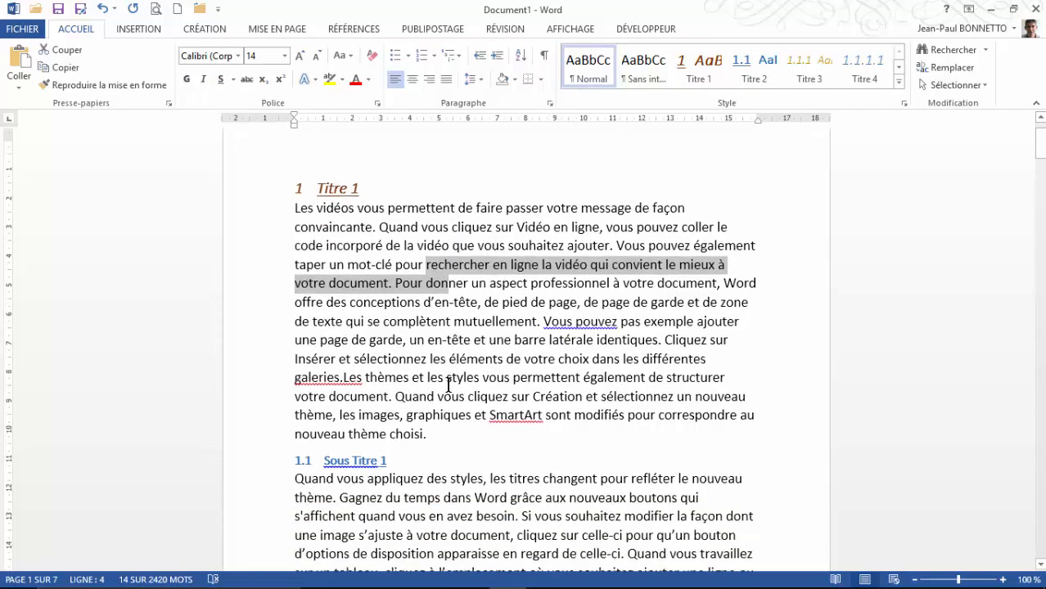
{"action": "scroll", "coordinate": [448, 385], "scroll_direction": "down", "scroll_amount": 1}
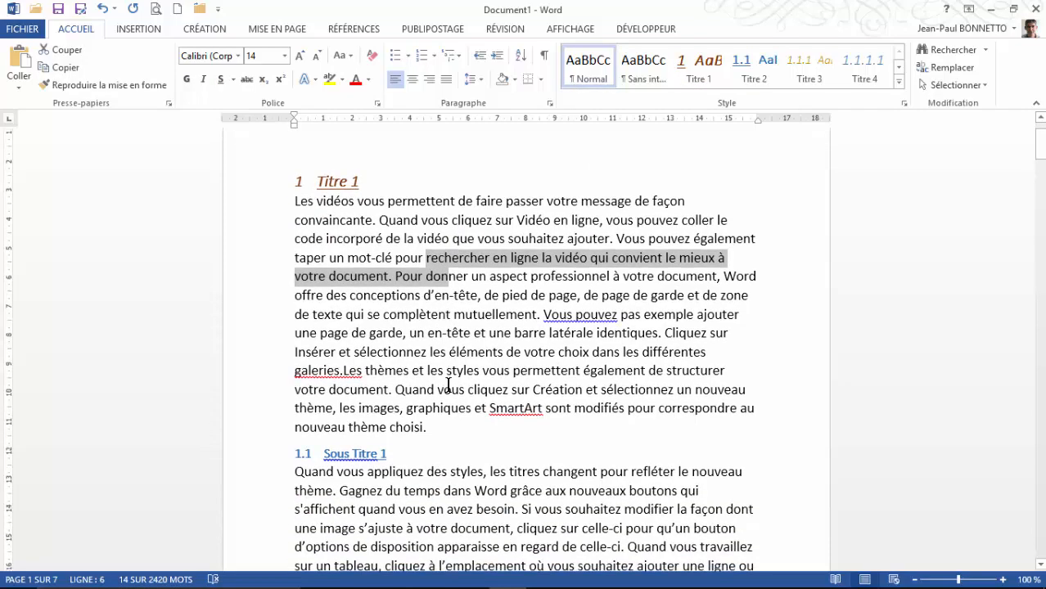
{"action": "scroll", "coordinate": [447, 384], "scroll_direction": "down", "scroll_amount": 8}
{"action": "scroll", "coordinate": [447, 385], "scroll_direction": "down", "scroll_amount": 7}
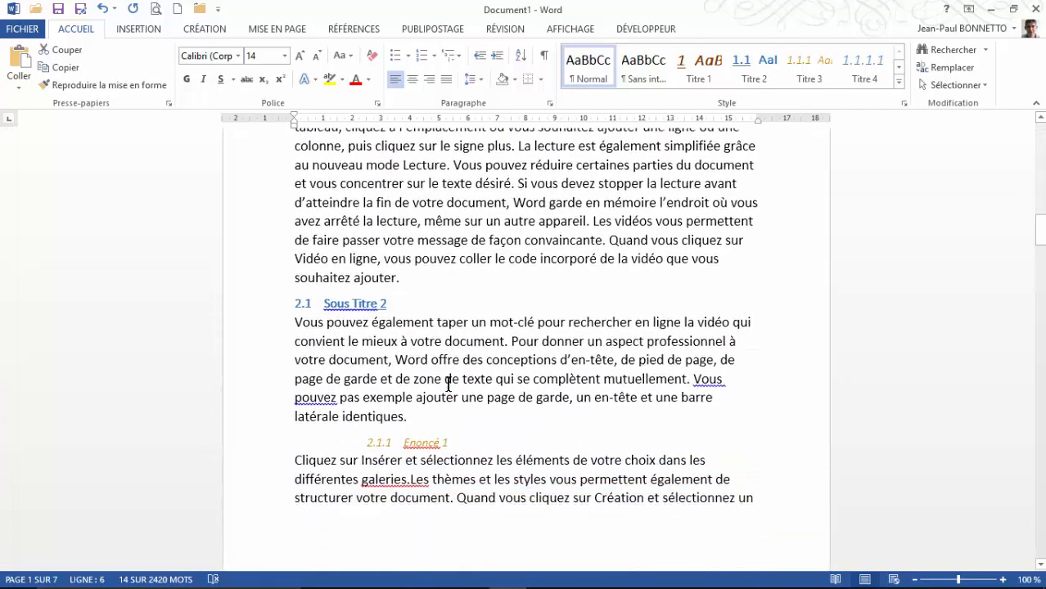
{"action": "scroll", "coordinate": [448, 385], "scroll_direction": "up", "scroll_amount": 3}
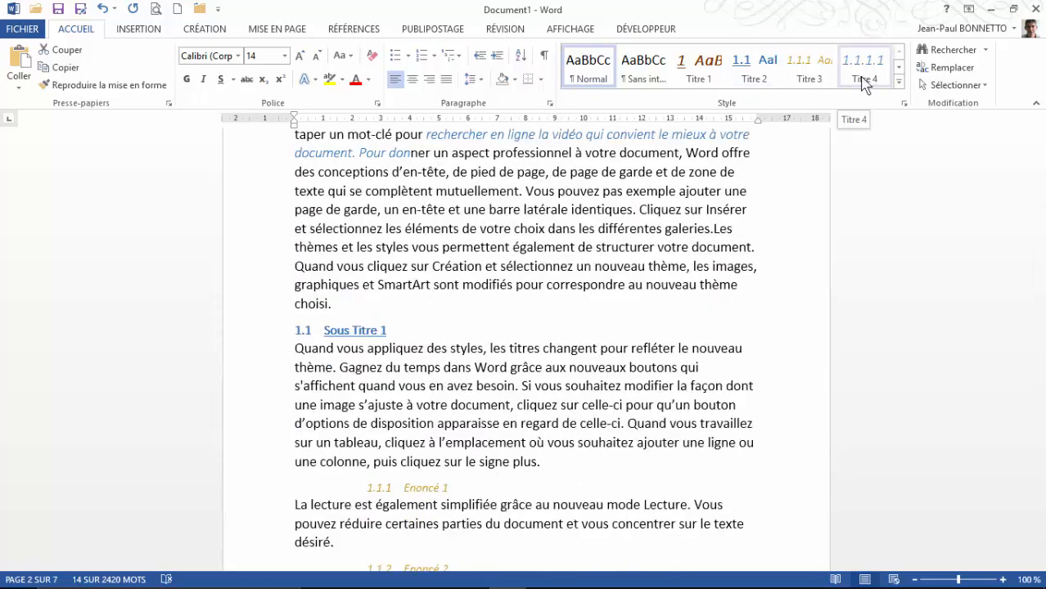
{"action": "left_click_drag", "start_coordinate": [1041, 230], "coordinate": [1041, 139]}
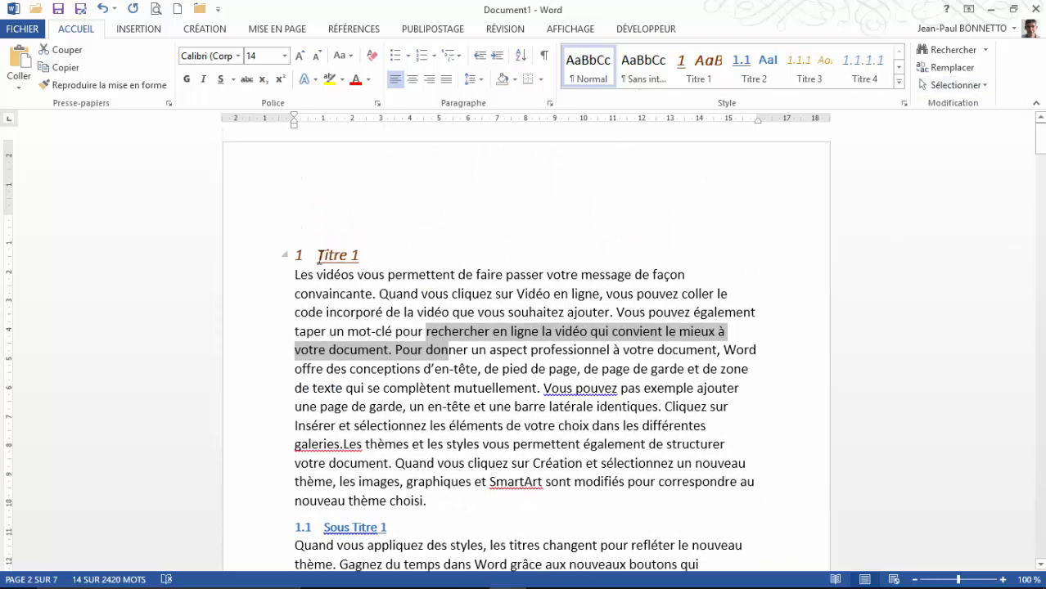
{"action": "left_click", "coordinate": [488, 349]}
{"action": "scroll", "coordinate": [434, 412], "scroll_direction": "down", "scroll_amount": 3}
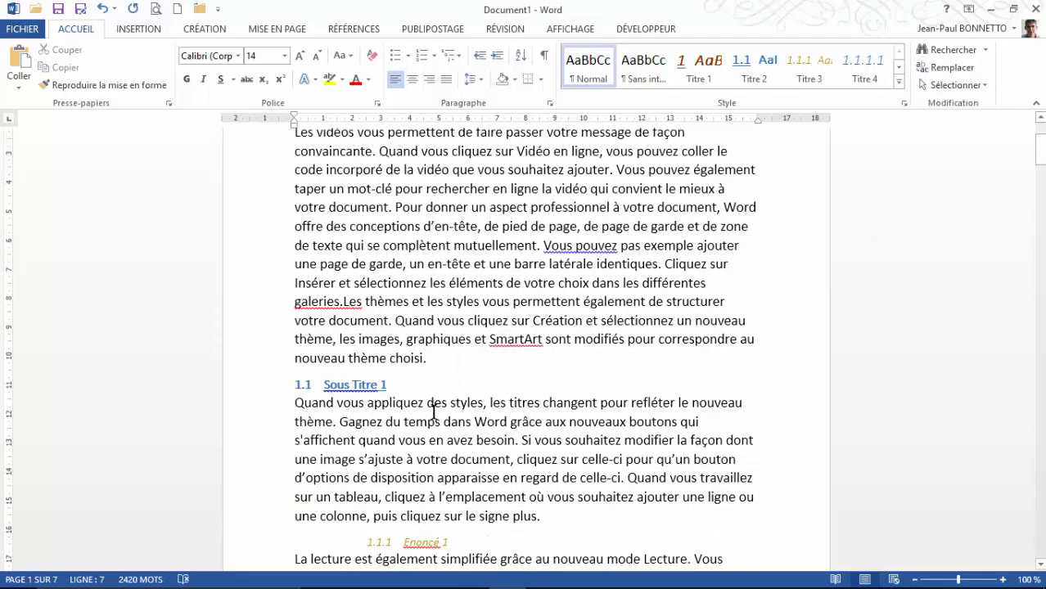
{"action": "scroll", "coordinate": [450, 430], "scroll_direction": "down", "scroll_amount": 3}
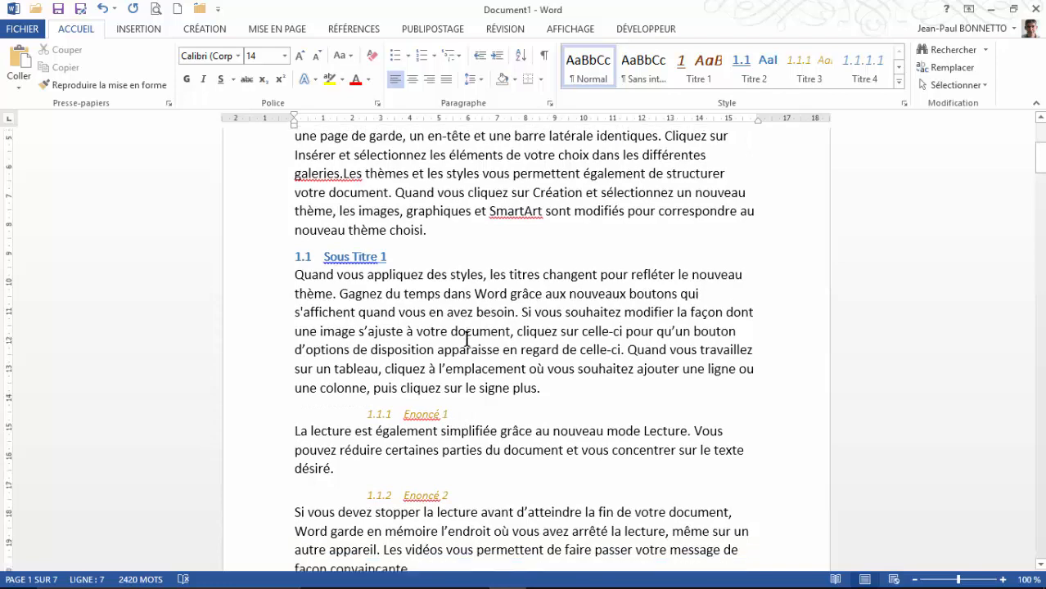
{"action": "scroll", "coordinate": [466, 338], "scroll_direction": "up", "scroll_amount": 2}
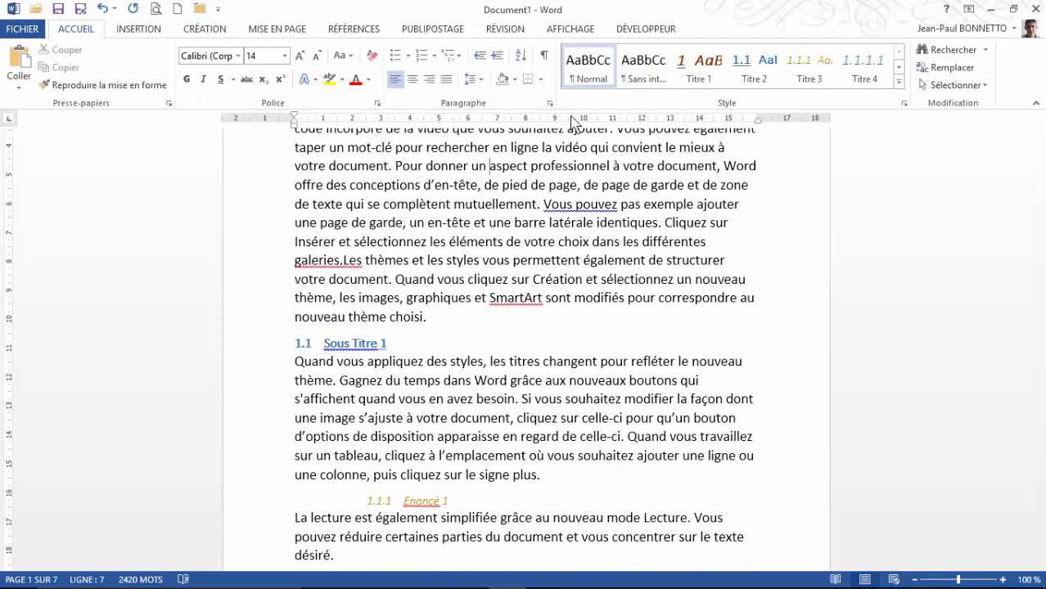
{"action": "scroll", "coordinate": [573, 206], "scroll_direction": "up", "scroll_amount": 3}
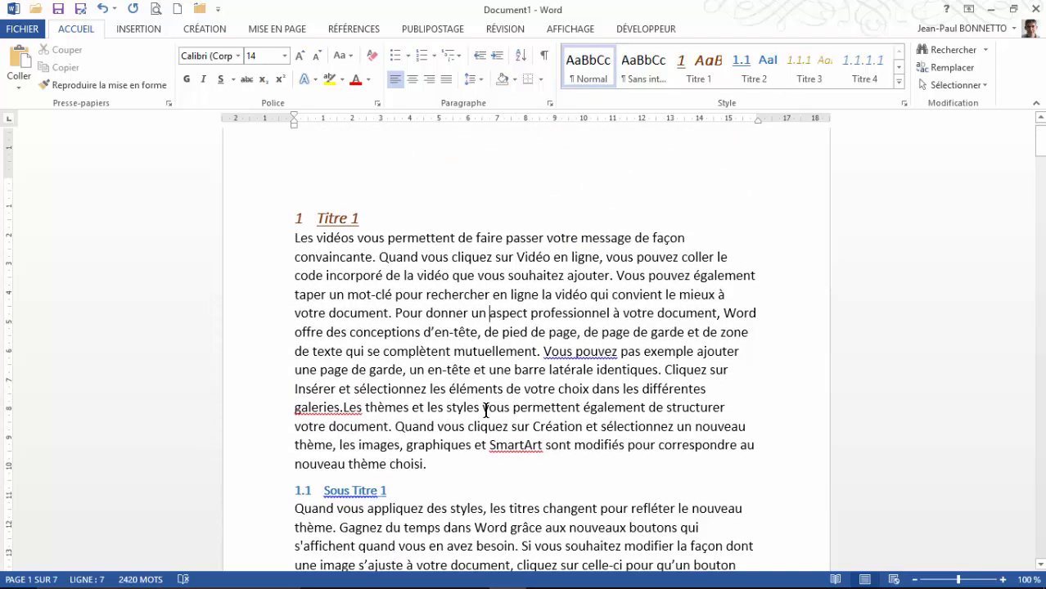
Step: Modify the Normal style to use the Verdana font with double line spacing, and apply the changes
{"action": "right_click", "coordinate": [585, 72]}
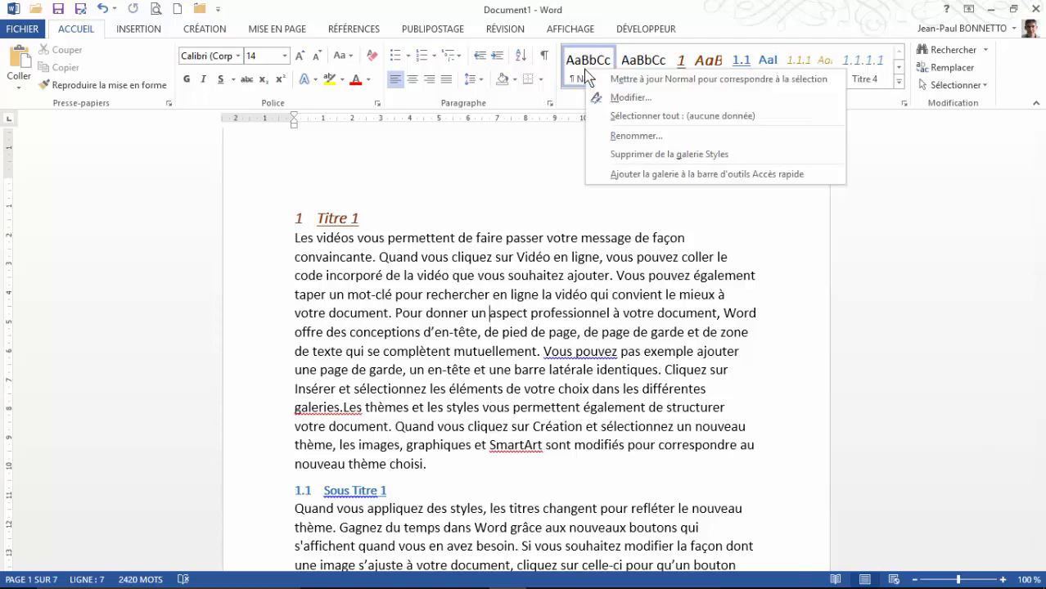
{"action": "left_click", "coordinate": [625, 99]}
{"action": "left_click", "coordinate": [423, 281]}
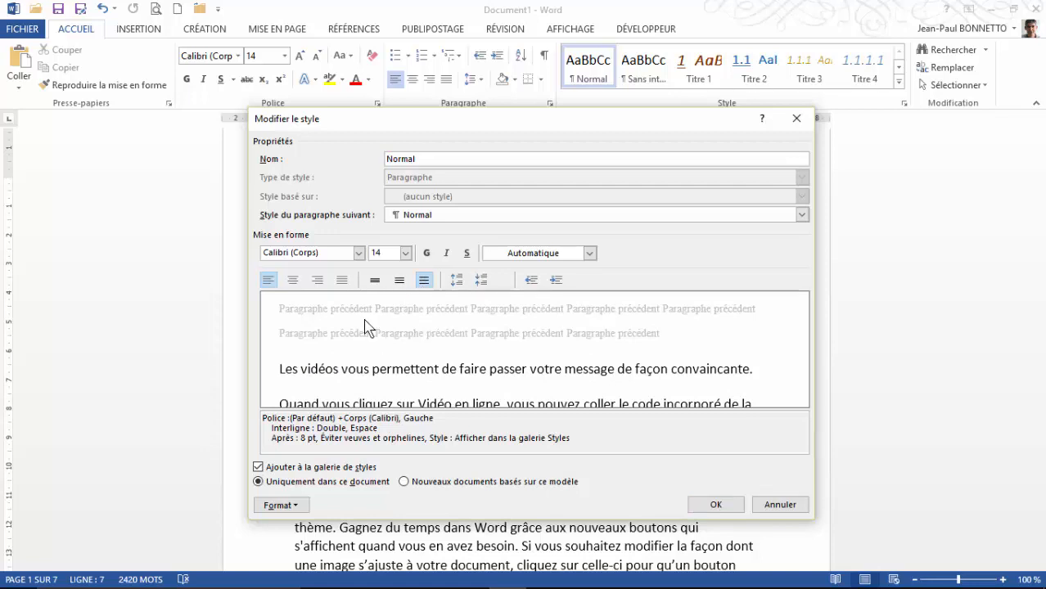
{"action": "left_click", "coordinate": [357, 253]}
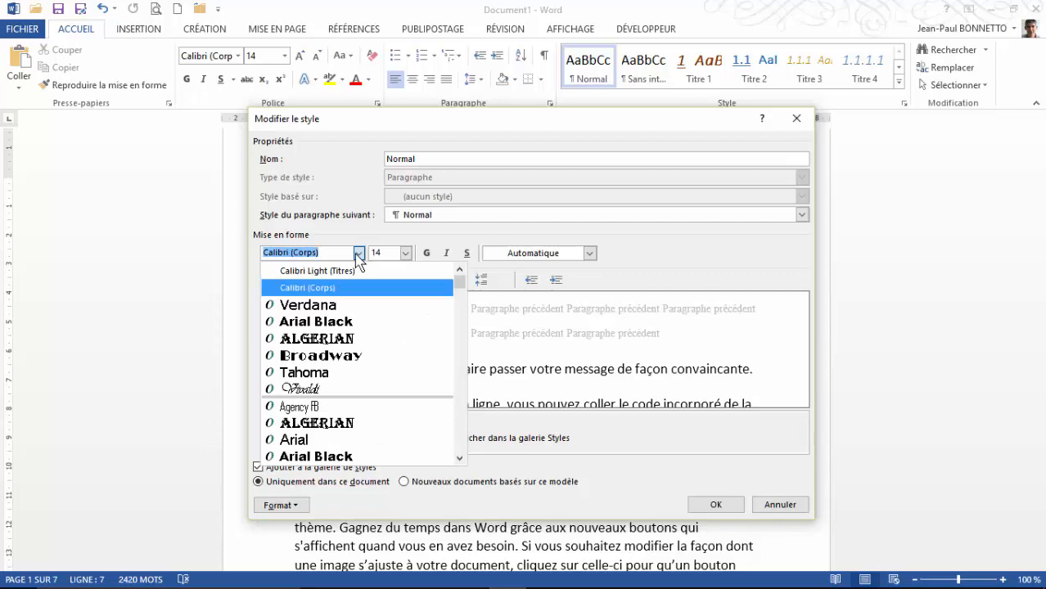
{"action": "left_click", "coordinate": [326, 304]}
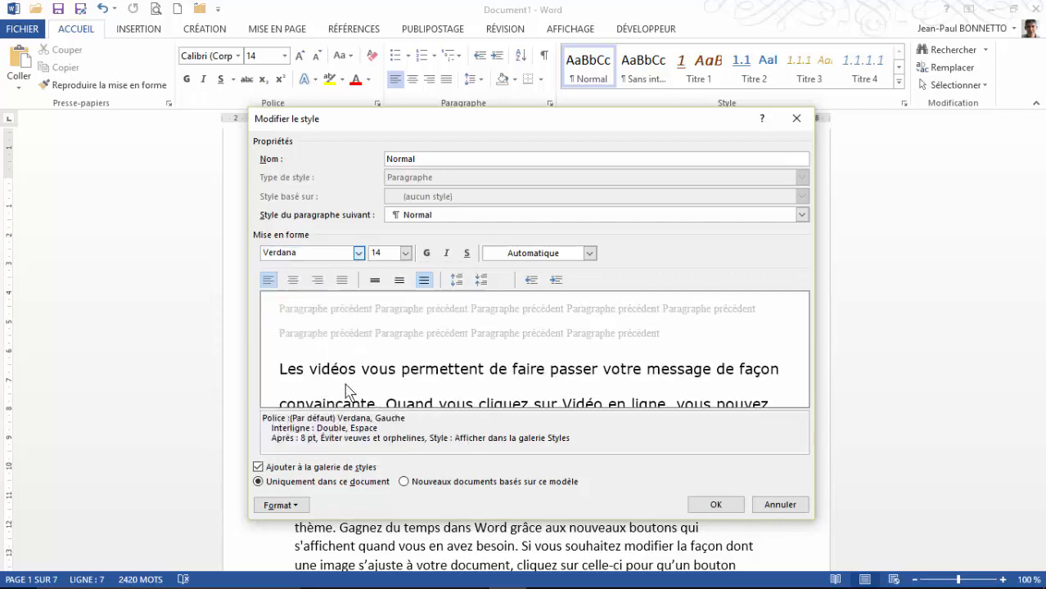
{"action": "left_click", "coordinate": [710, 505]}
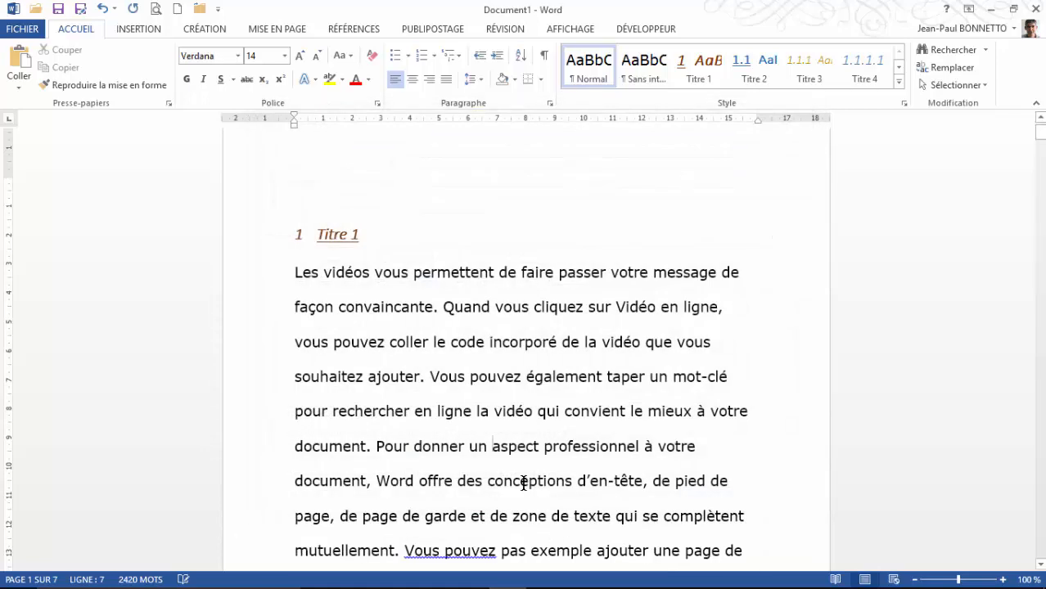
Step: Modify the Normal style to justified alignment with single line spacing, and apply the changes
{"action": "scroll", "coordinate": [515, 404], "scroll_direction": "down", "scroll_amount": 6}
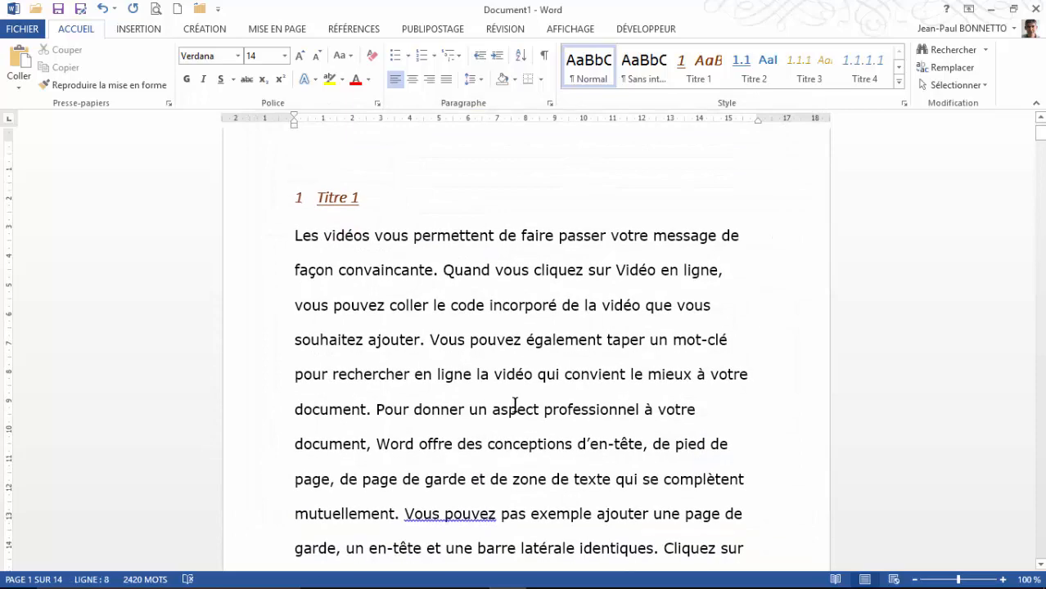
{"action": "scroll", "coordinate": [515, 404], "scroll_direction": "up", "scroll_amount": 3}
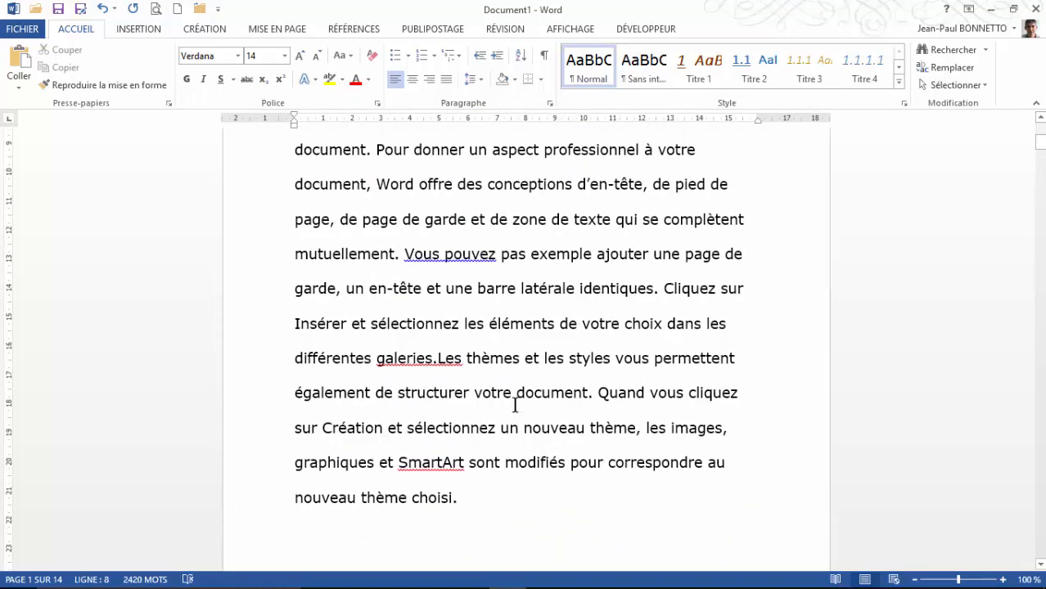
{"action": "scroll", "coordinate": [515, 404], "scroll_direction": "down", "scroll_amount": 6}
{"action": "scroll", "coordinate": [515, 404], "scroll_direction": "up", "scroll_amount": 2}
{"action": "scroll", "coordinate": [514, 404], "scroll_direction": "up", "scroll_amount": 8}
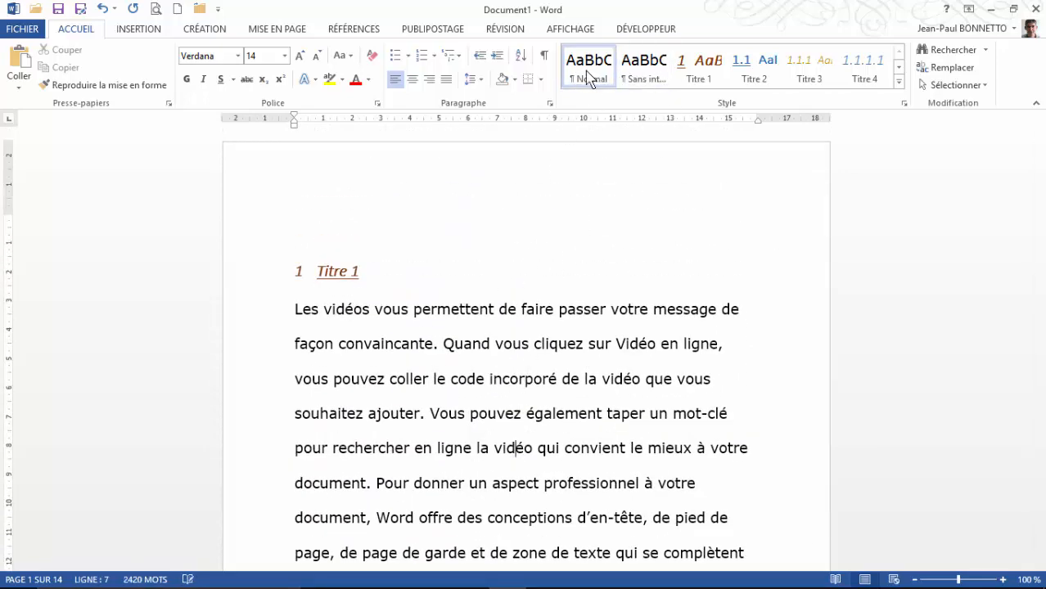
{"action": "right_click", "coordinate": [588, 76]}
{"action": "left_click", "coordinate": [644, 104]}
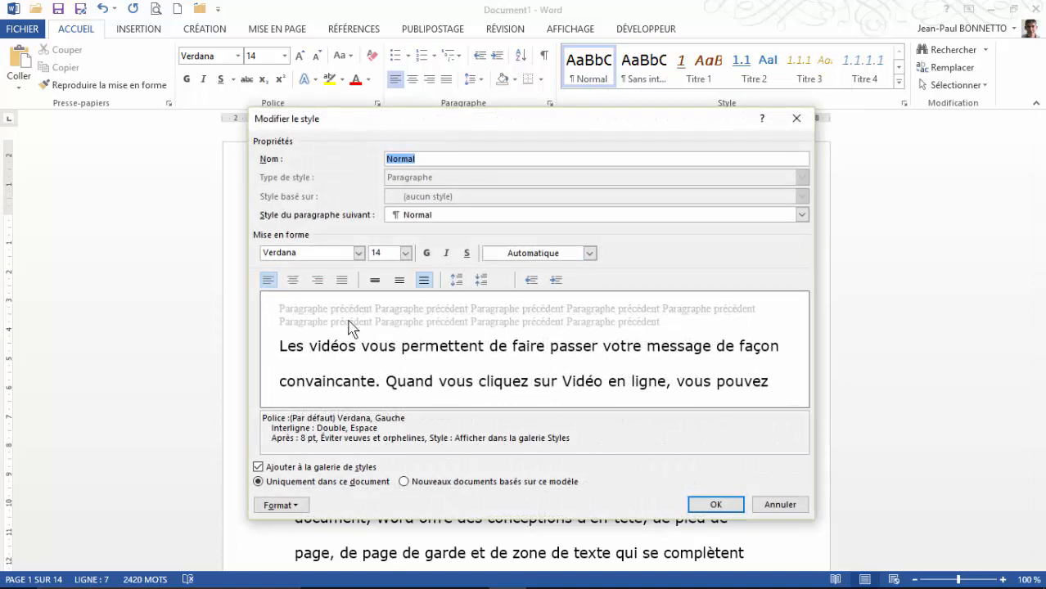
{"action": "left_click", "coordinate": [342, 280]}
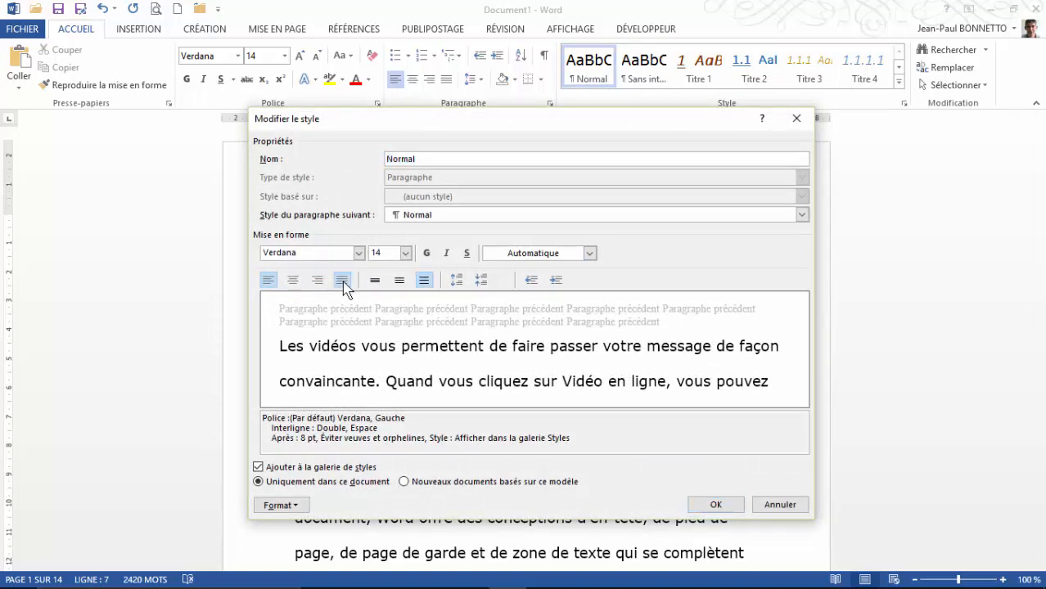
{"action": "left_click", "coordinate": [375, 280]}
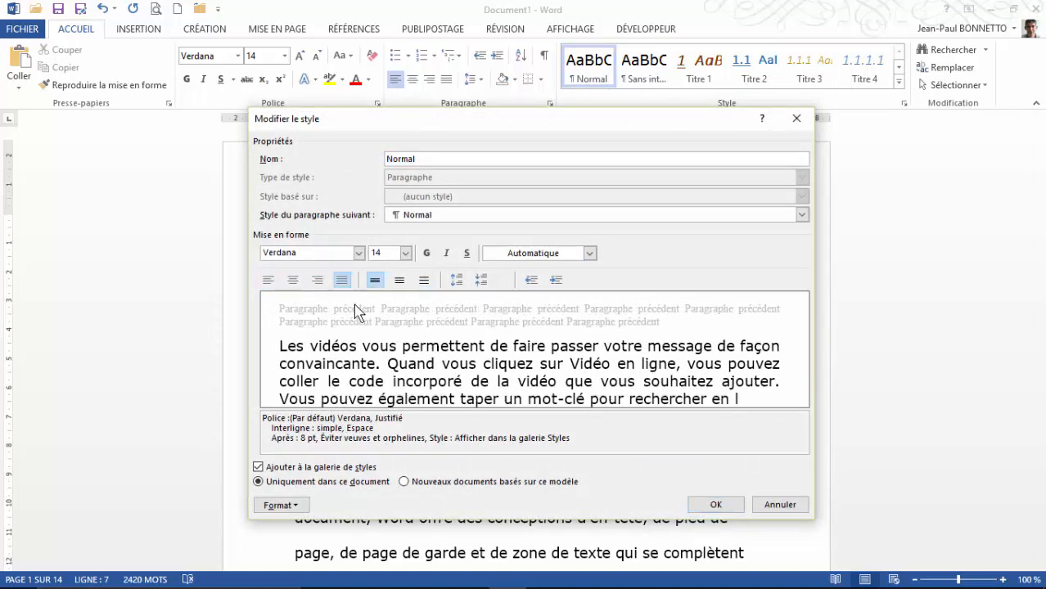
{"action": "left_click", "coordinate": [342, 279]}
{"action": "left_click", "coordinate": [342, 280]}
{"action": "left_click", "coordinate": [715, 505]}
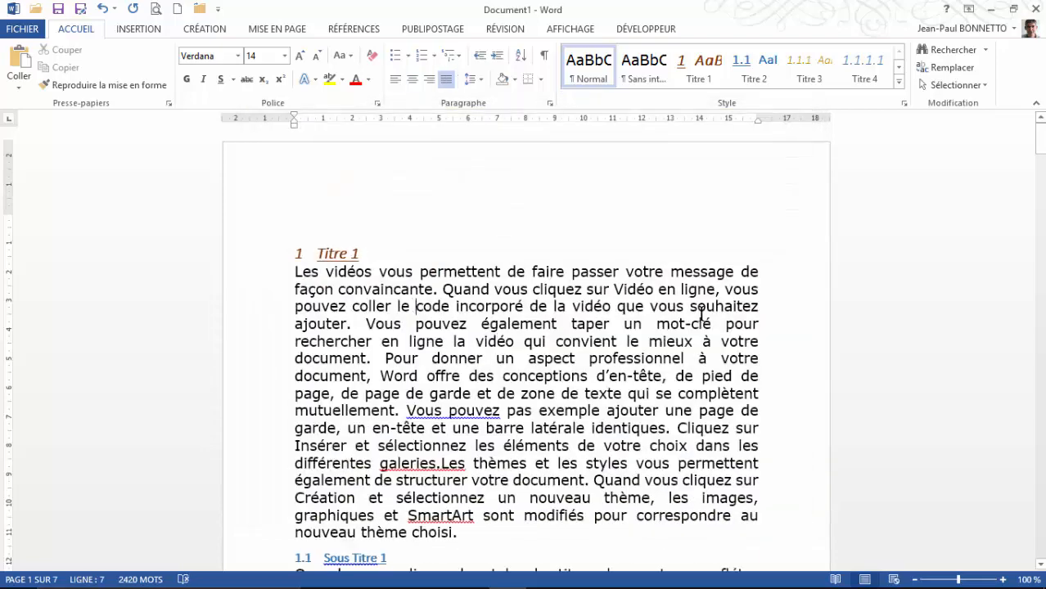
Step: Examine the body text alignment and the numbered headings from section 1 through page 3
{"action": "scroll", "coordinate": [780, 520], "scroll_direction": "down", "scroll_amount": 12}
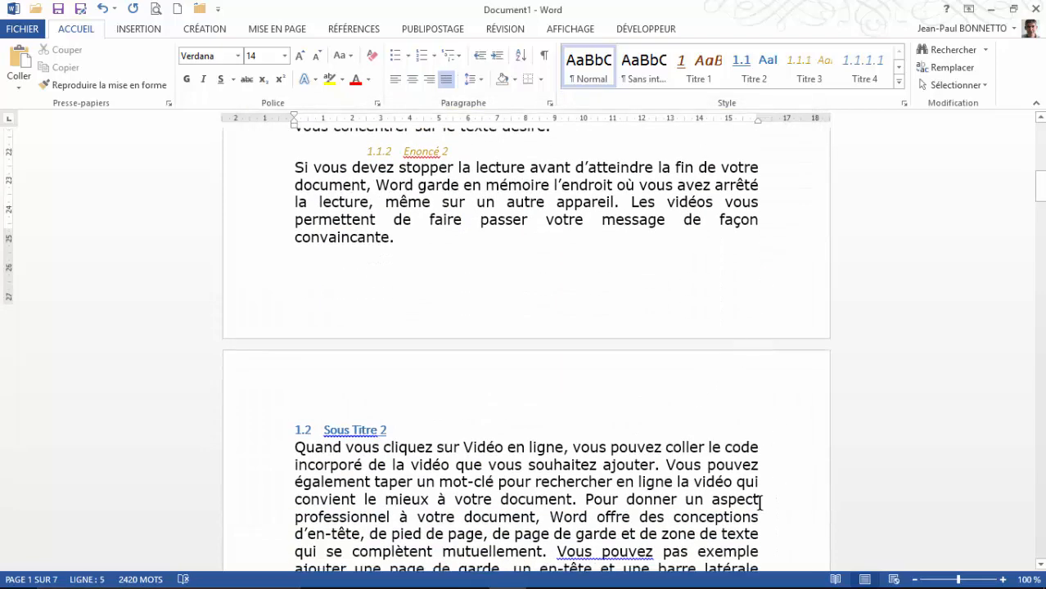
{"action": "scroll", "coordinate": [758, 501], "scroll_direction": "down", "scroll_amount": 2}
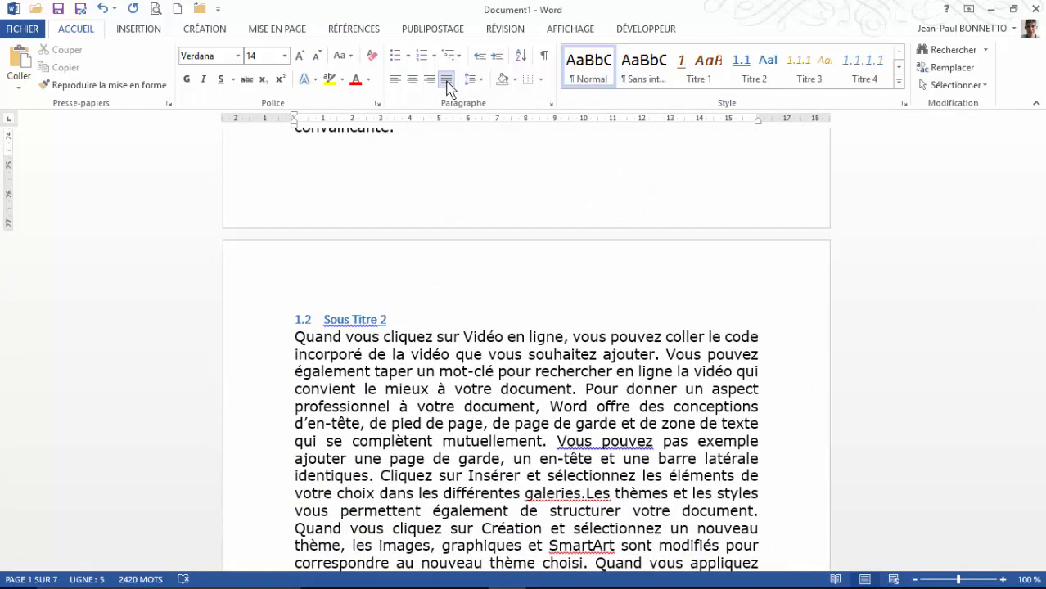
{"action": "scroll", "coordinate": [476, 486], "scroll_direction": "down", "scroll_amount": 15}
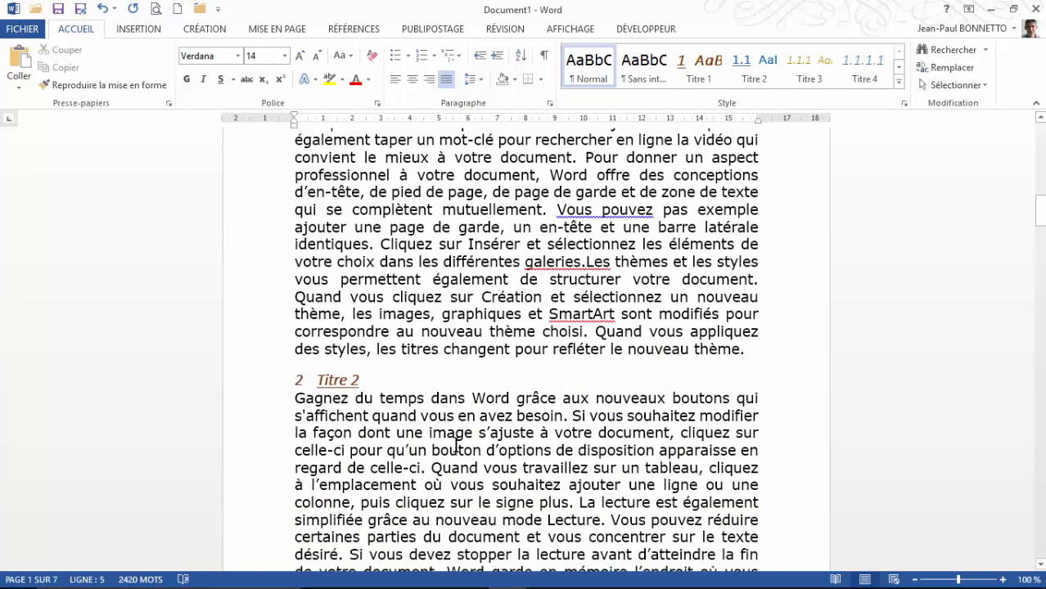
{"action": "scroll", "coordinate": [456, 442], "scroll_direction": "down", "scroll_amount": 9}
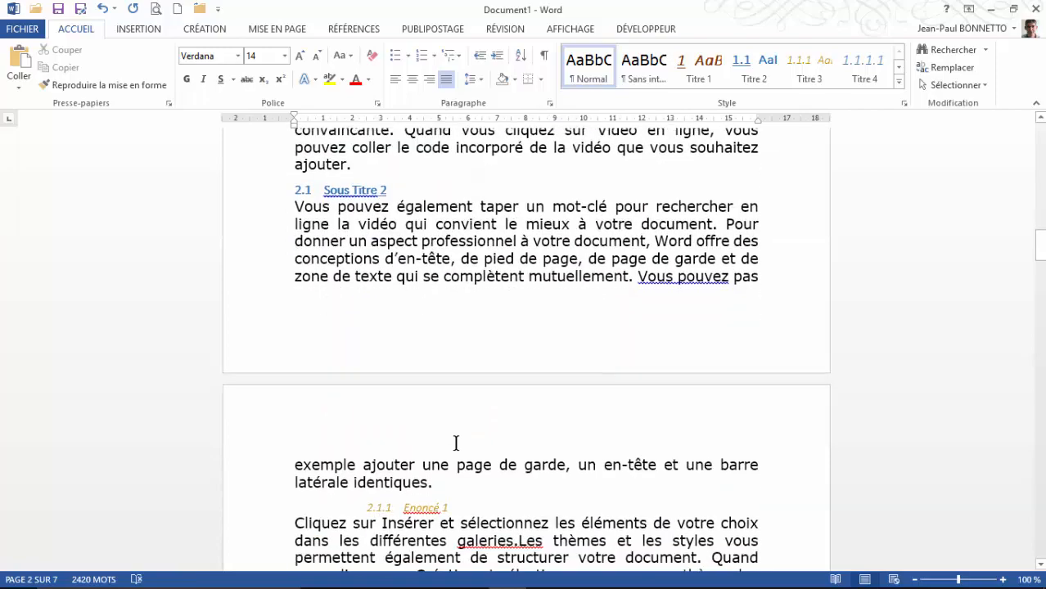
{"action": "scroll", "coordinate": [449, 415], "scroll_direction": "down", "scroll_amount": 10}
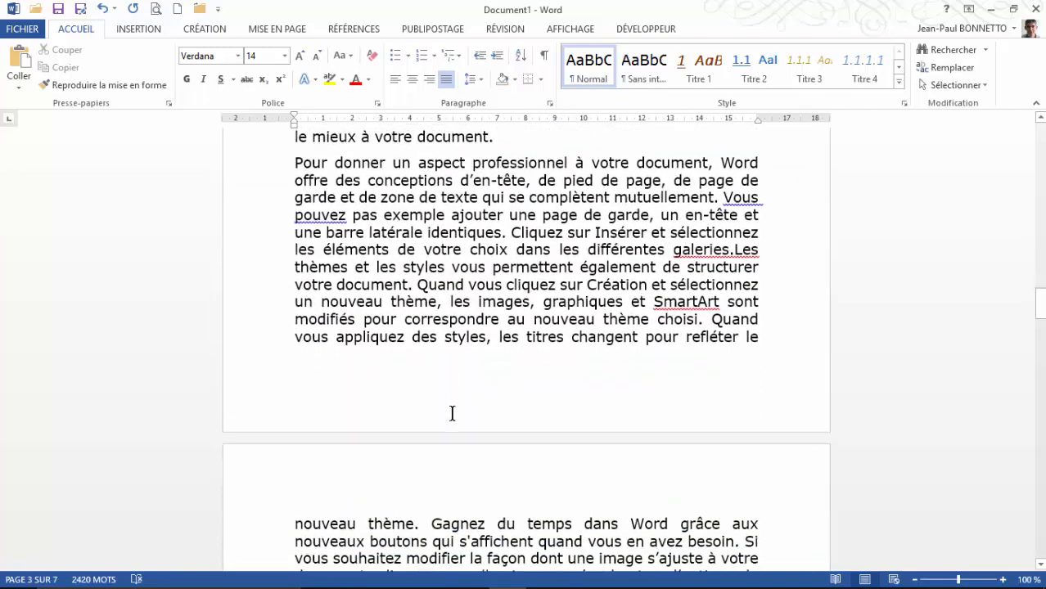
{"action": "scroll", "coordinate": [451, 411], "scroll_direction": "up", "scroll_amount": 5}
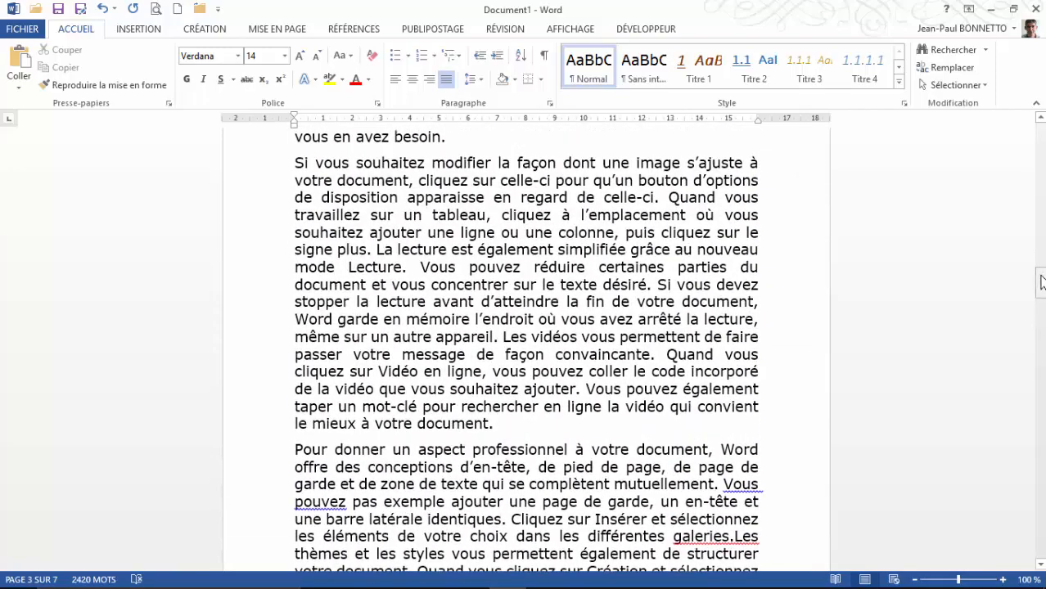
Step: Insert a blank page at the start of the document, before the first heading
{"action": "left_click_drag", "start_coordinate": [1039, 283], "coordinate": [1040, 138]}
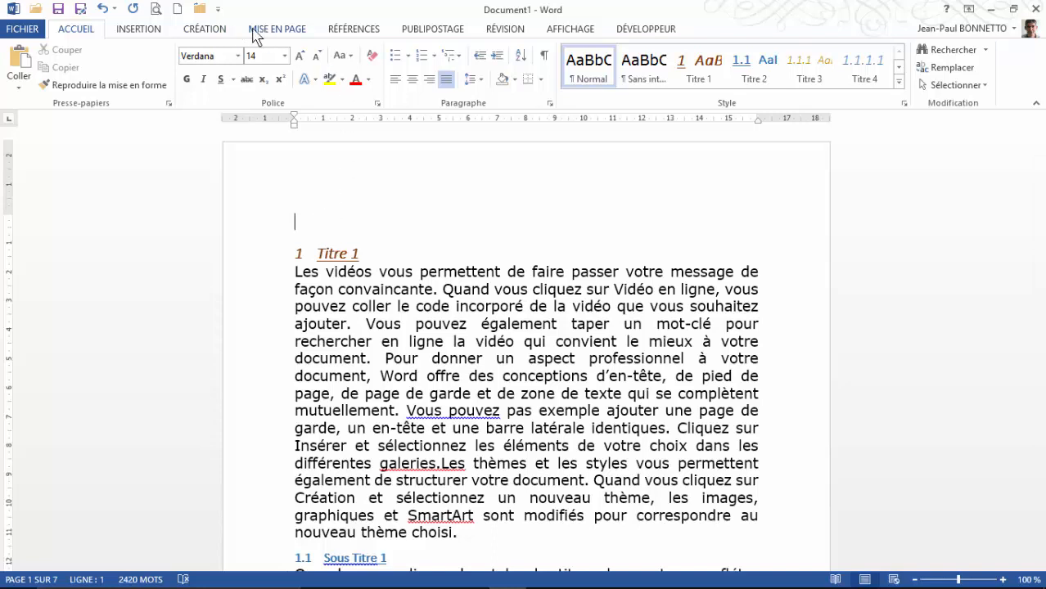
{"action": "left_click", "coordinate": [136, 29]}
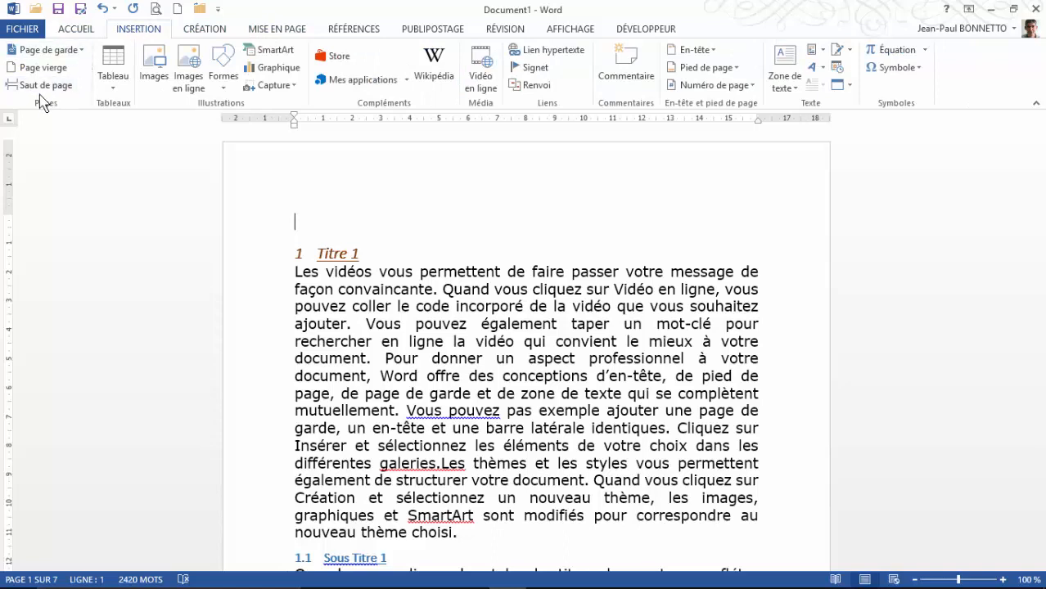
{"action": "left_click", "coordinate": [37, 67]}
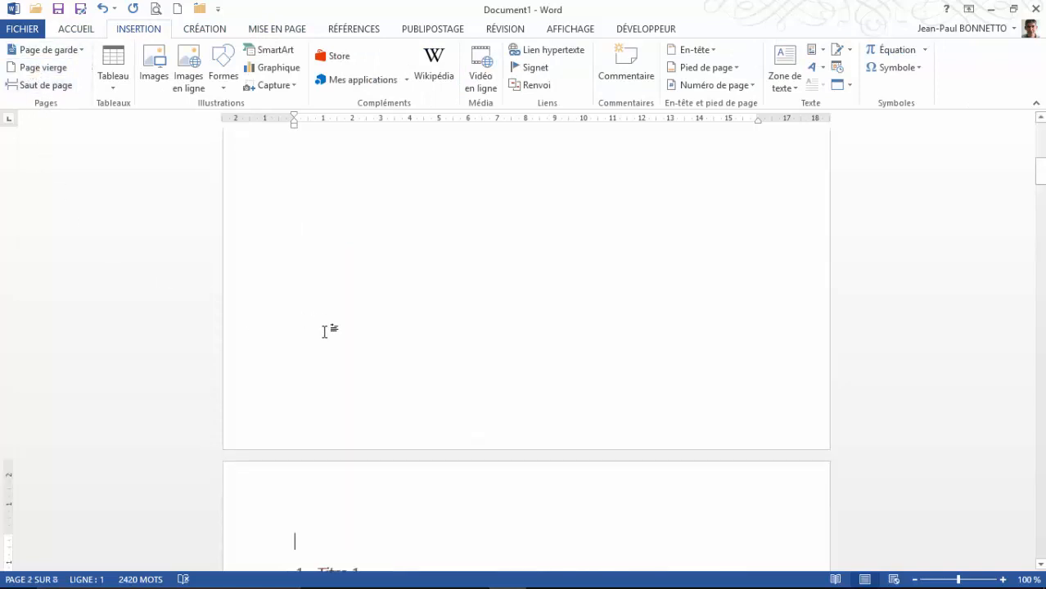
Step: Add the centred title "SOMMAIRE" on the new blank first page
{"action": "left_click", "coordinate": [361, 217]}
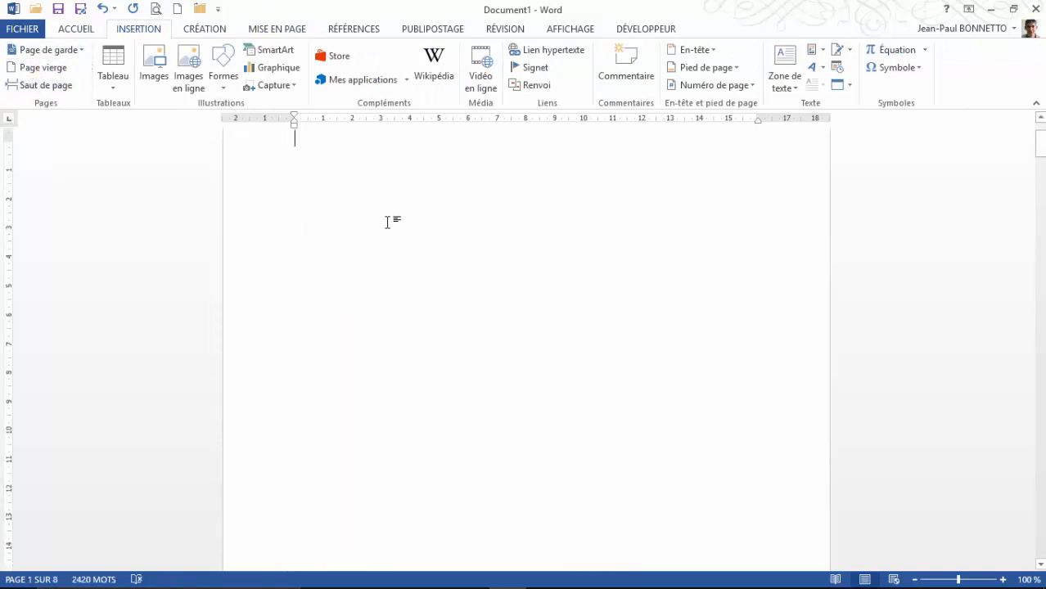
{"action": "left_click", "coordinate": [69, 27]}
{"action": "left_click", "coordinate": [413, 81]}
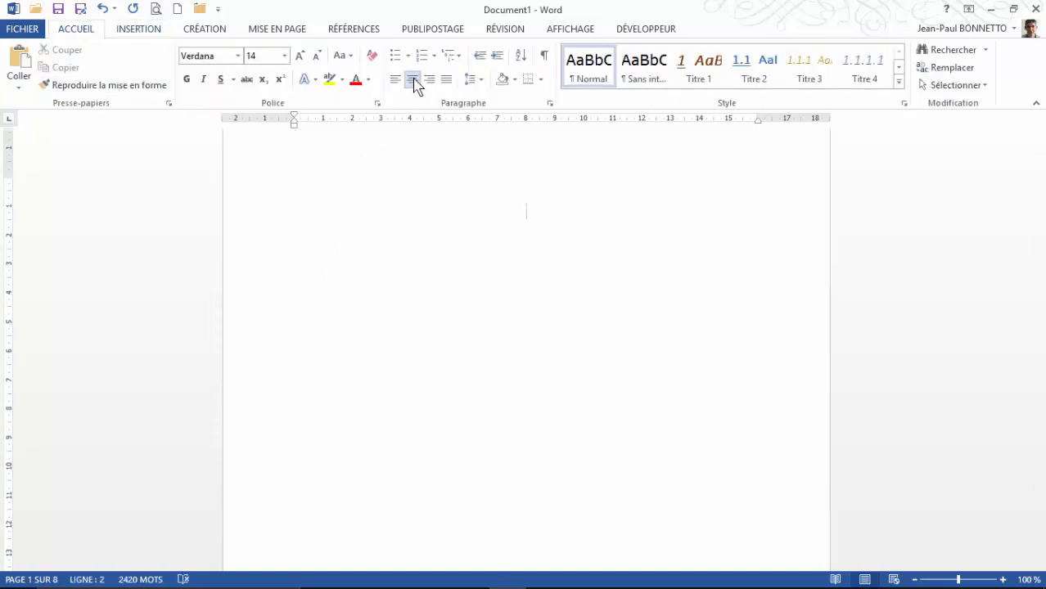
{"action": "type", "text": "SOMMAIRE"}
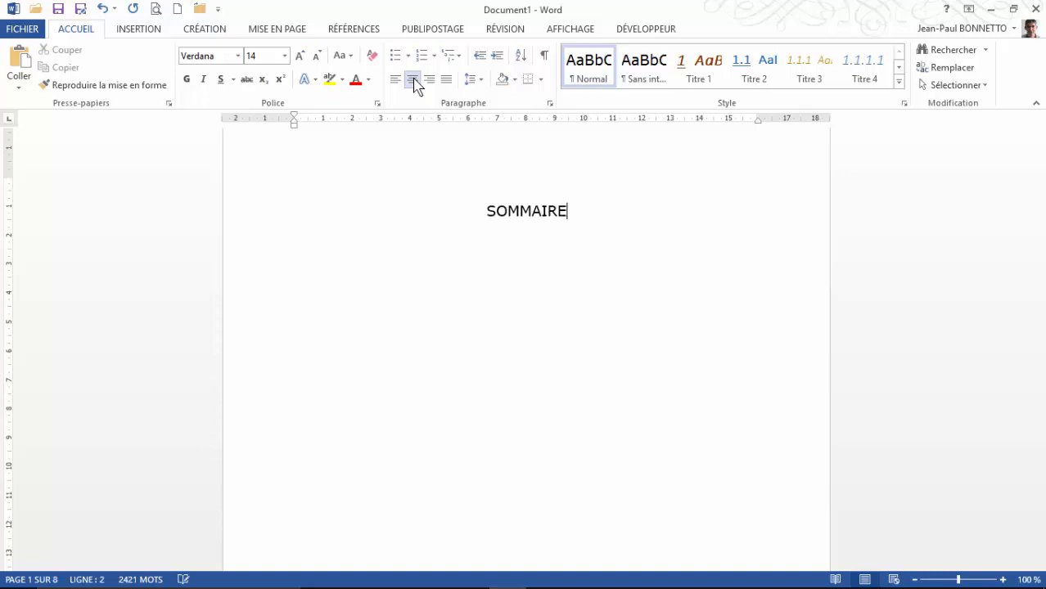
Step: Apply the bold blue text effect with a shadow to the SOMMAIRE title
{"action": "double_click", "coordinate": [511, 208]}
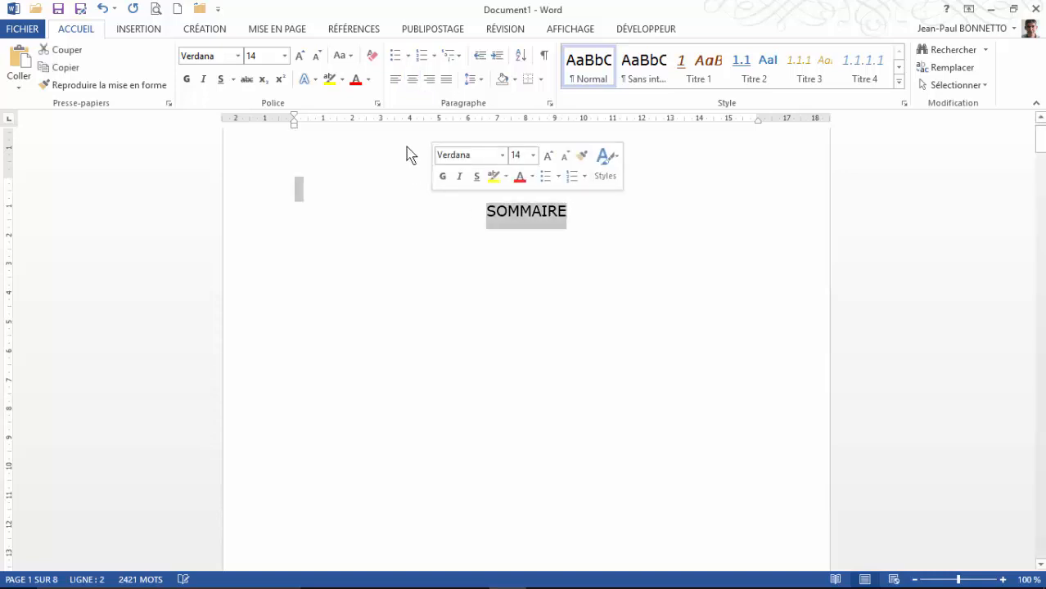
{"action": "left_click", "coordinate": [314, 80]}
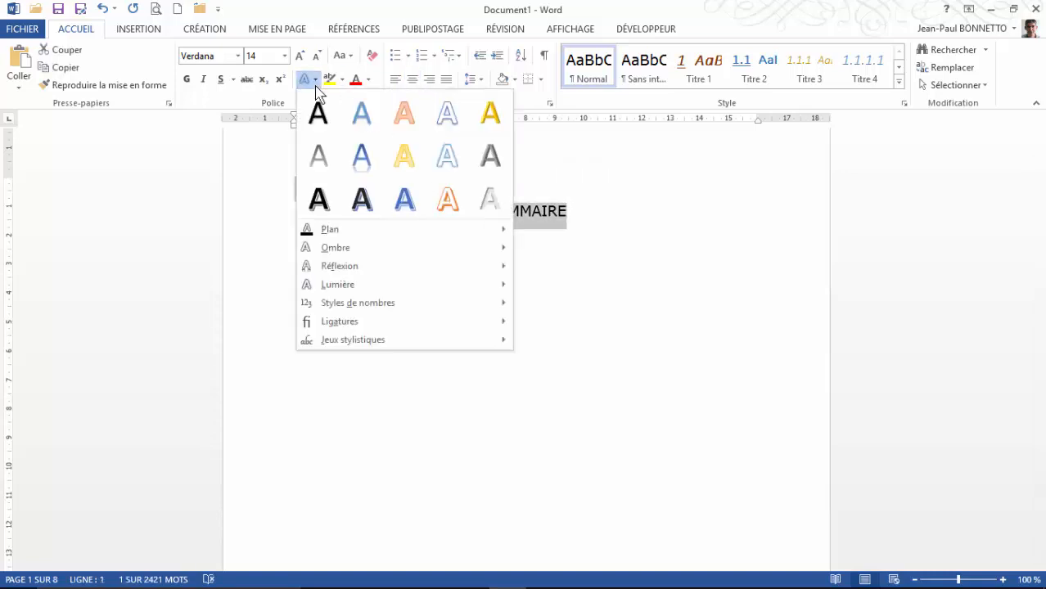
{"action": "left_click", "coordinate": [400, 202]}
{"action": "left_click", "coordinate": [290, 273]}
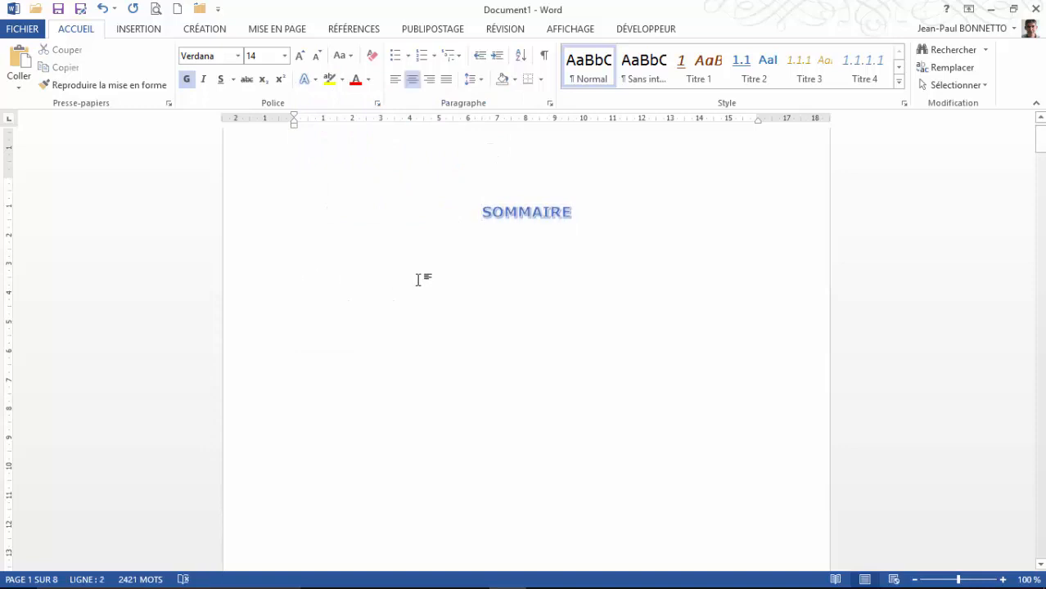
Step: Add a new justified empty paragraph below the SOMMAIRE title
{"action": "left_click", "coordinate": [600, 212]}
{"action": "key", "text": "Return"}
{"action": "key", "text": "ctrl+j"}
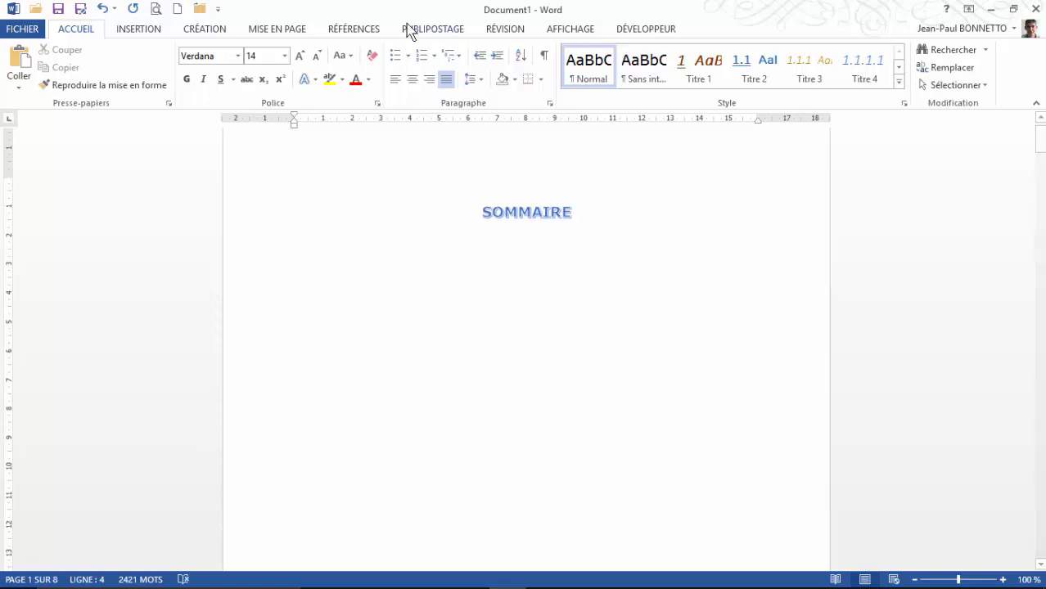
Step: Insert a custom table of contents below the SOMMAIRE title, showing 3 heading levels
{"action": "left_click", "coordinate": [357, 31]}
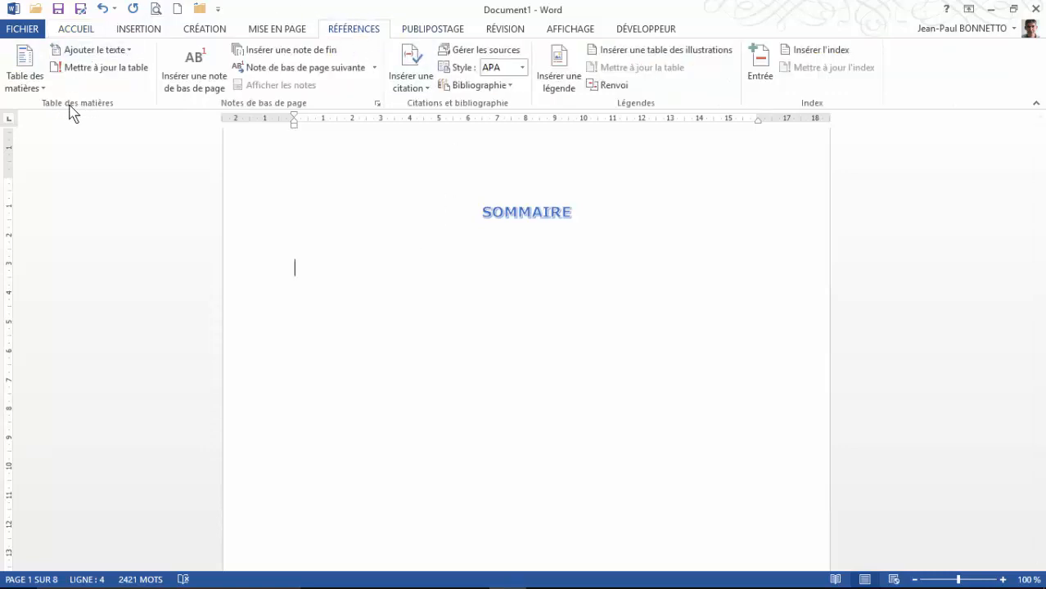
{"action": "left_click", "coordinate": [22, 59]}
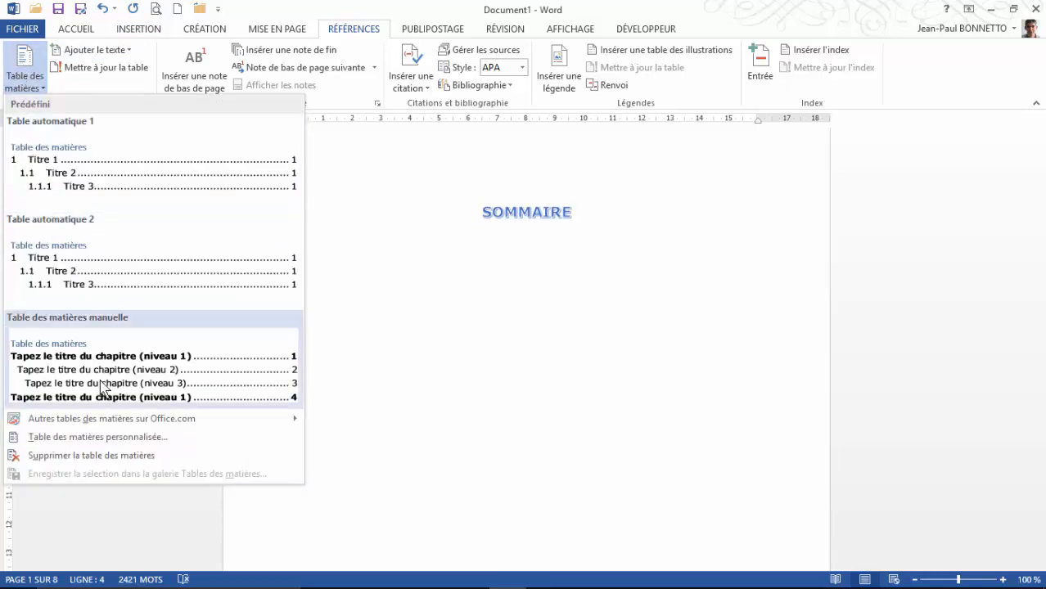
{"action": "left_click", "coordinate": [90, 438]}
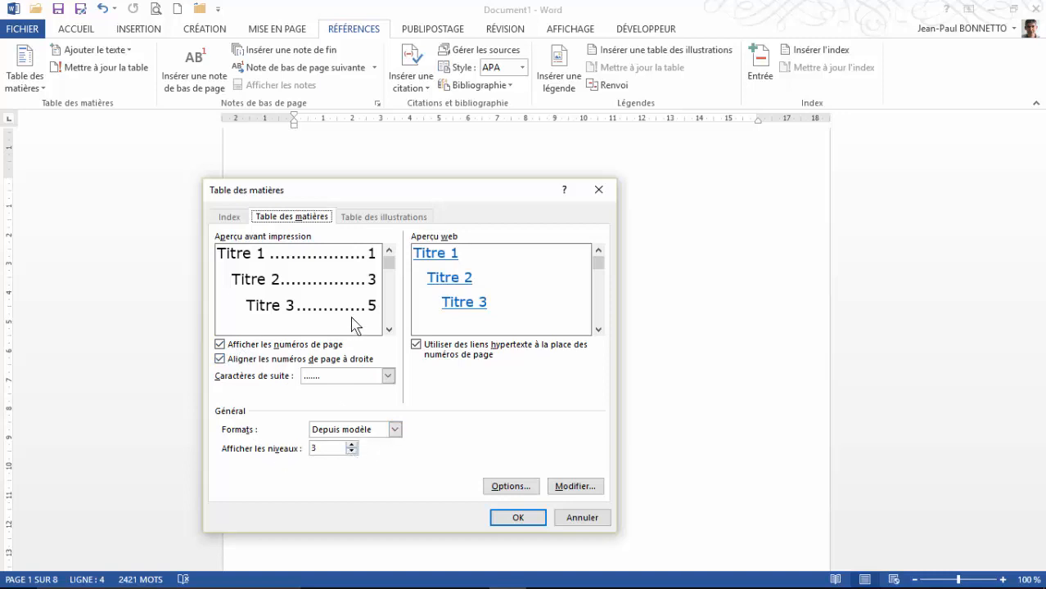
{"action": "left_click", "coordinate": [351, 445]}
{"action": "left_click", "coordinate": [351, 451]}
{"action": "left_click", "coordinate": [352, 451]}
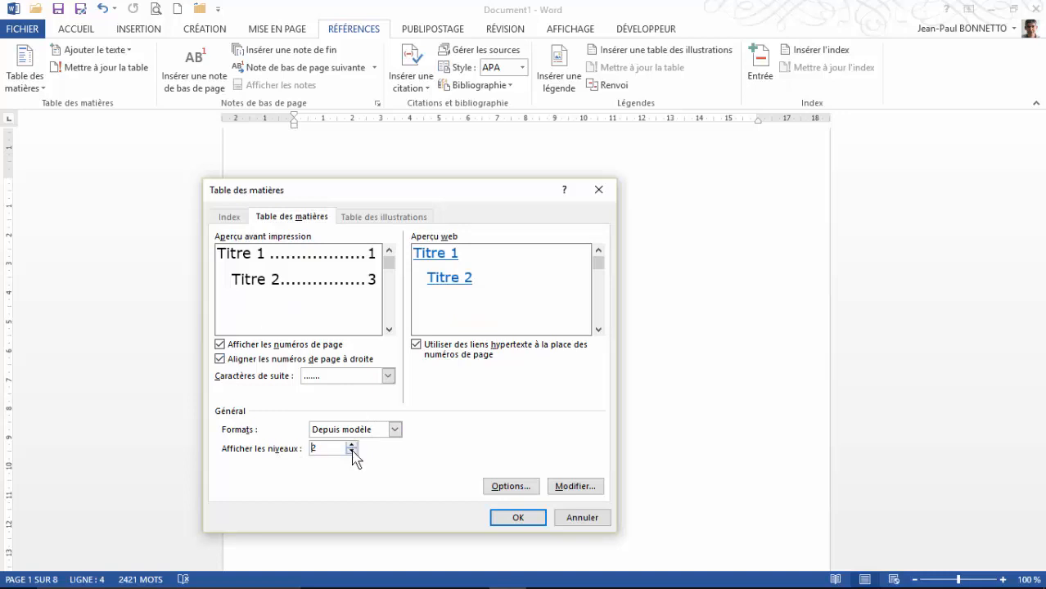
{"action": "left_click", "coordinate": [352, 445]}
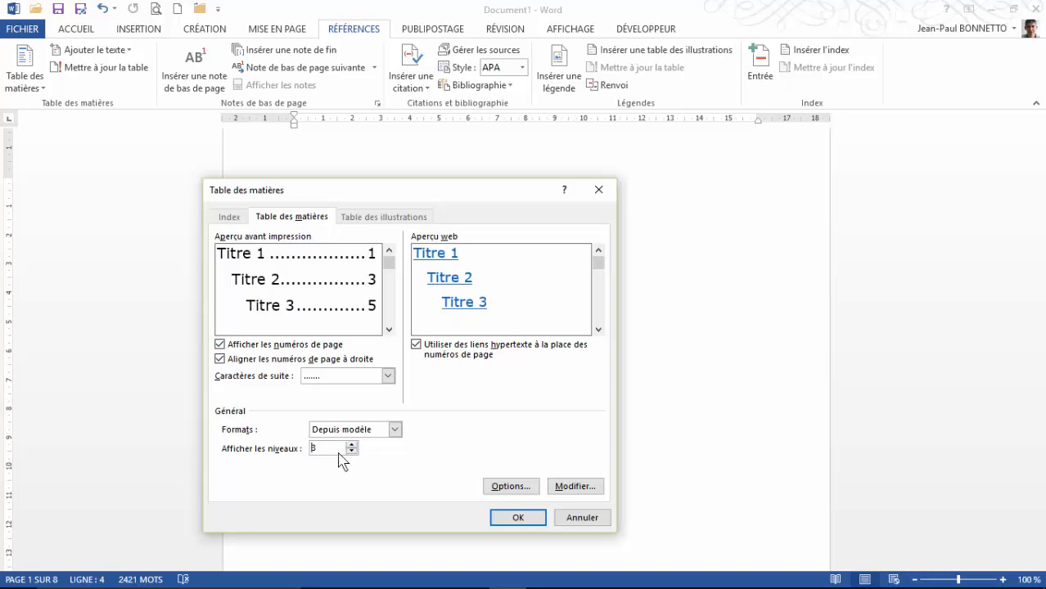
{"action": "left_click", "coordinate": [517, 517]}
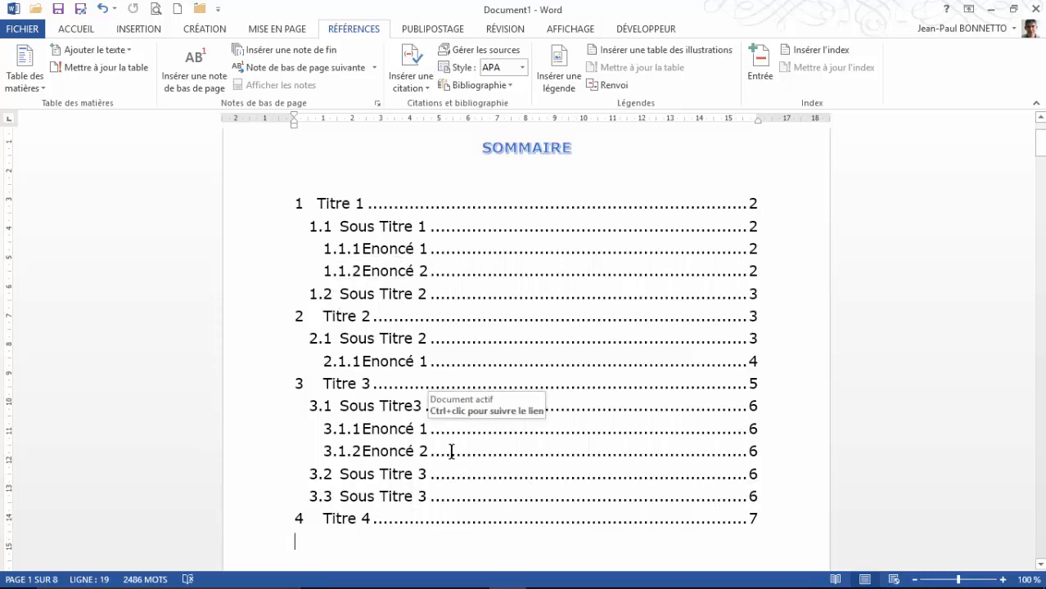
Step: Follow the table of contents link to the Titre 3 section and return to the SOMMAIRE page
{"action": "left_click", "coordinate": [350, 383], "text": "ctrl"}
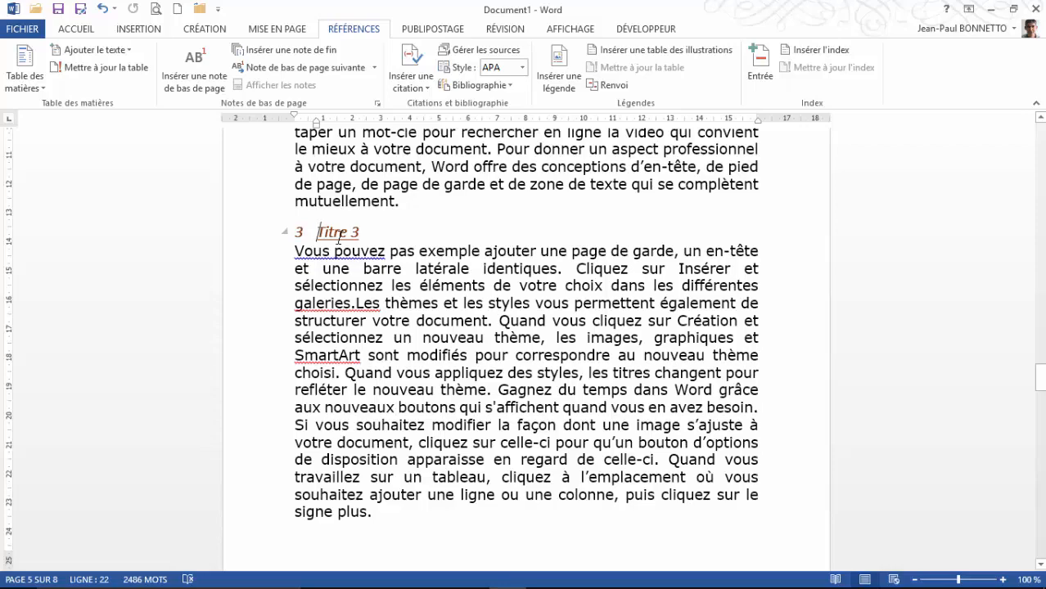
{"action": "left_click_drag", "start_coordinate": [1039, 377], "coordinate": [1040, 124]}
{"action": "scroll", "coordinate": [345, 373], "scroll_direction": "down", "scroll_amount": 5}
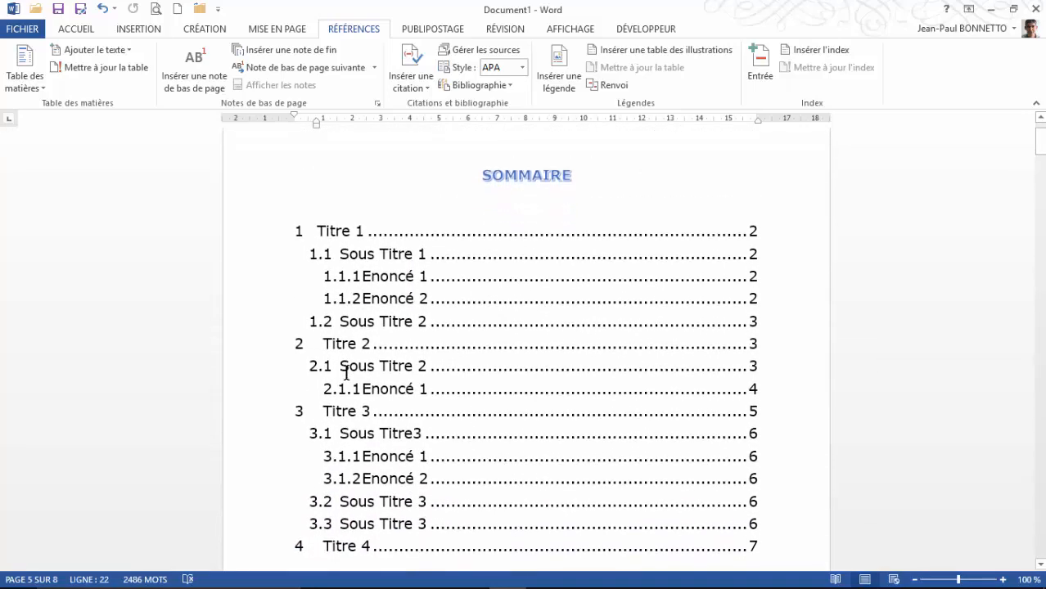
{"action": "scroll", "coordinate": [345, 373], "scroll_direction": "up", "scroll_amount": 2}
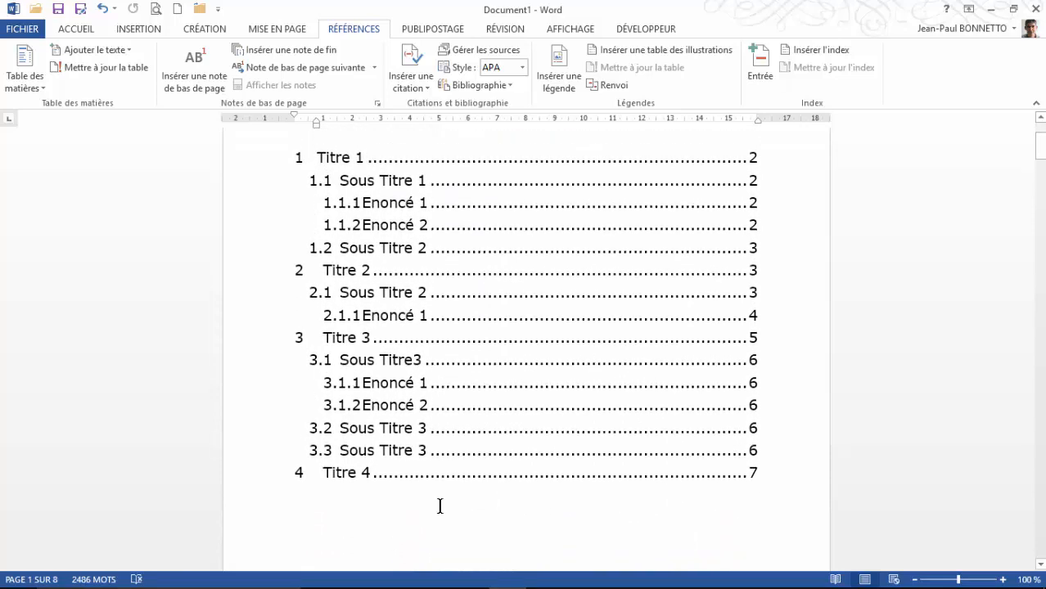
{"action": "scroll", "coordinate": [439, 506], "scroll_direction": "up", "scroll_amount": 1}
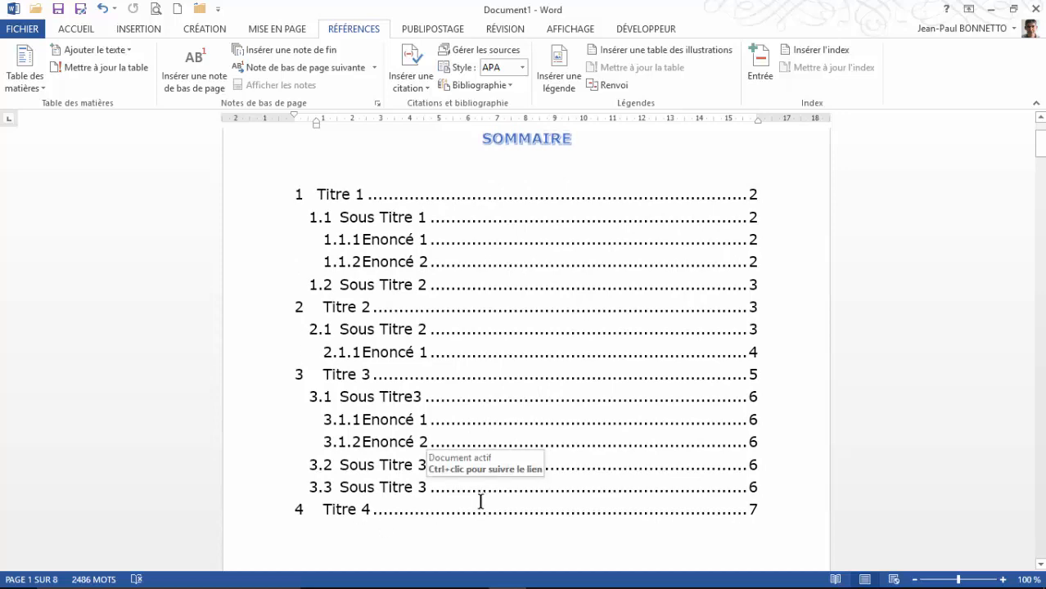
Step: Modify the Titre 1 style to use Roman numeral numbering (I., II., III.) and apply the change
{"action": "scroll", "coordinate": [399, 476], "scroll_direction": "down", "scroll_amount": 10}
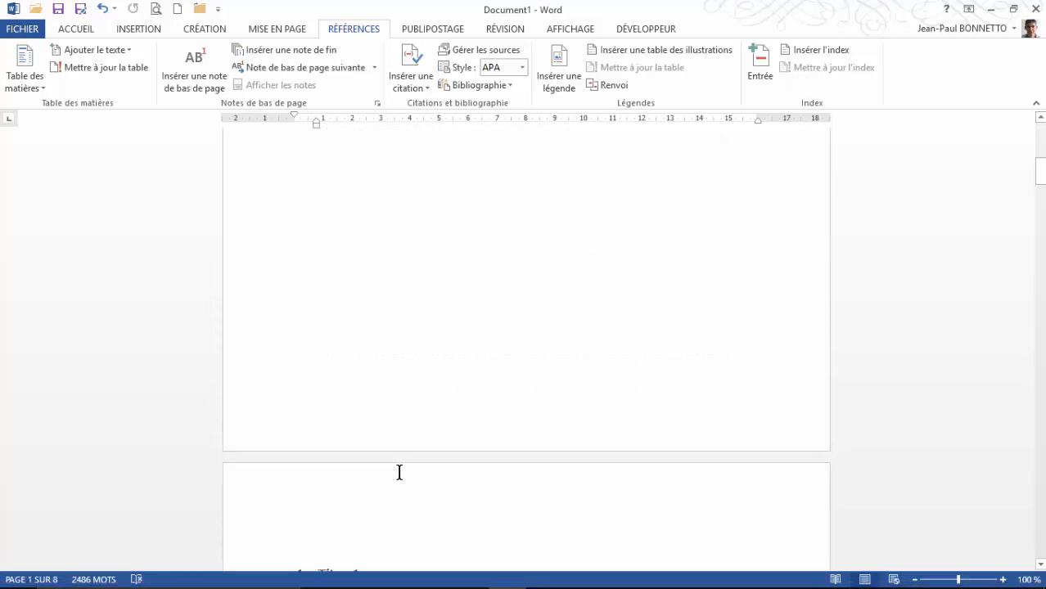
{"action": "scroll", "coordinate": [399, 473], "scroll_direction": "down", "scroll_amount": 10}
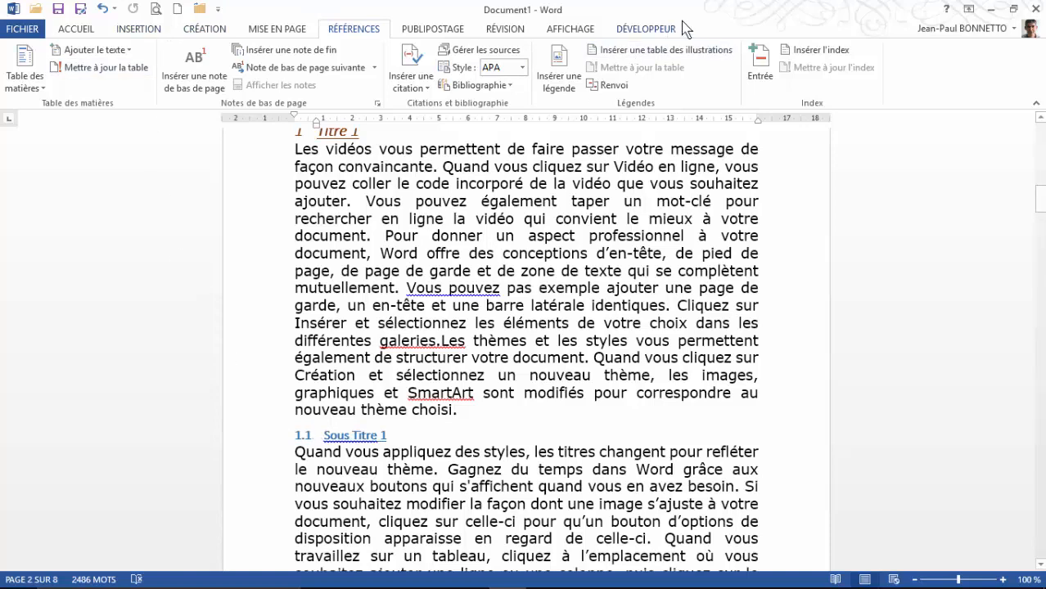
{"action": "left_click", "coordinate": [75, 31]}
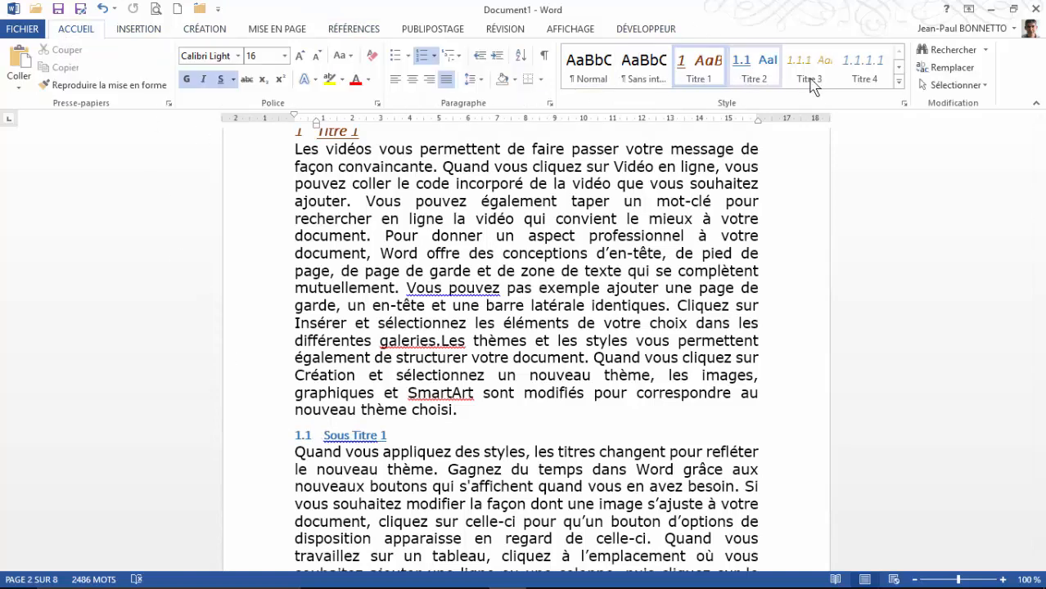
{"action": "right_click", "coordinate": [698, 66]}
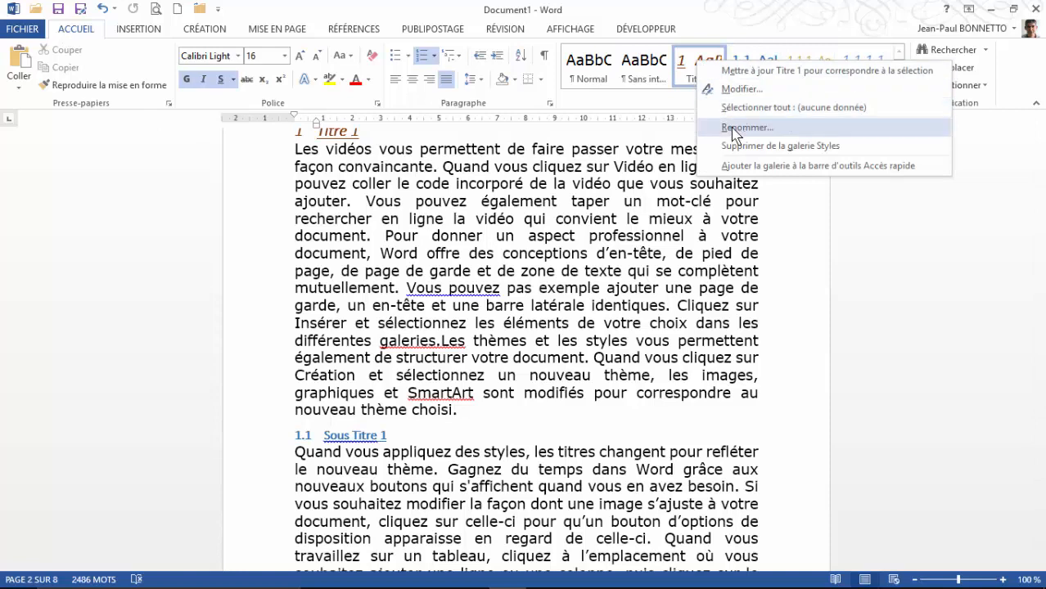
{"action": "left_click", "coordinate": [736, 88]}
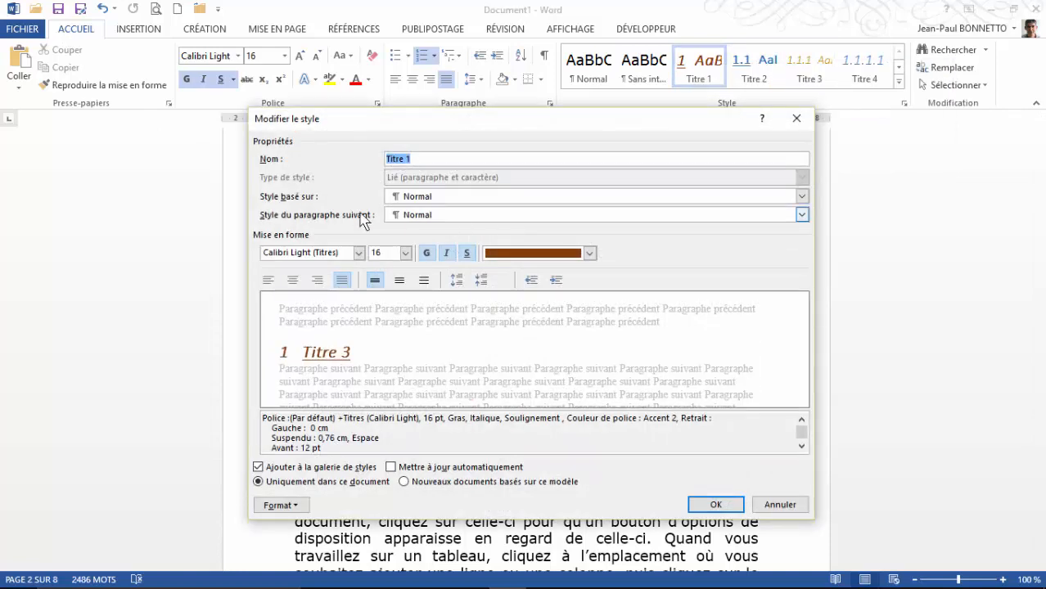
{"action": "left_click", "coordinate": [287, 505]}
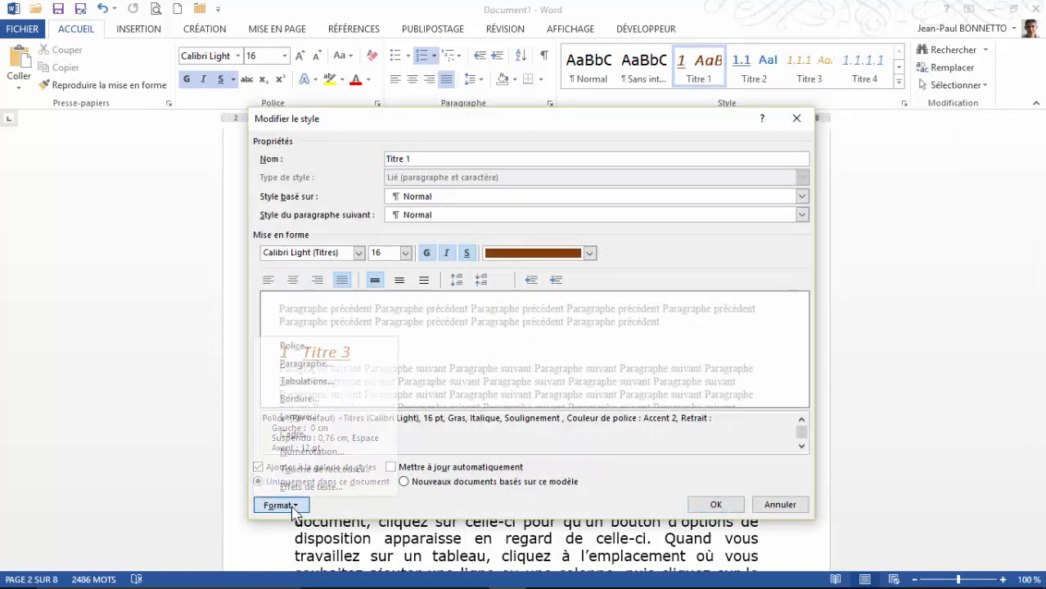
{"action": "left_click", "coordinate": [324, 451]}
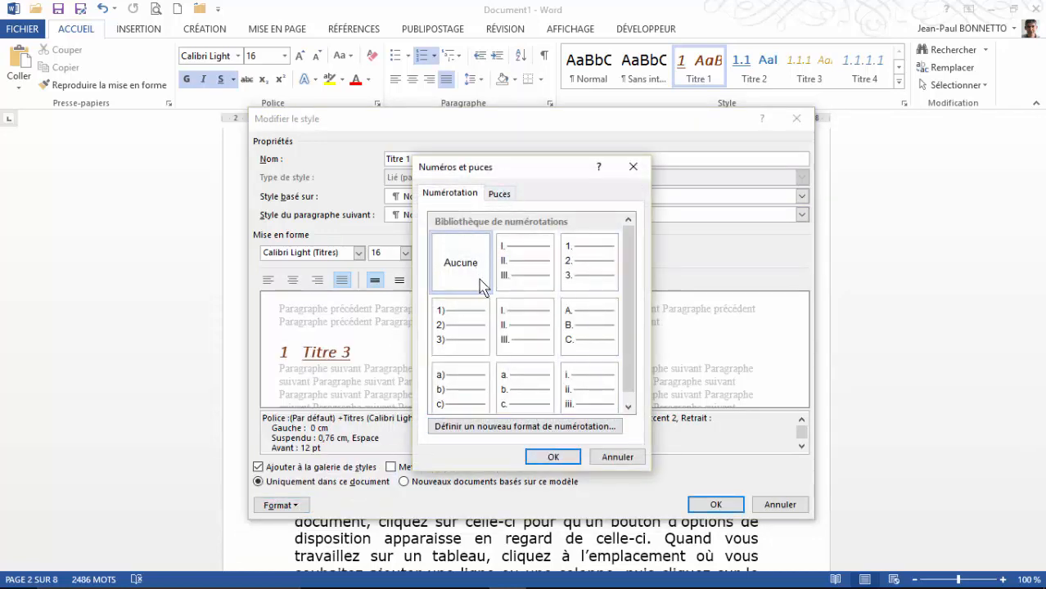
{"action": "left_click_drag", "start_coordinate": [632, 283], "coordinate": [630, 292]}
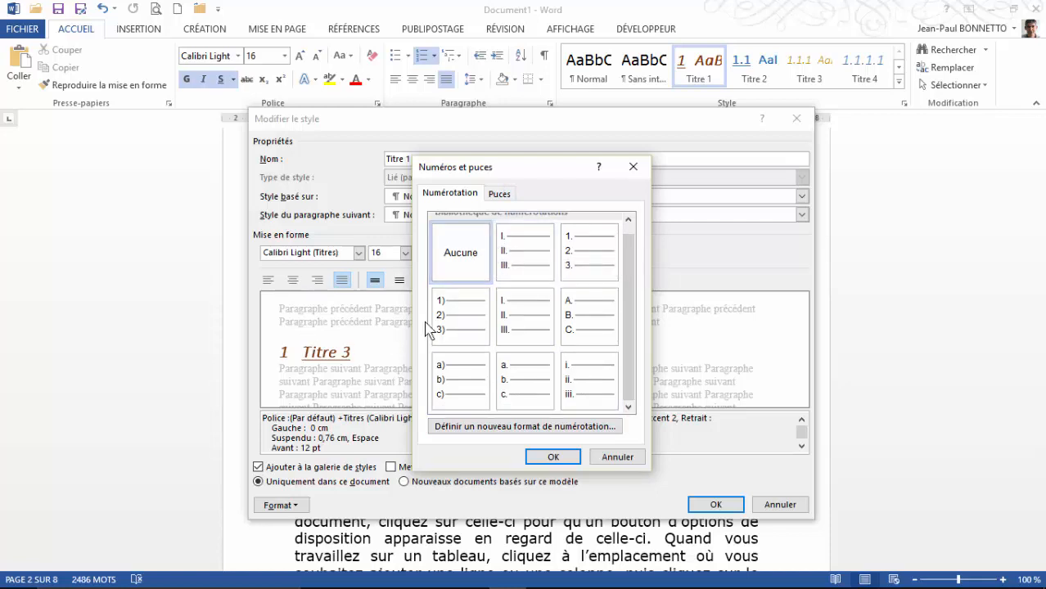
{"action": "left_click", "coordinate": [510, 255]}
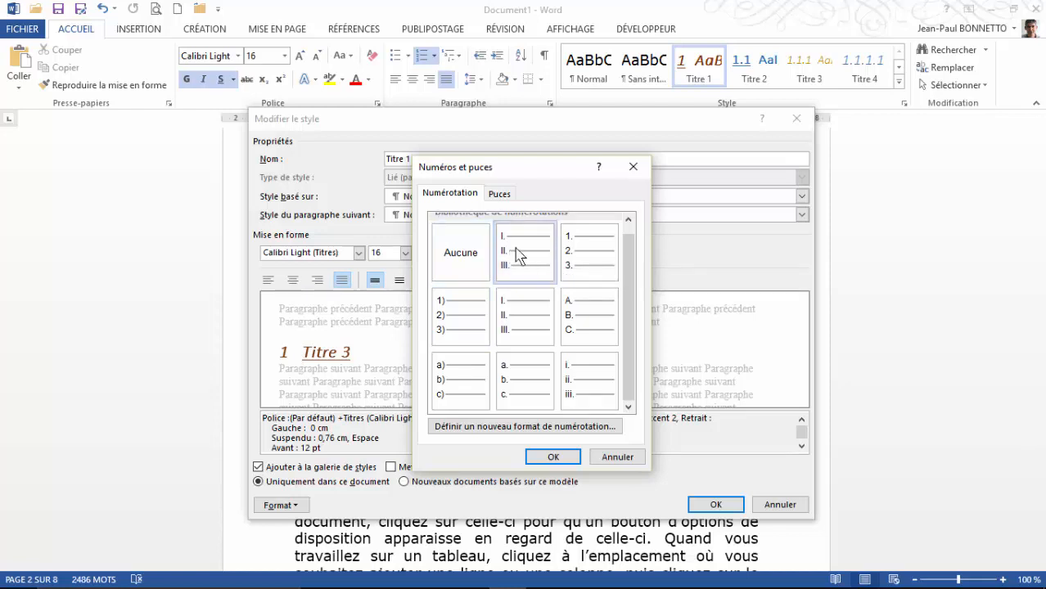
{"action": "left_click", "coordinate": [544, 456]}
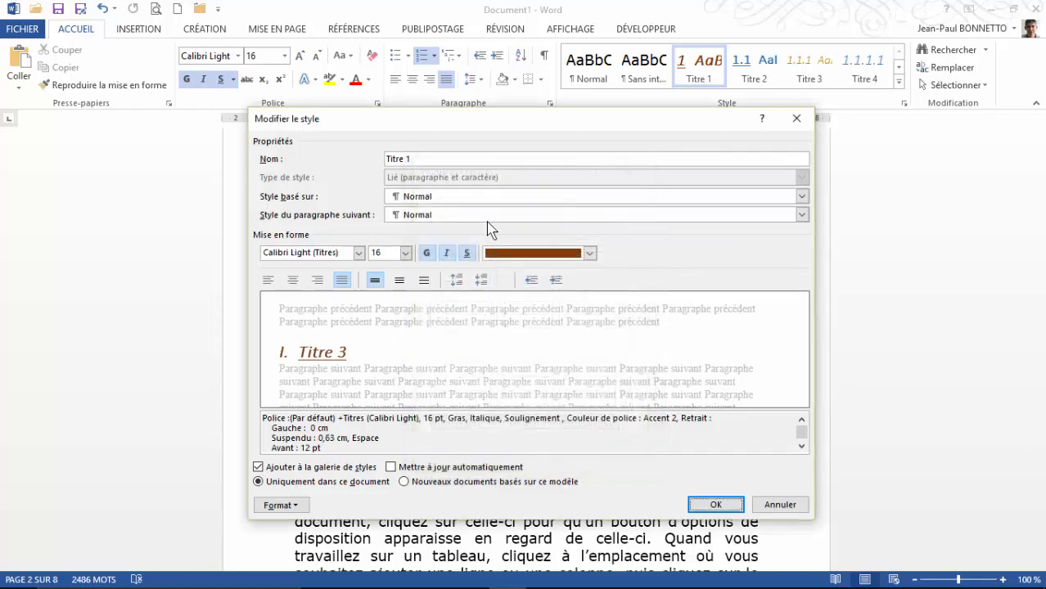
{"action": "left_click", "coordinate": [715, 505]}
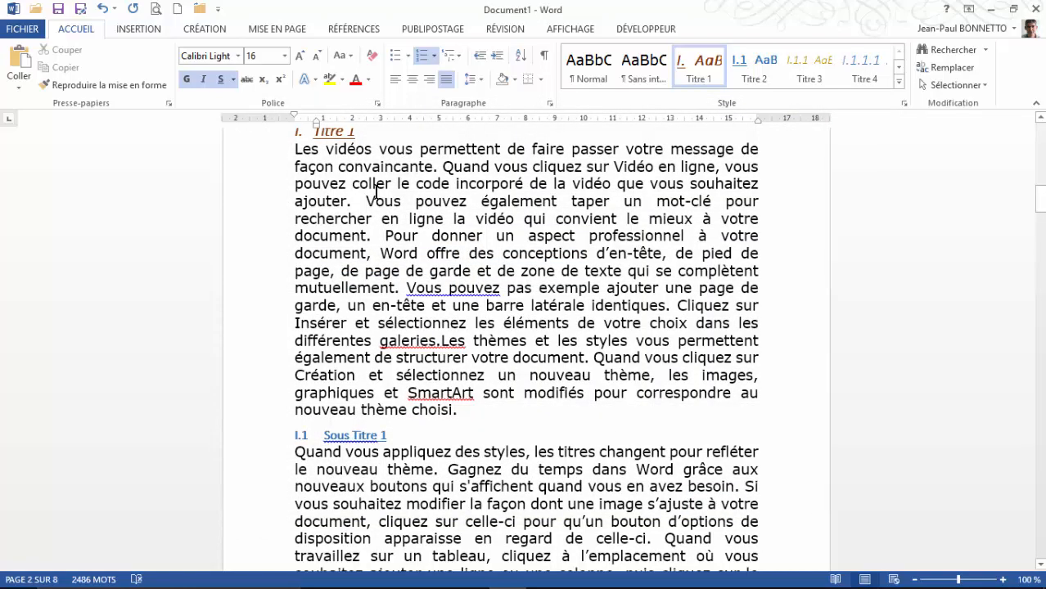
Step: Examine the numbering of the headings and subheadings from Titre 1 through the Titre 3 section
{"action": "scroll", "coordinate": [376, 189], "scroll_direction": "up", "scroll_amount": 3}
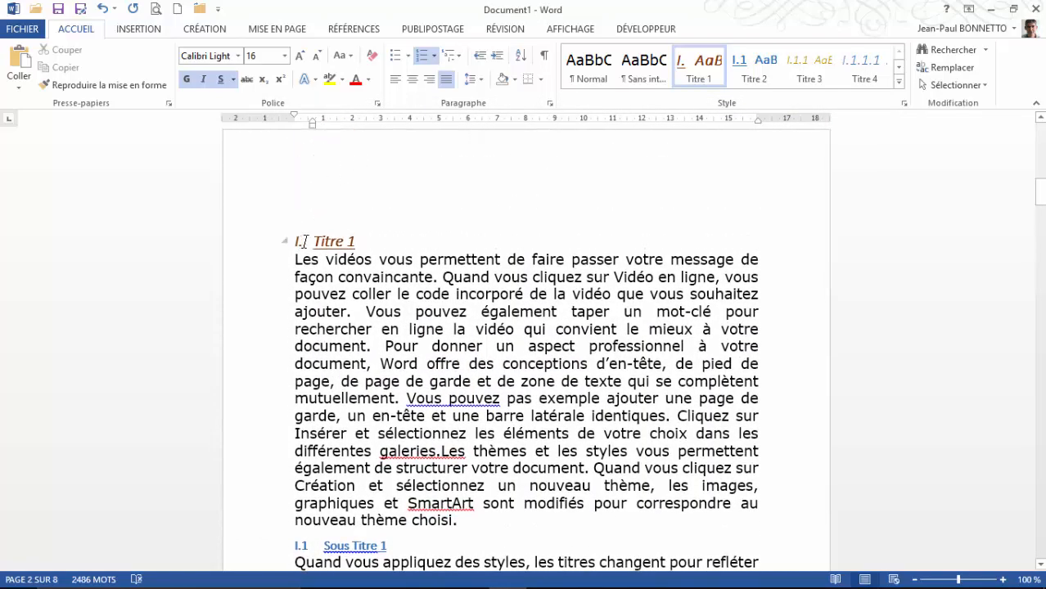
{"action": "scroll", "coordinate": [432, 259], "scroll_direction": "down", "scroll_amount": 20}
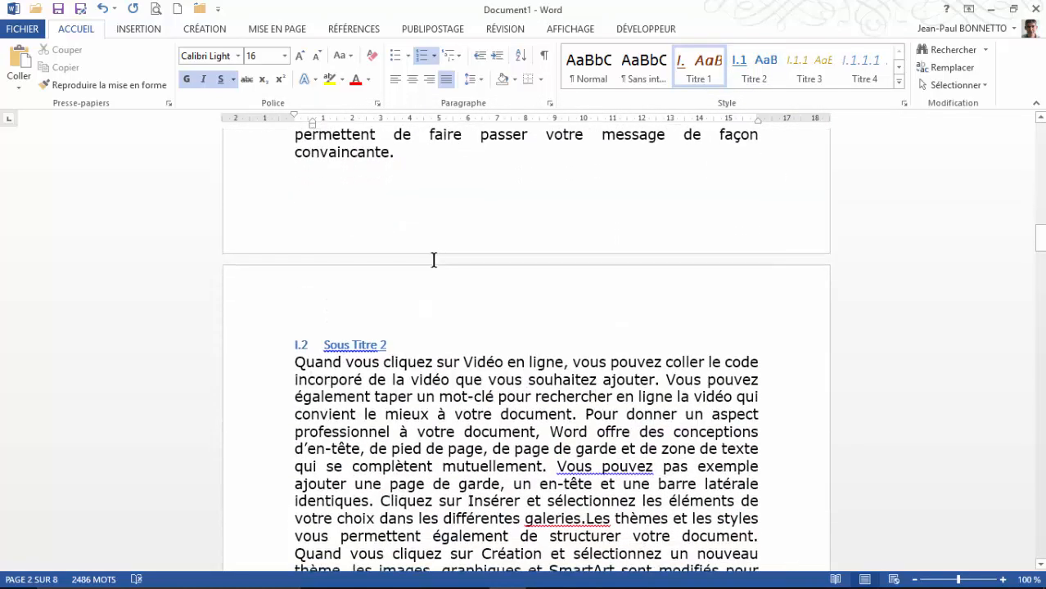
{"action": "scroll", "coordinate": [434, 259], "scroll_direction": "down", "scroll_amount": 11}
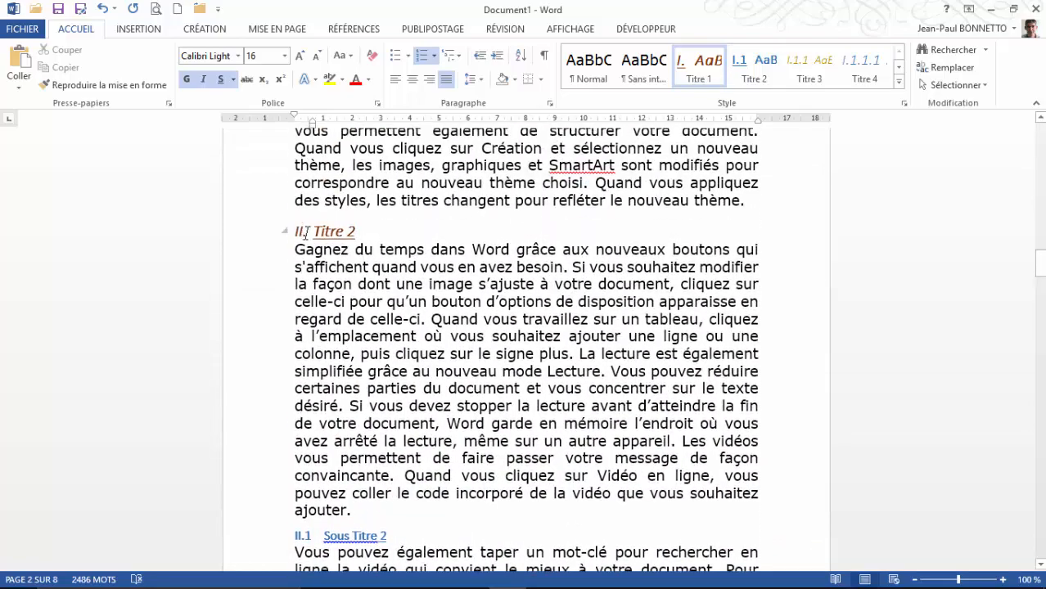
{"action": "scroll", "coordinate": [403, 262], "scroll_direction": "down", "scroll_amount": 15}
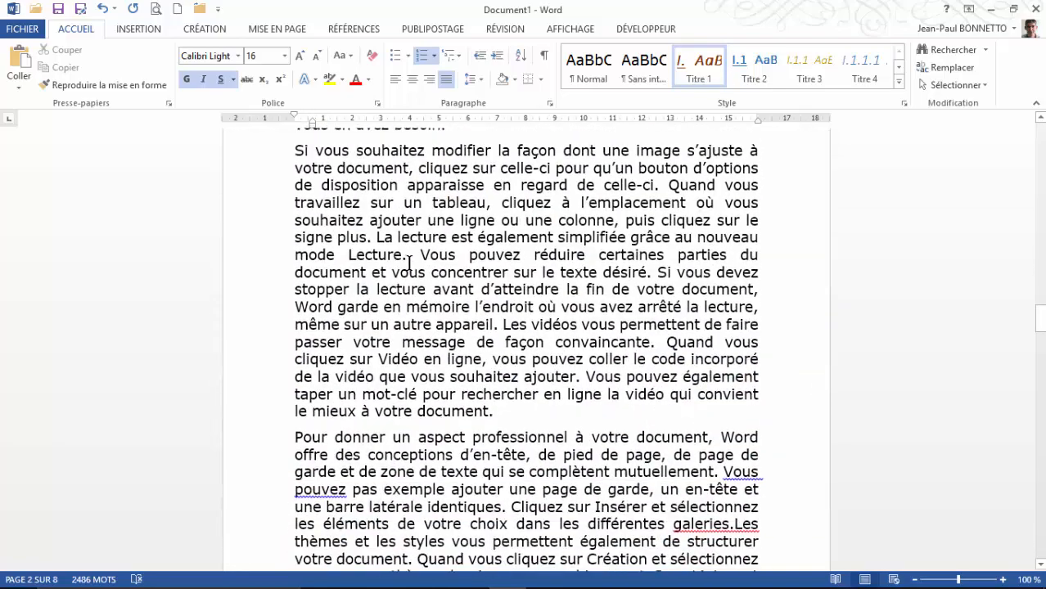
{"action": "scroll", "coordinate": [409, 262], "scroll_direction": "down", "scroll_amount": 20}
{"action": "scroll", "coordinate": [358, 423], "scroll_direction": "down", "scroll_amount": 4}
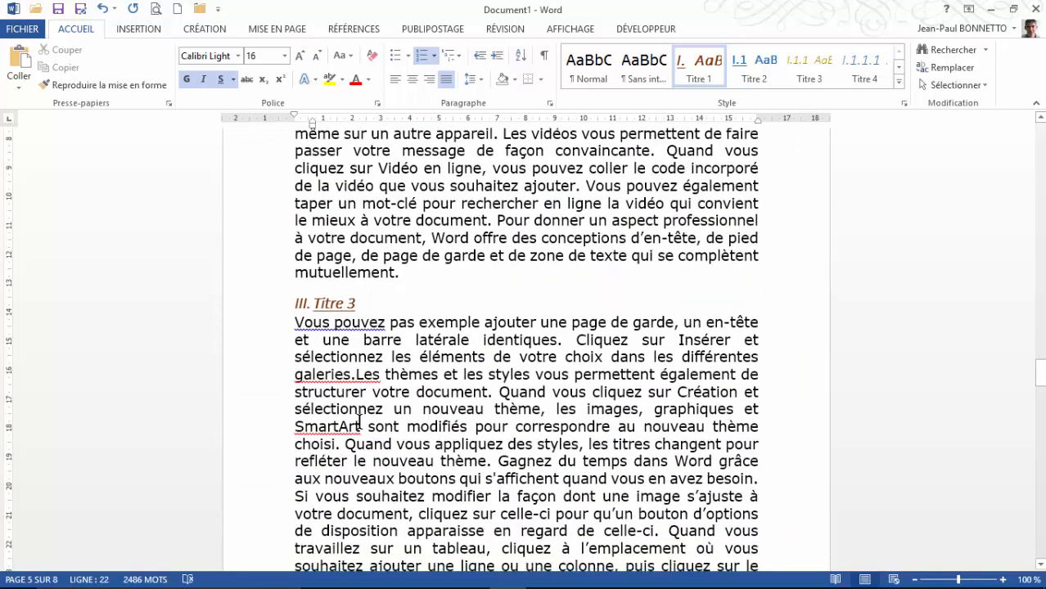
{"action": "scroll", "coordinate": [359, 422], "scroll_direction": "down", "scroll_amount": 15}
{"action": "left_click_drag", "start_coordinate": [1039, 422], "coordinate": [1040, 415]}
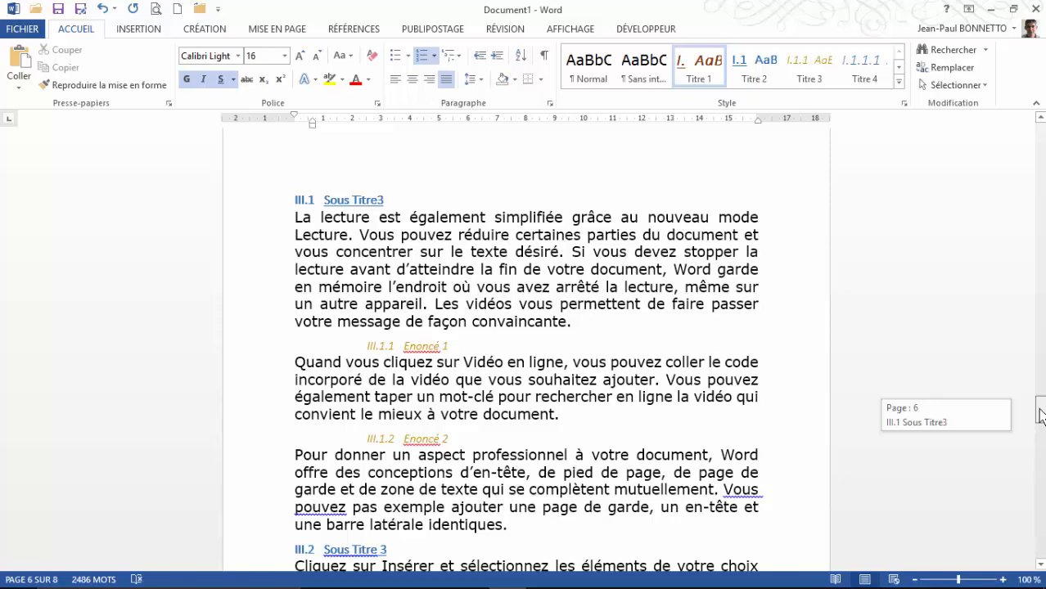
Step: Update the entire table of contents under SOMMAIRE, not only its page numbers
{"action": "left_click_drag", "start_coordinate": [1039, 416], "coordinate": [1015, 123]}
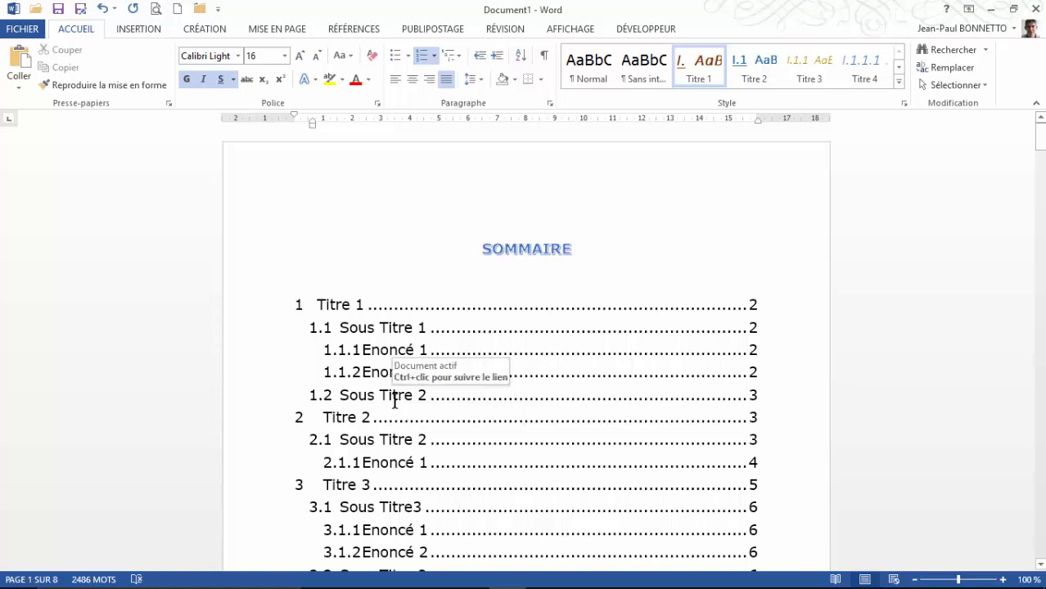
{"action": "scroll", "coordinate": [400, 368], "scroll_direction": "down", "scroll_amount": 1}
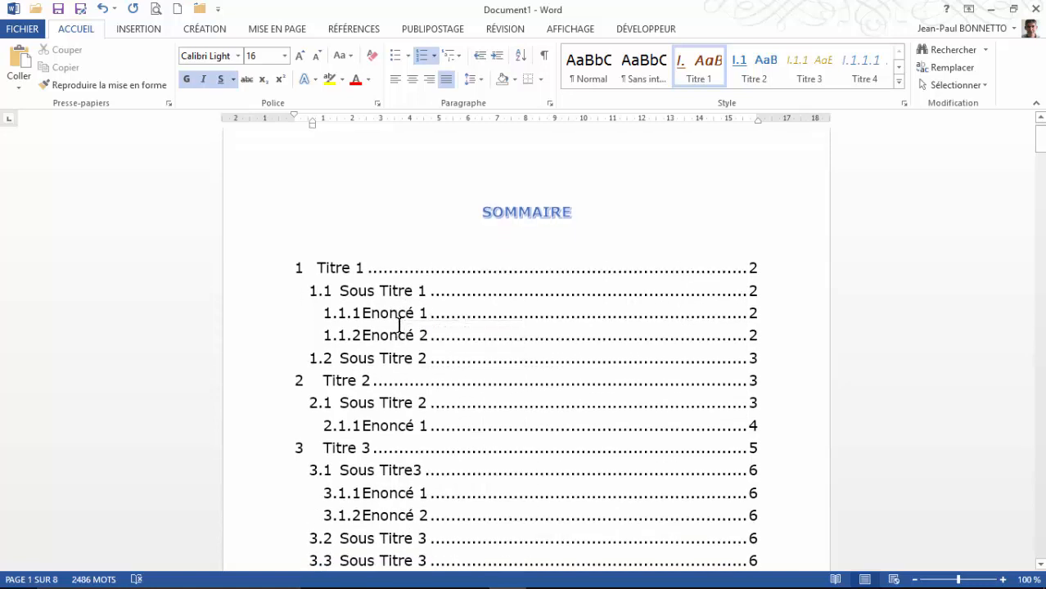
{"action": "right_click", "coordinate": [401, 319]}
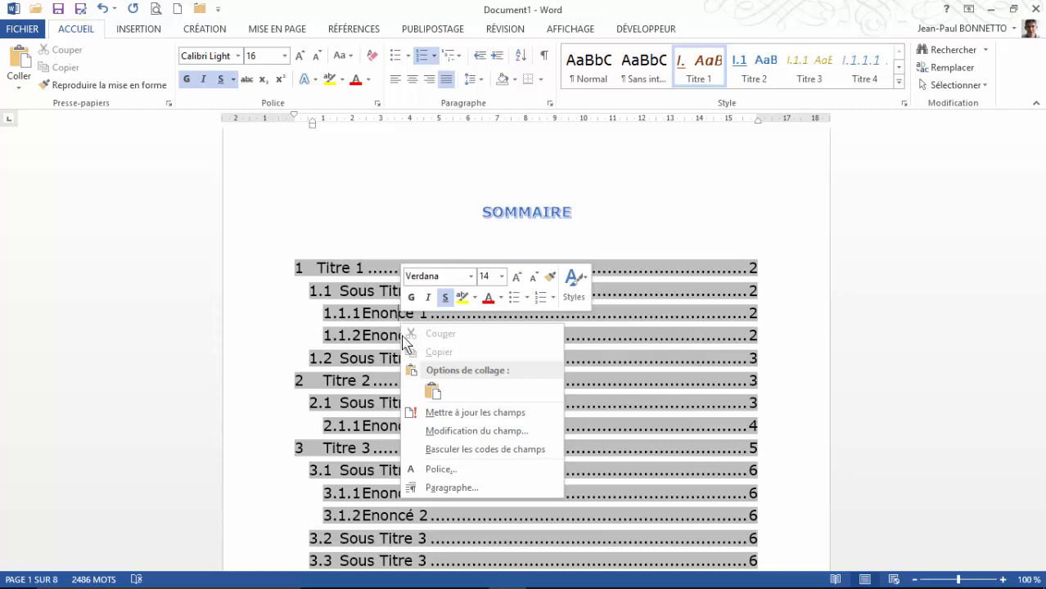
{"action": "left_click", "coordinate": [460, 414]}
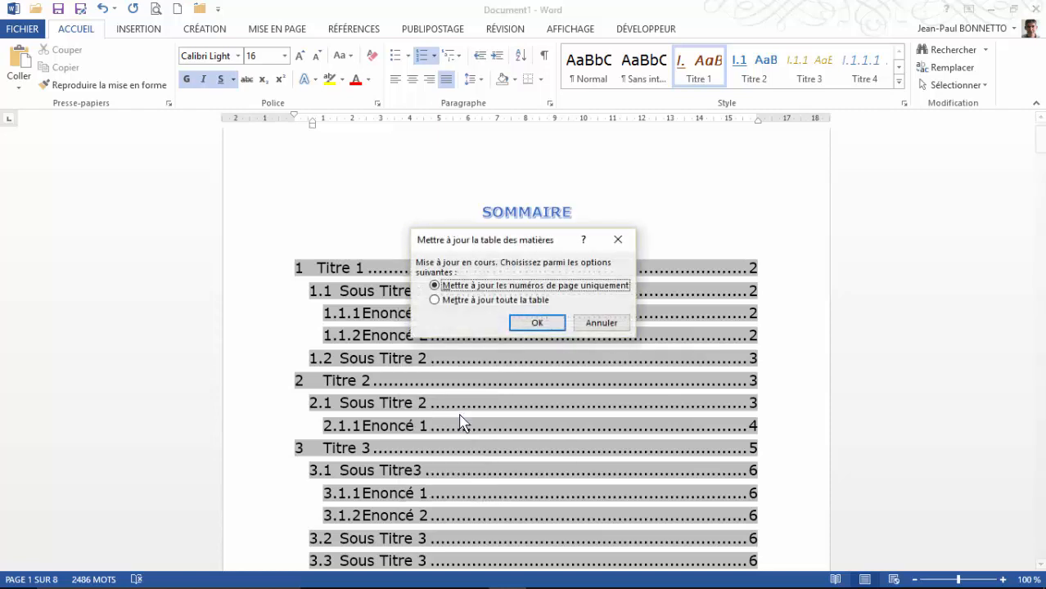
{"action": "left_click", "coordinate": [435, 300]}
{"action": "left_click", "coordinate": [534, 323]}
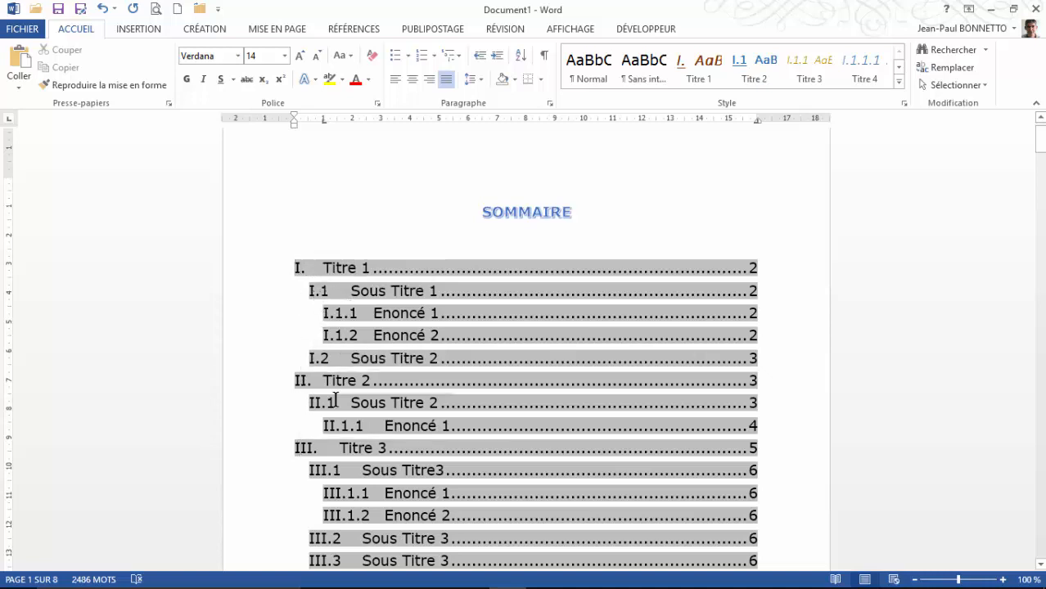
Step: Review the numbering of the table of contents entries and compare it with the Titre 1 section headings
{"action": "scroll", "coordinate": [333, 401], "scroll_direction": "down", "scroll_amount": 3}
{"action": "scroll", "coordinate": [334, 397], "scroll_direction": "down", "scroll_amount": 2}
{"action": "scroll", "coordinate": [328, 393], "scroll_direction": "up", "scroll_amount": 3}
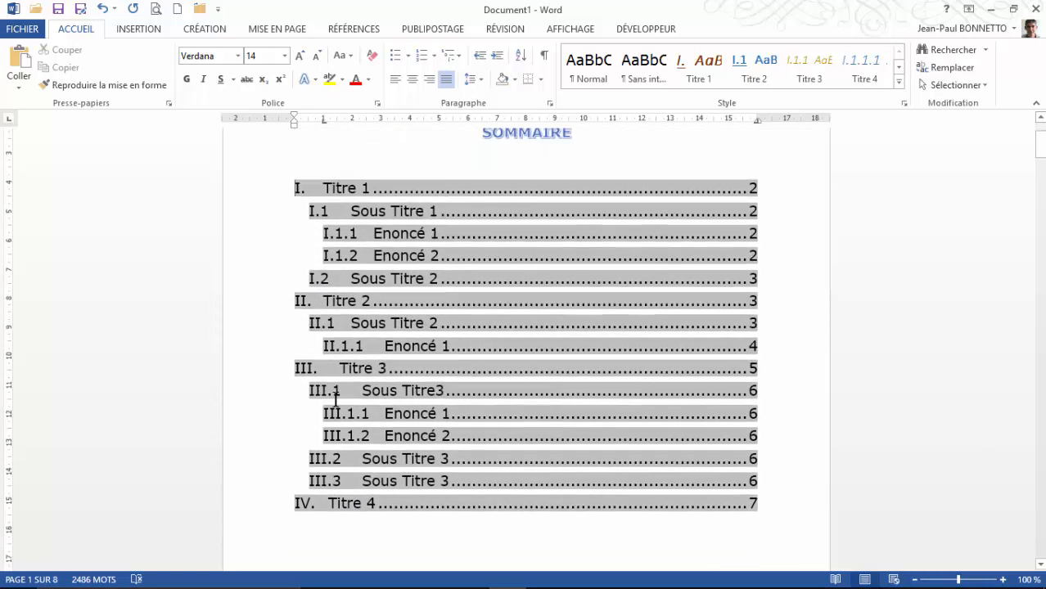
{"action": "scroll", "coordinate": [327, 392], "scroll_direction": "down", "scroll_amount": 1}
{"action": "left_click_drag", "start_coordinate": [1042, 143], "coordinate": [1042, 137]}
{"action": "scroll", "coordinate": [262, 398], "scroll_direction": "up", "scroll_amount": 1}
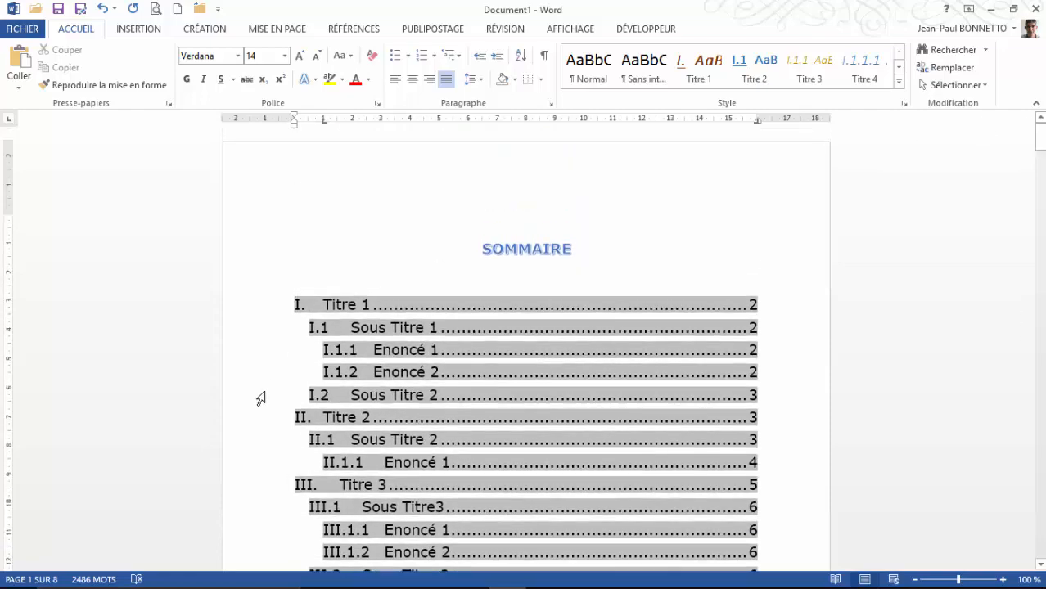
{"action": "scroll", "coordinate": [389, 369], "scroll_direction": "down", "scroll_amount": 5}
{"action": "scroll", "coordinate": [390, 369], "scroll_direction": "down", "scroll_amount": 18}
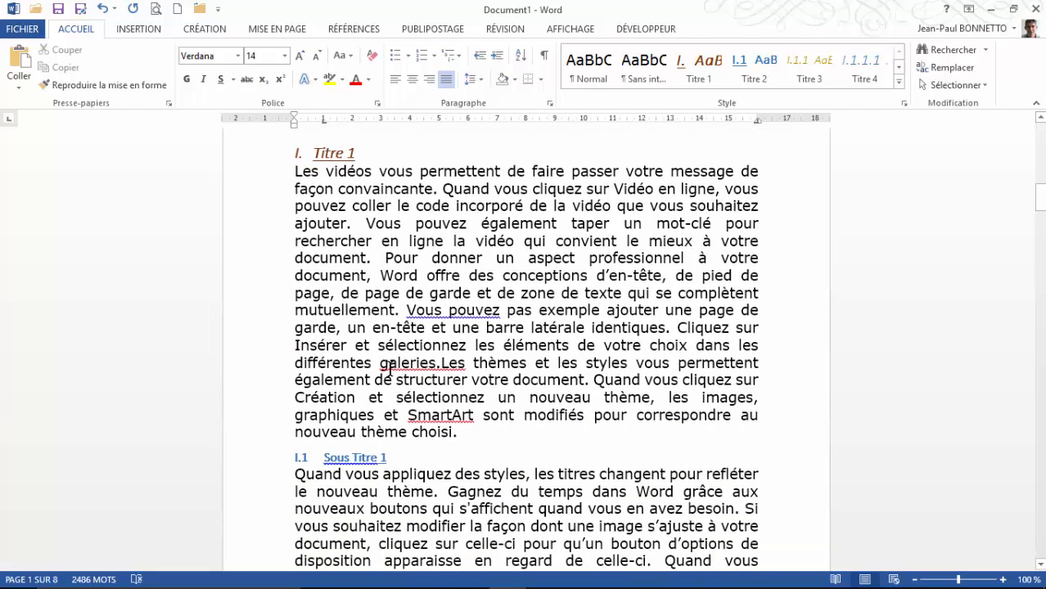
{"action": "scroll", "coordinate": [389, 367], "scroll_direction": "up", "scroll_amount": 7}
{"action": "scroll", "coordinate": [389, 369], "scroll_direction": "up", "scroll_amount": 15}
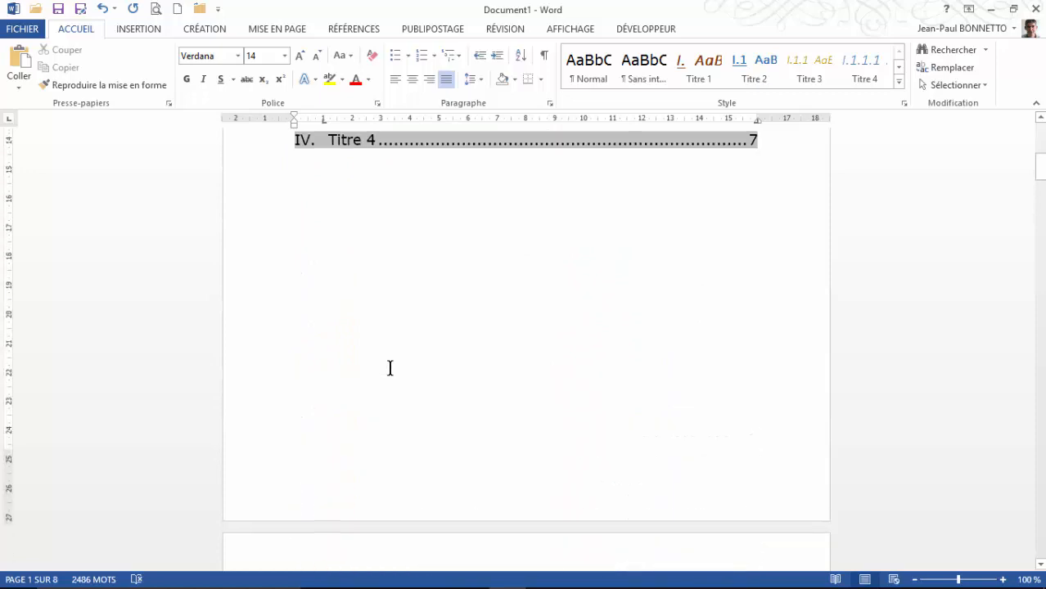
{"action": "scroll", "coordinate": [389, 369], "scroll_direction": "up", "scroll_amount": 2}
{"action": "scroll", "coordinate": [390, 369], "scroll_direction": "down", "scroll_amount": 1}
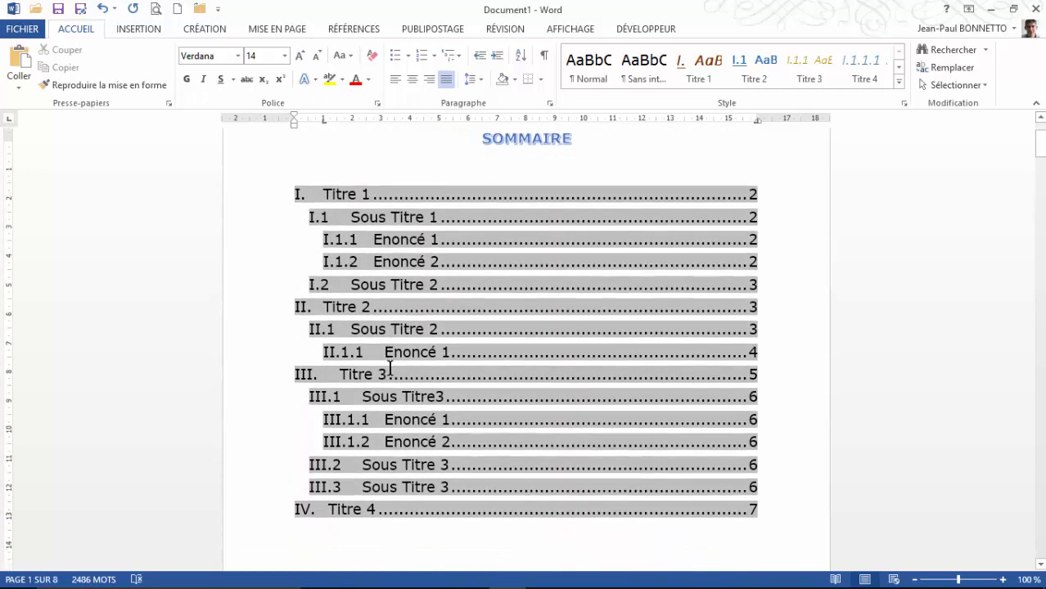
{"action": "scroll", "coordinate": [390, 369], "scroll_direction": "up", "scroll_amount": 1}
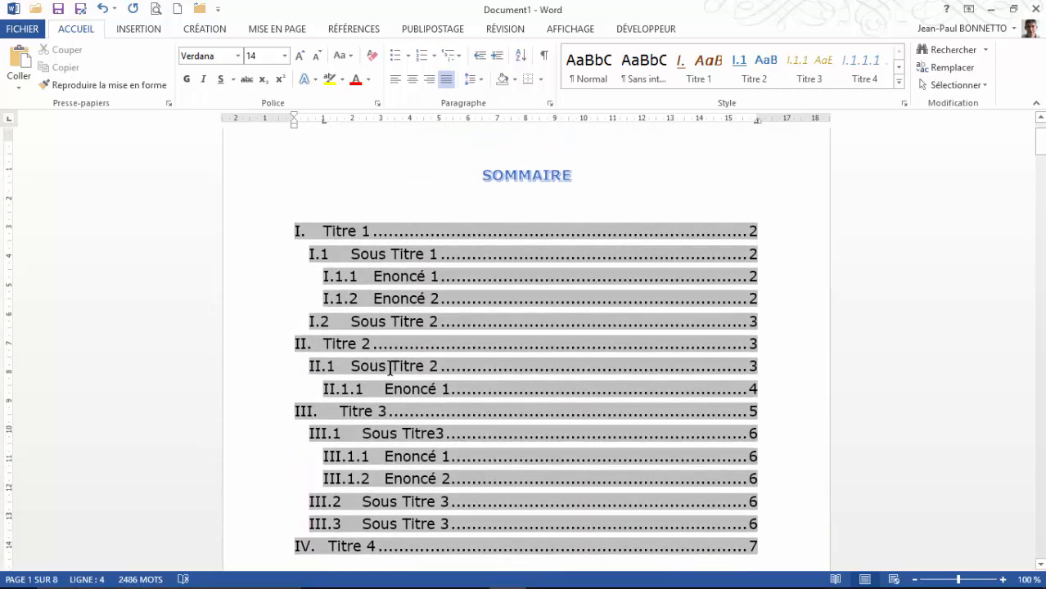